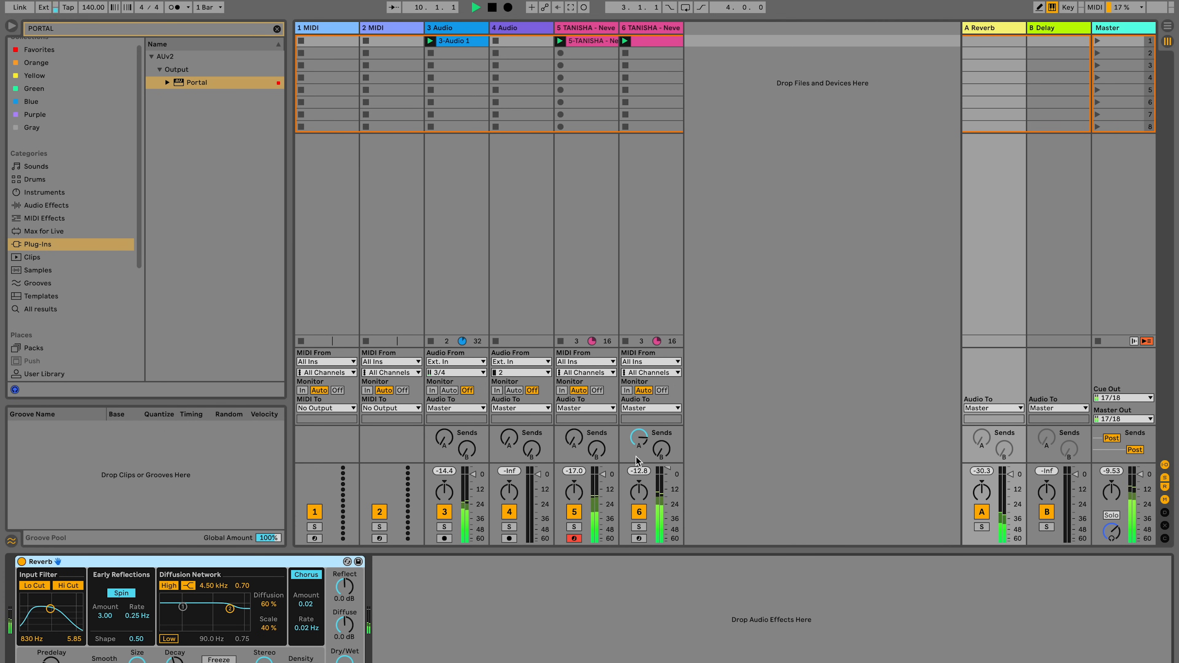
Step: Turn track 6's send A up to maximum and adjust the Decay of the Reverb on return A
left_click(633, 438)
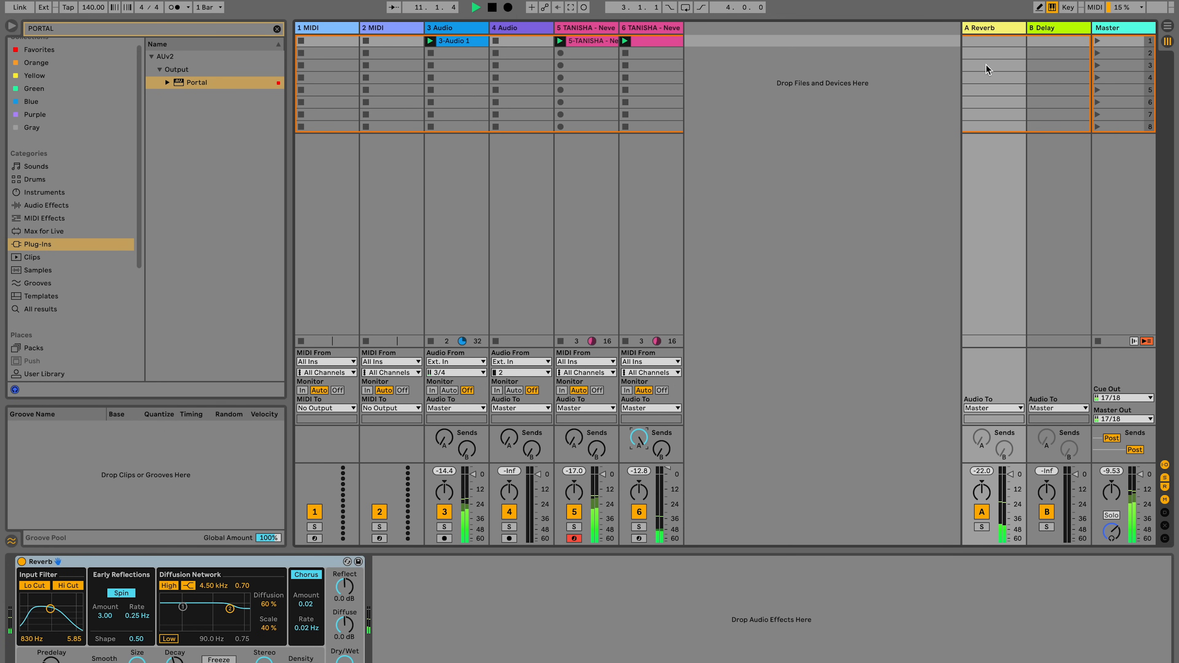
left_click_drag(175, 661, 174, 652)
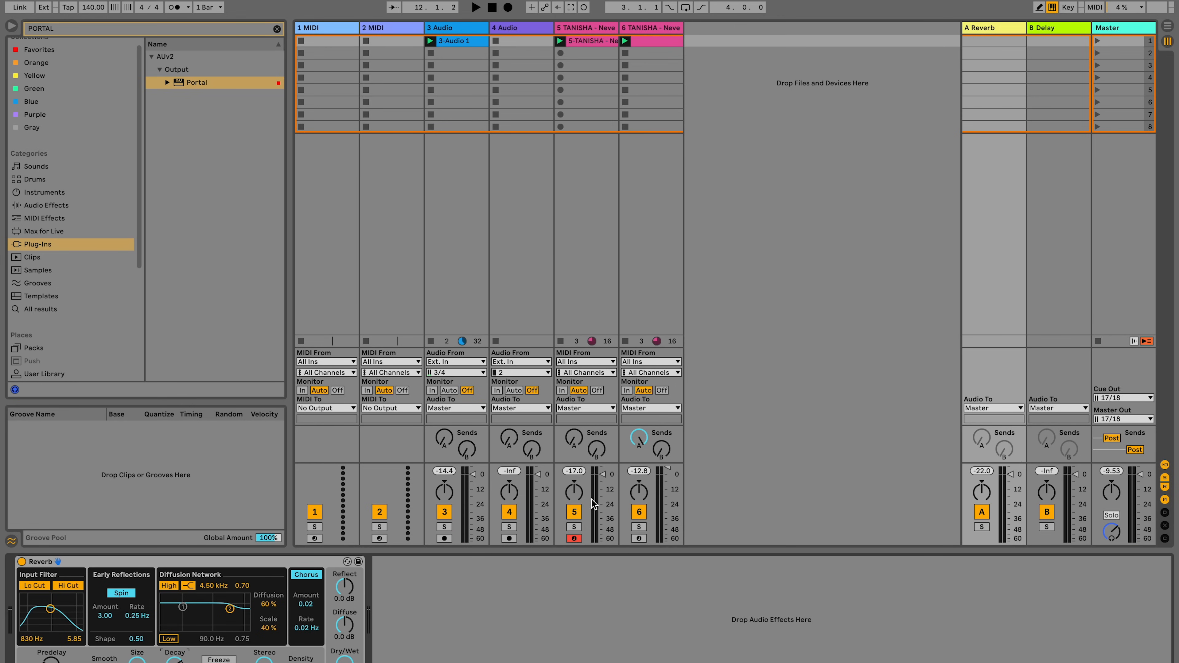
key("space")
left_click(639, 526)
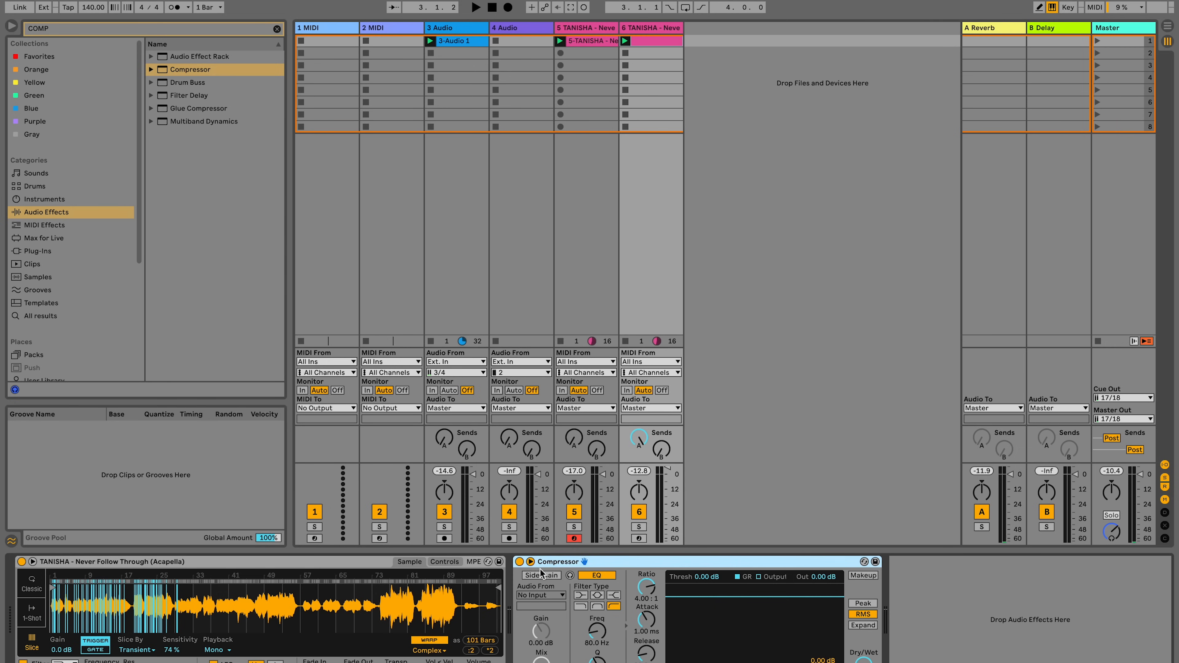
Step: Enable sidechain on track 6's Compressor and set its audio source to track 5, the Never Follow Through acapella
left_click(539, 574)
left_click(535, 594)
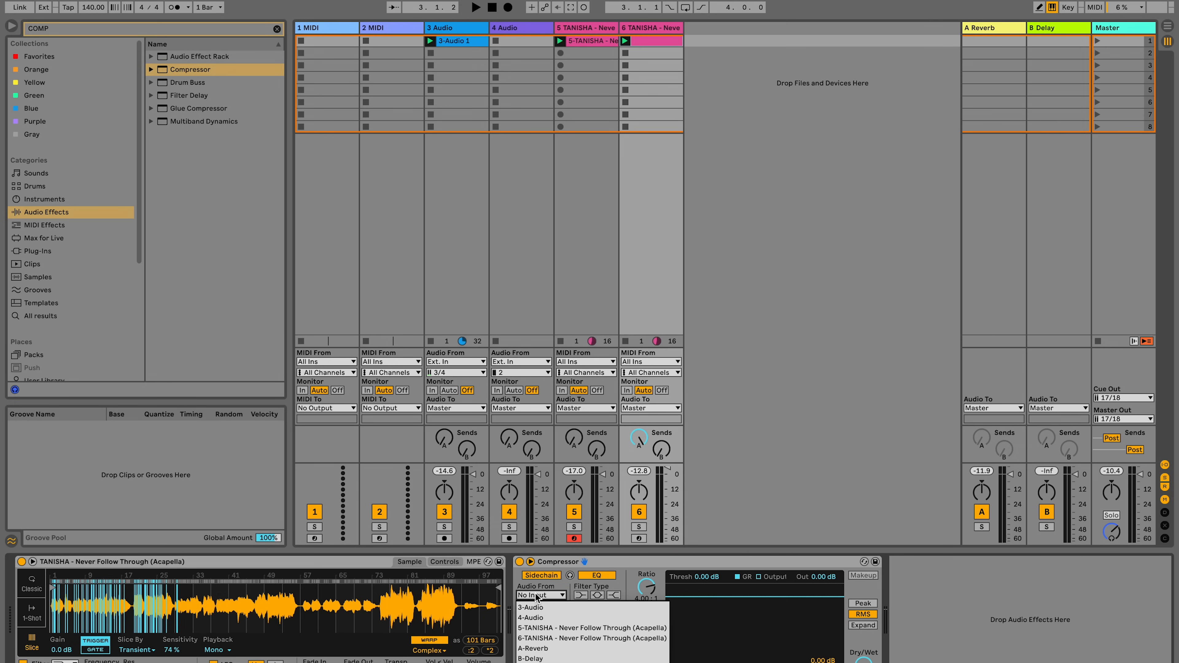
left_click(557, 627)
Step: Solo the Reverb return during playback, and set track 6's Compressor to Peak mode with a threshold of about -40.3 dB
key("space")
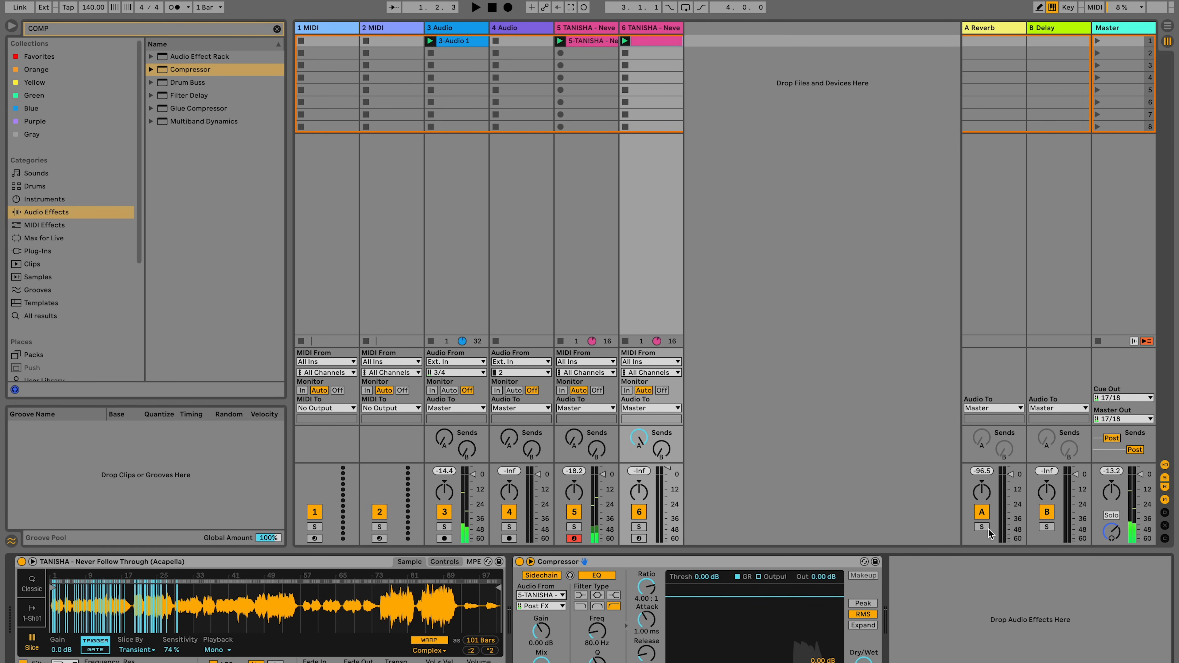
left_click(983, 527)
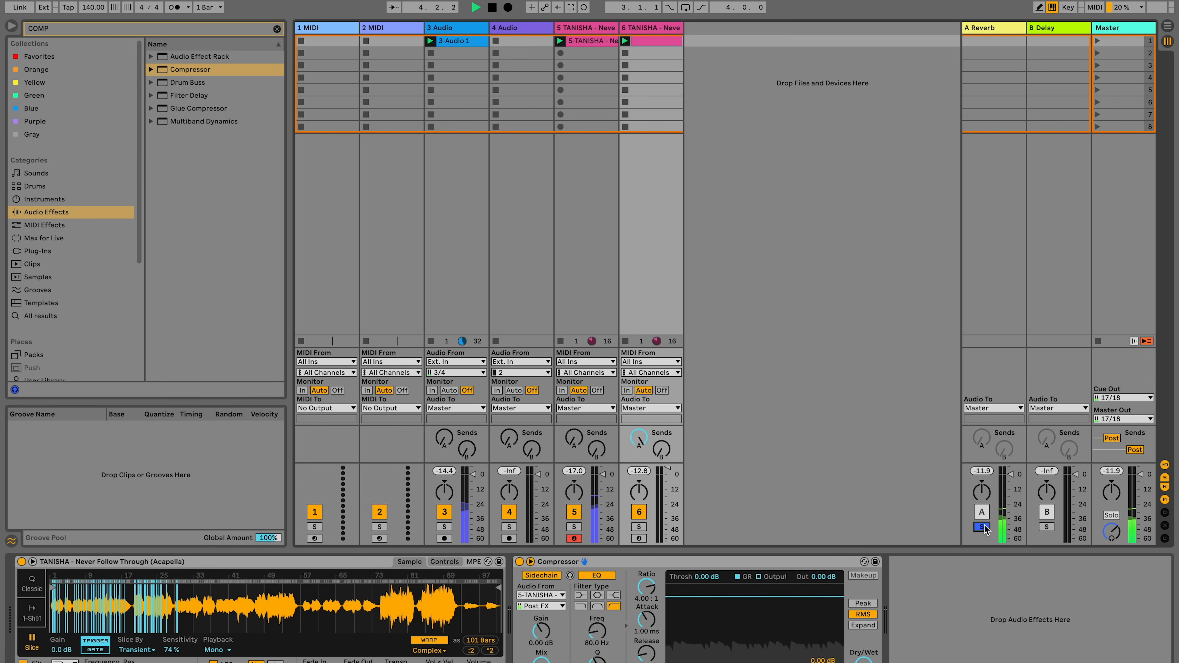
left_click(852, 603)
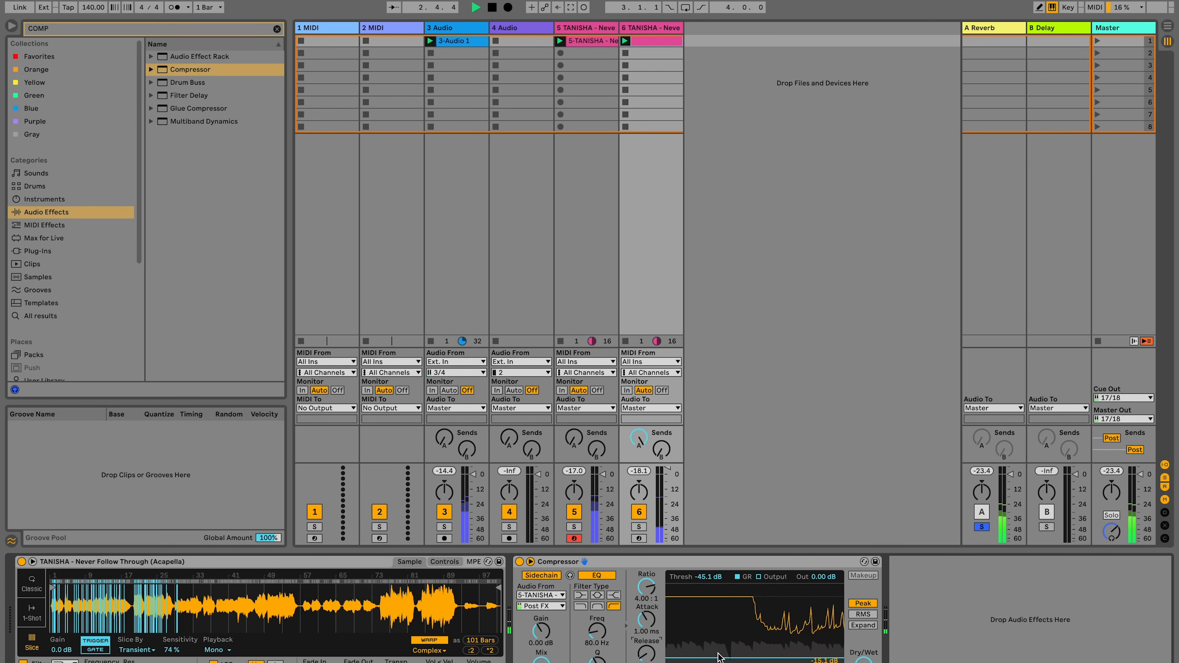
left_click_drag(717, 658, 717, 655)
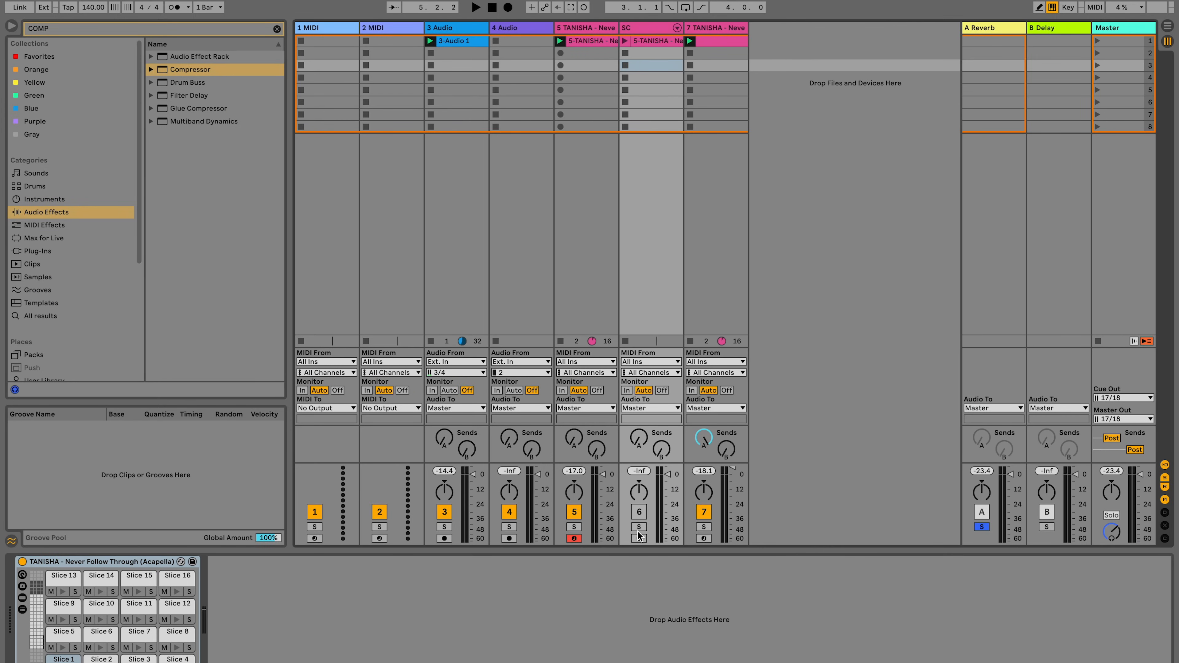
Step: Launch the SC track's clip and trim Slice 32 in its drum rack to a very short hit at the sample's start
left_click(624, 41)
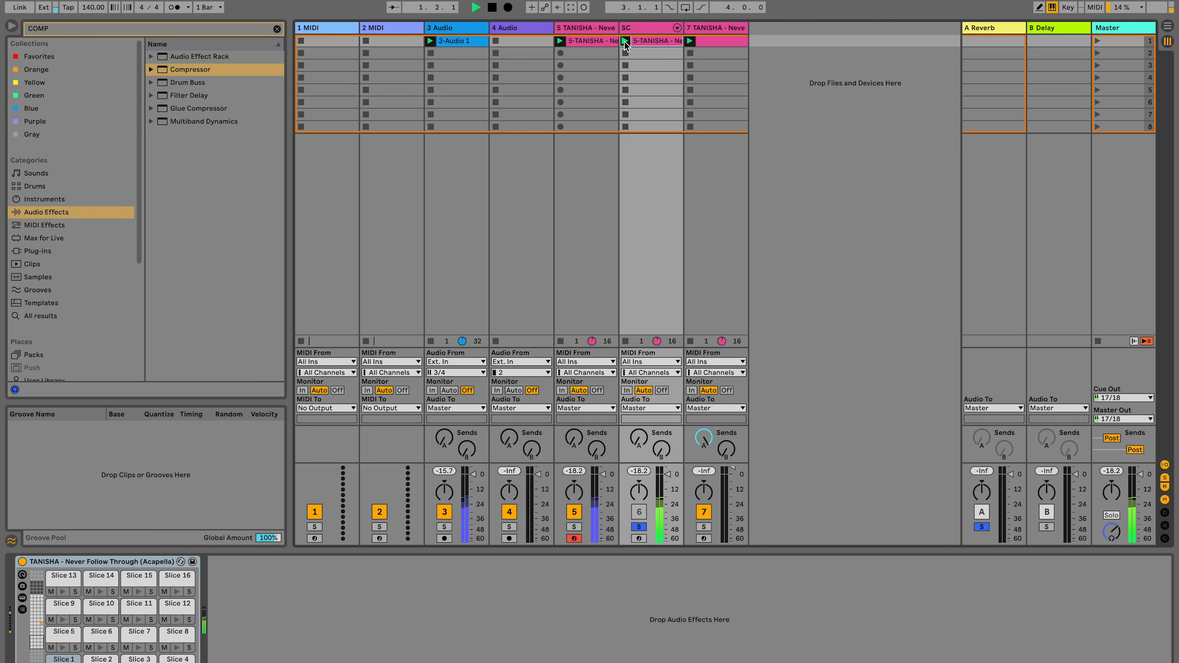
left_click(42, 624)
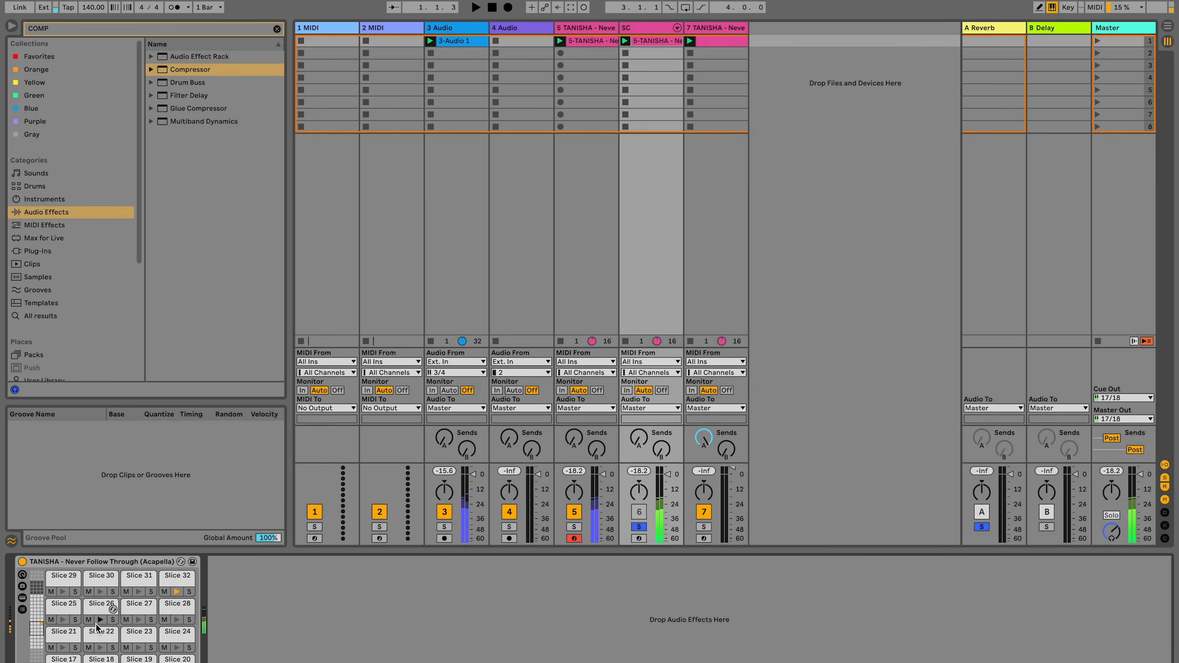
left_click(172, 578)
mouse_move(644, 586)
left_mouse_down()
mouse_move(342, 615)
mouse_move(293, 633)
left_mouse_up()
key("space")
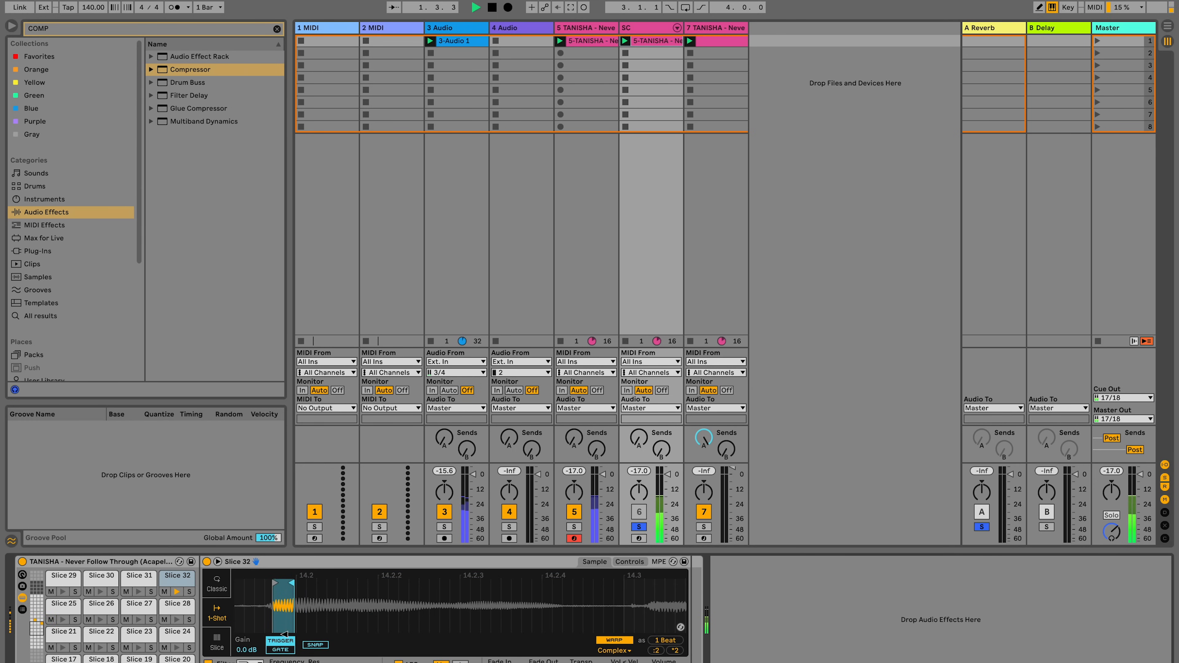
key("space")
left_click(636, 526)
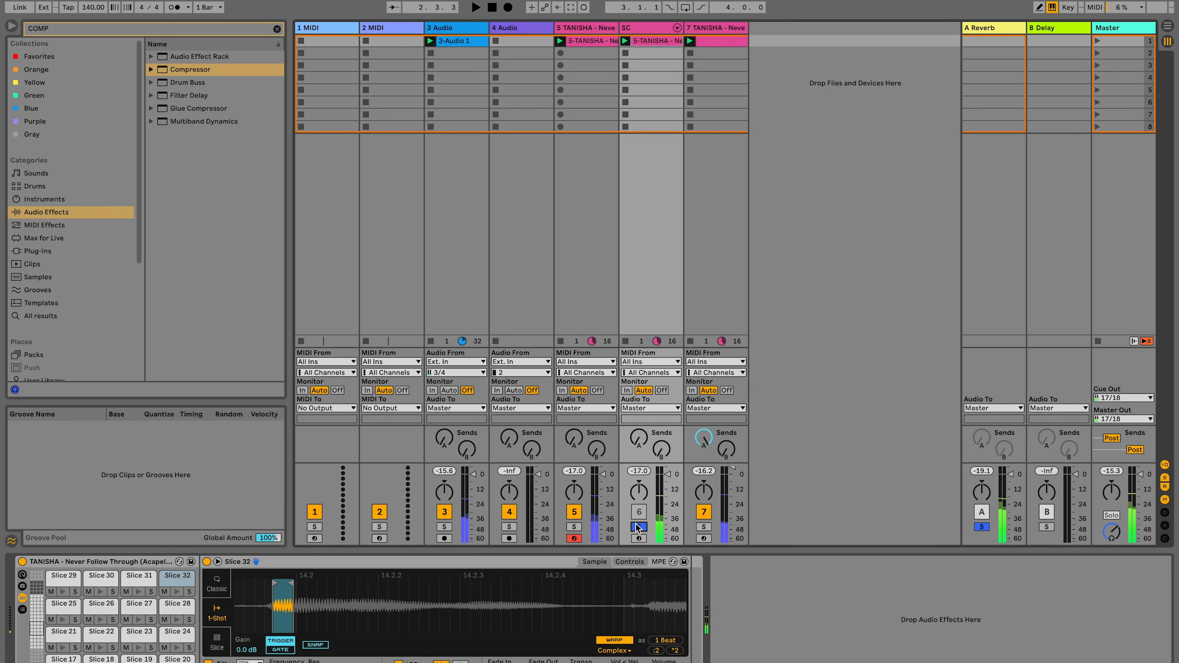
Step: Move the Compressor from track 7 onto the A Reverb return, after the Reverb
left_click(1004, 27)
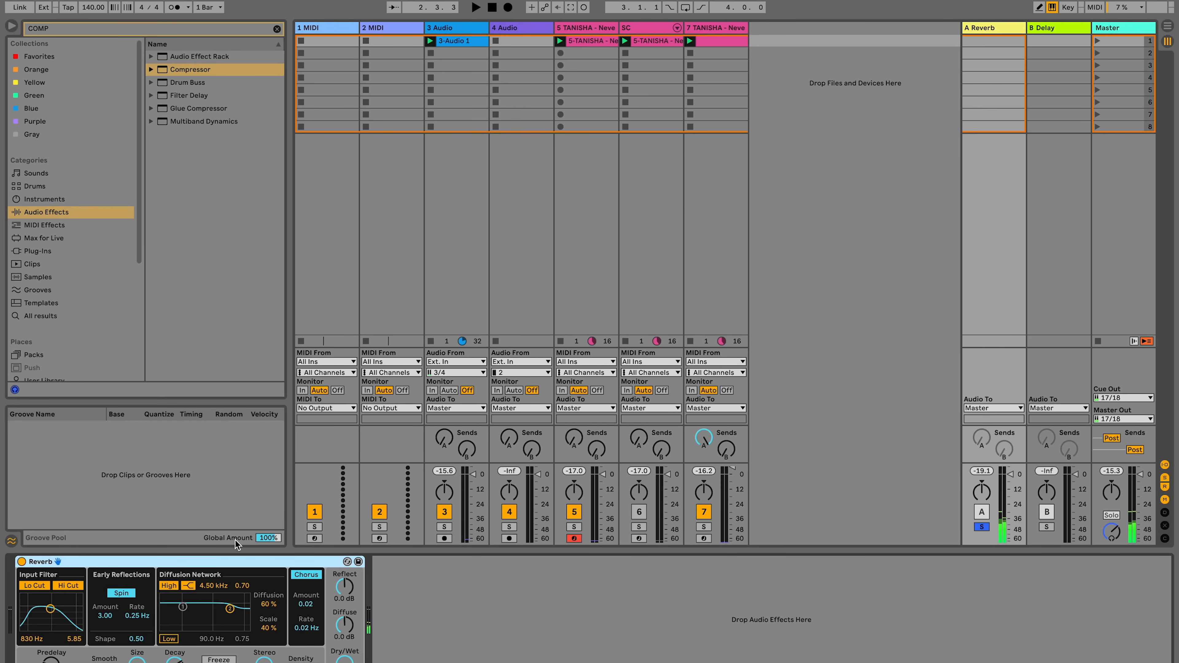
left_click(1058, 27)
left_click(1002, 29)
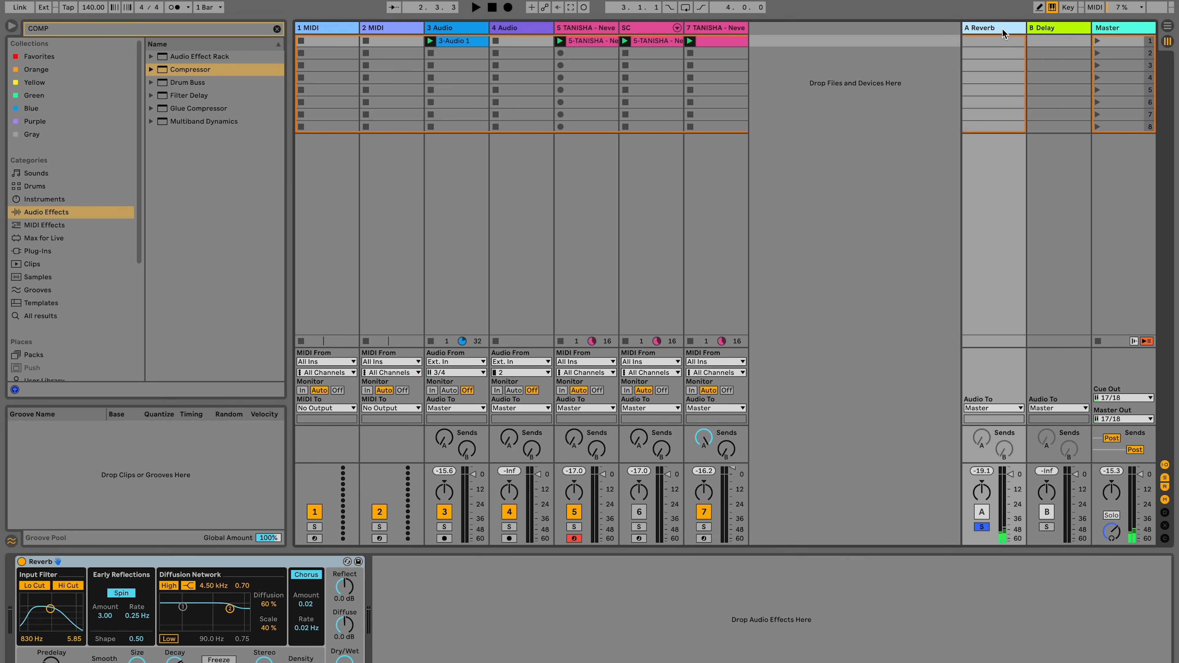
left_click(598, 27)
left_click(716, 29)
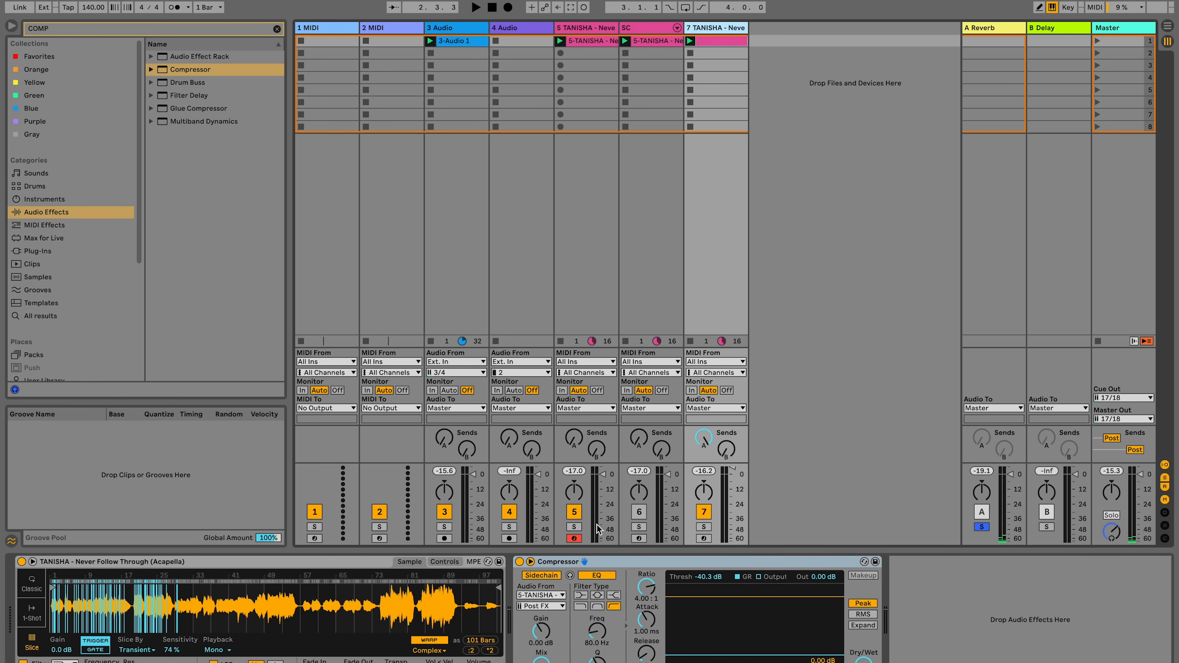
left_click_drag(581, 561, 998, 175)
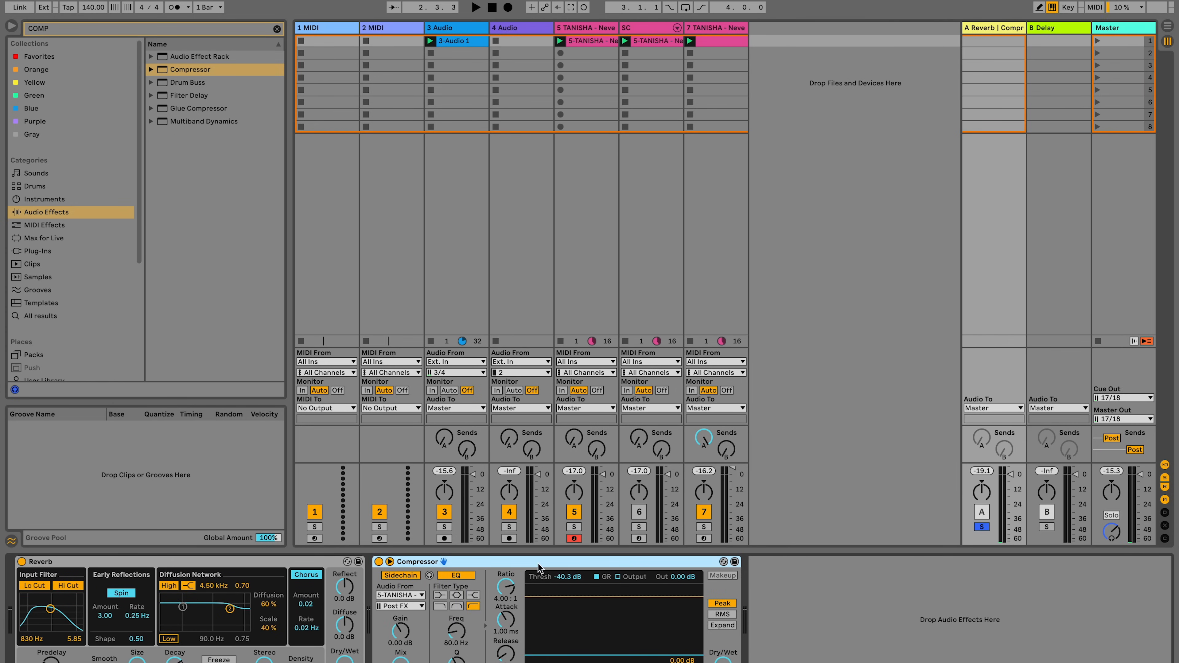
Step: Set the sidechain source of the return's Compressor to SC and lower its threshold
left_click(406, 596)
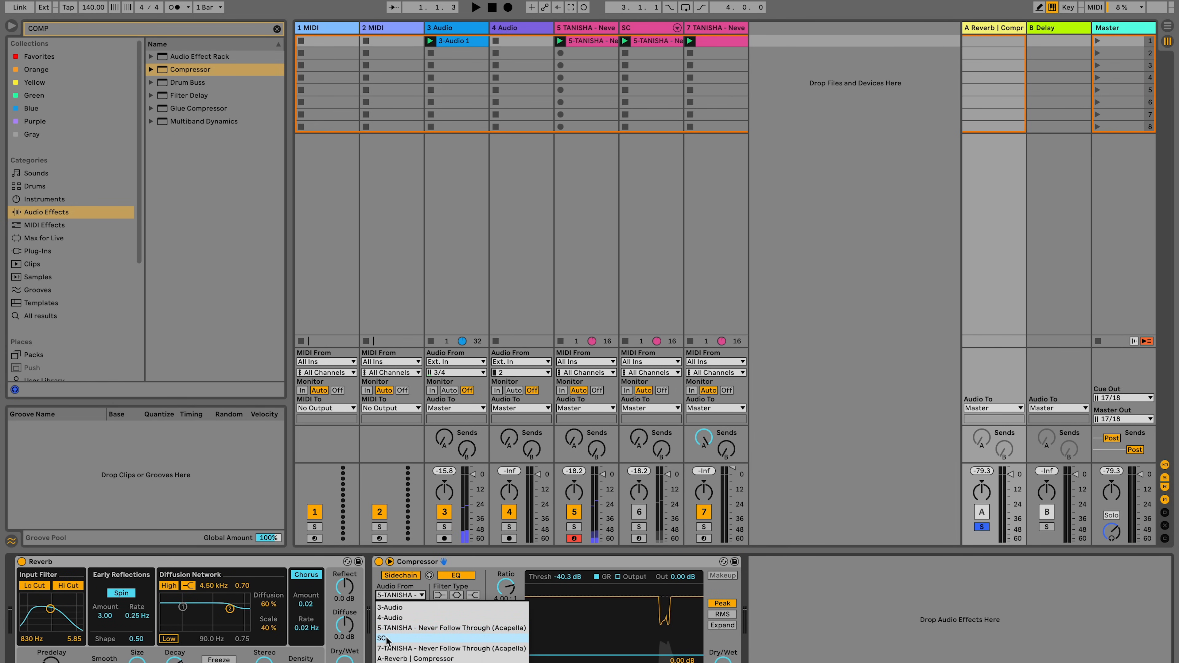
left_click(386, 638)
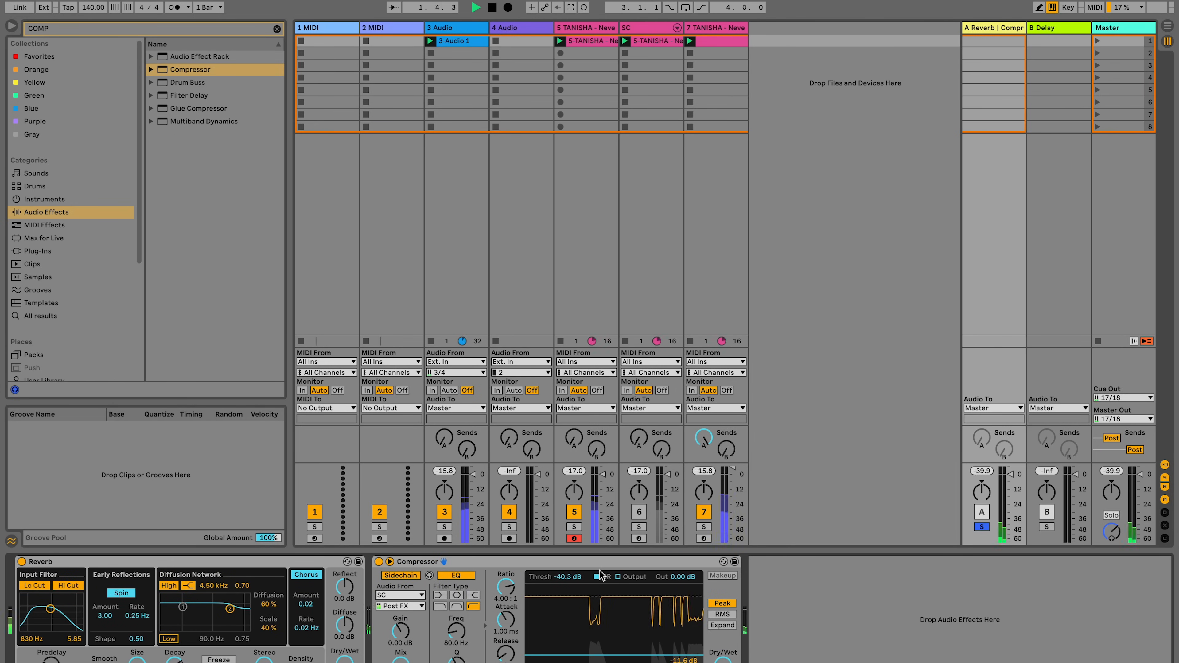
left_click_drag(590, 653, 591, 662)
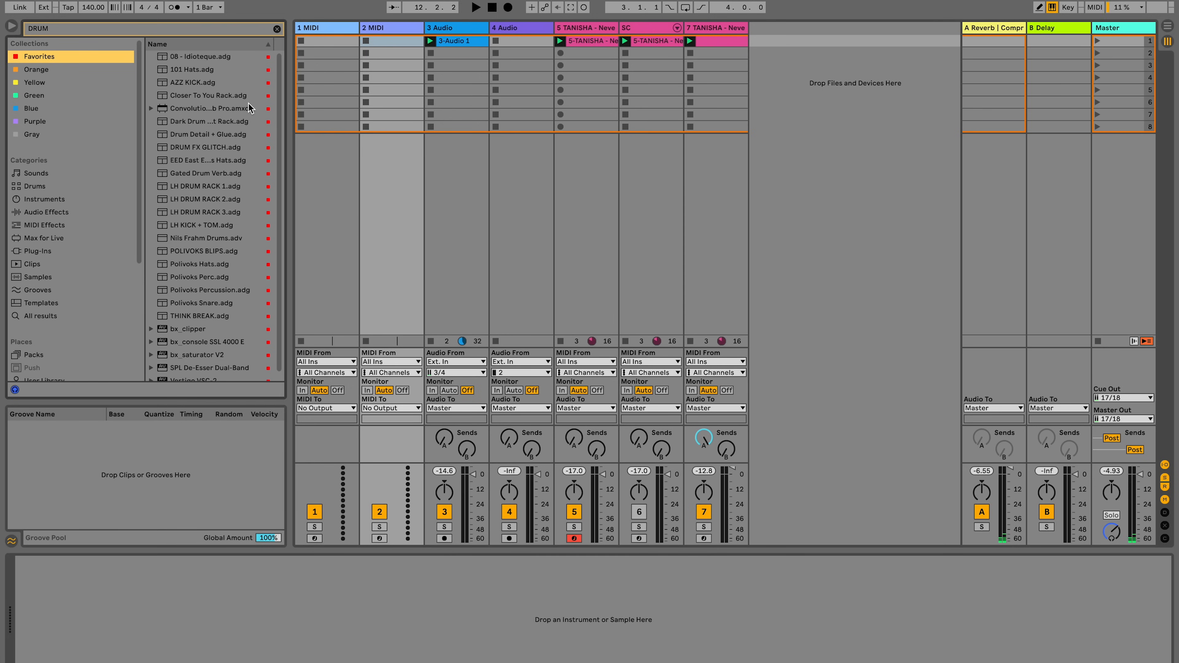
Step: Load LH DRUM RACK 3.adg onto the second MIDI track and create an empty clip in its first slot
type("LH")
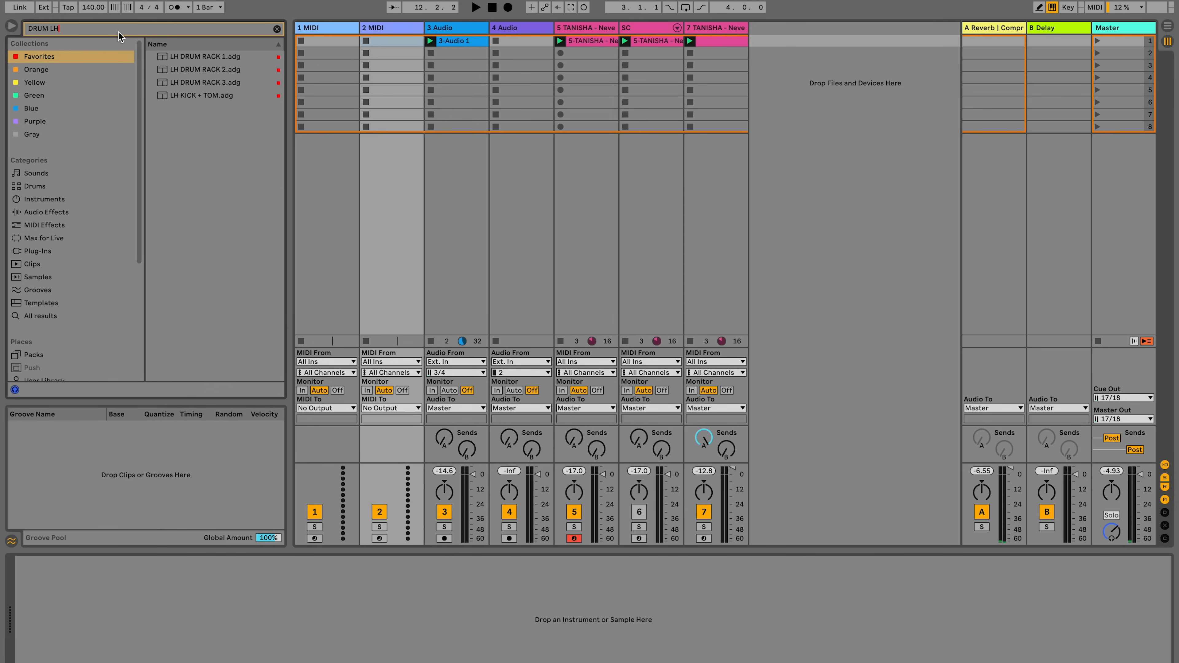
double_click(208, 81)
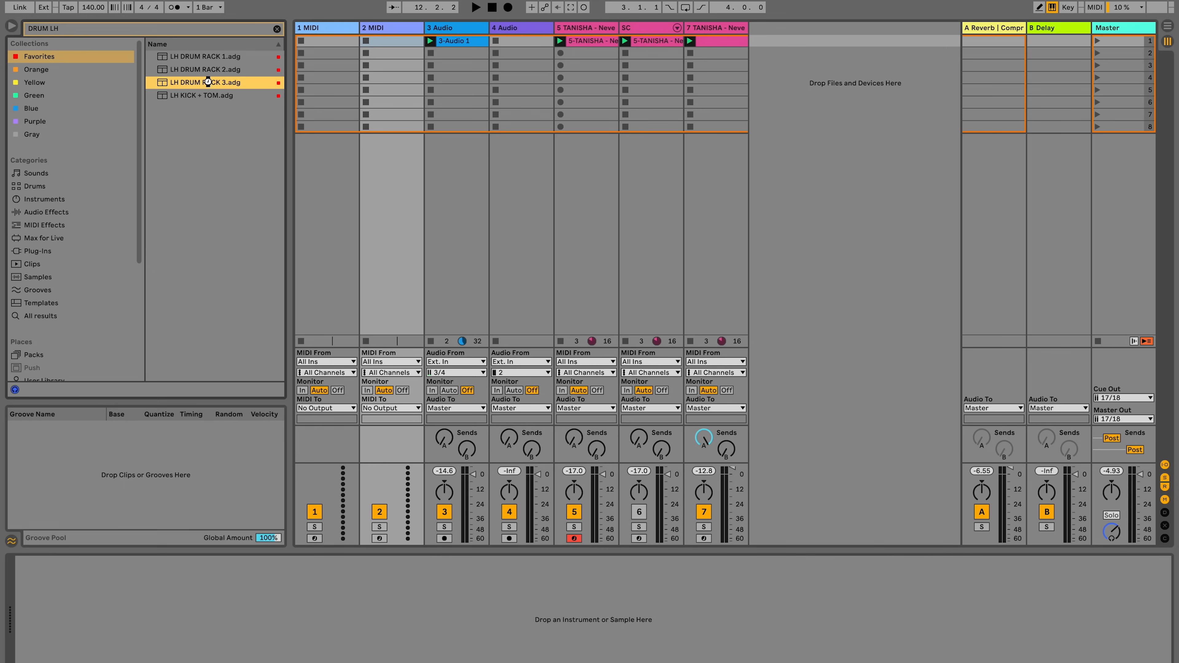
key("space")
left_click(382, 41)
double_click(382, 41)
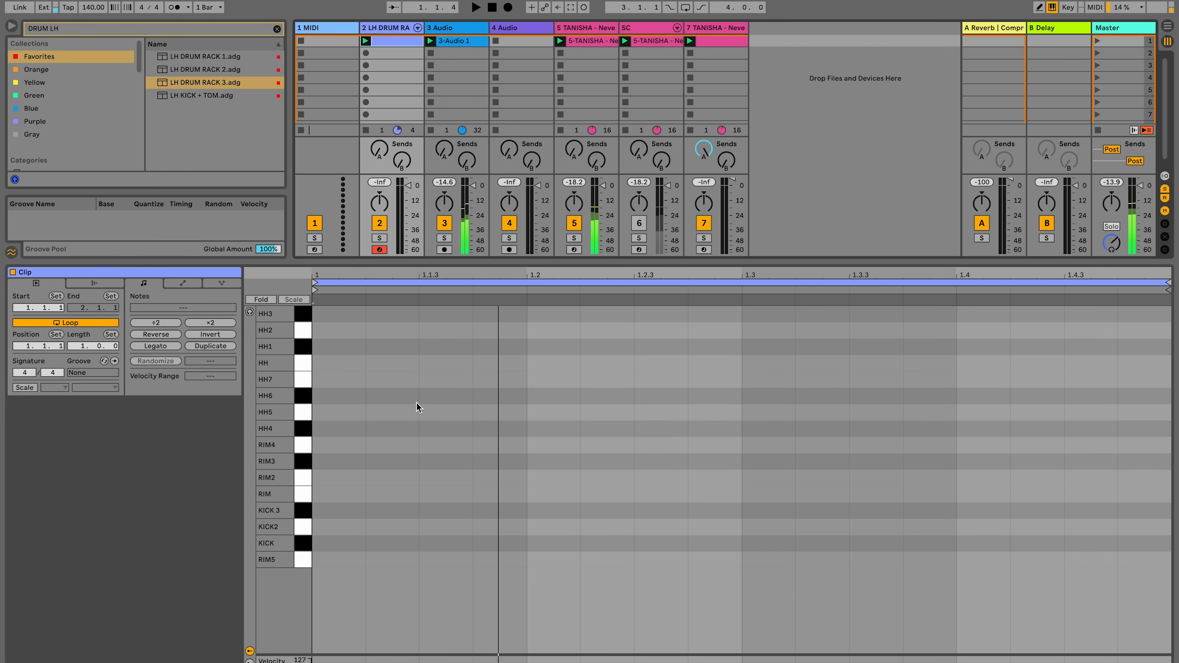
Step: Place offbeat hats in the clip: HH3 at 1.1.3, HH2 at 1.2.3, and HH1 at 1.1.3, 1.2.3, 1.3.3 and 1.4.3
double_click(446, 314)
double_click(650, 330)
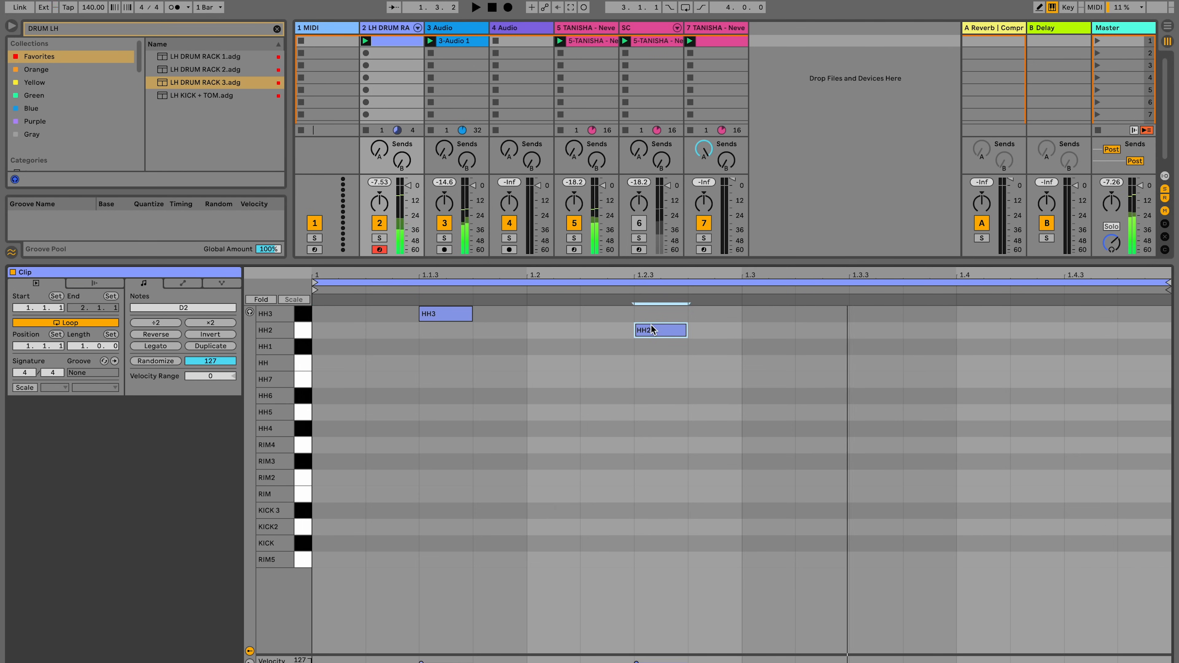
double_click(880, 346)
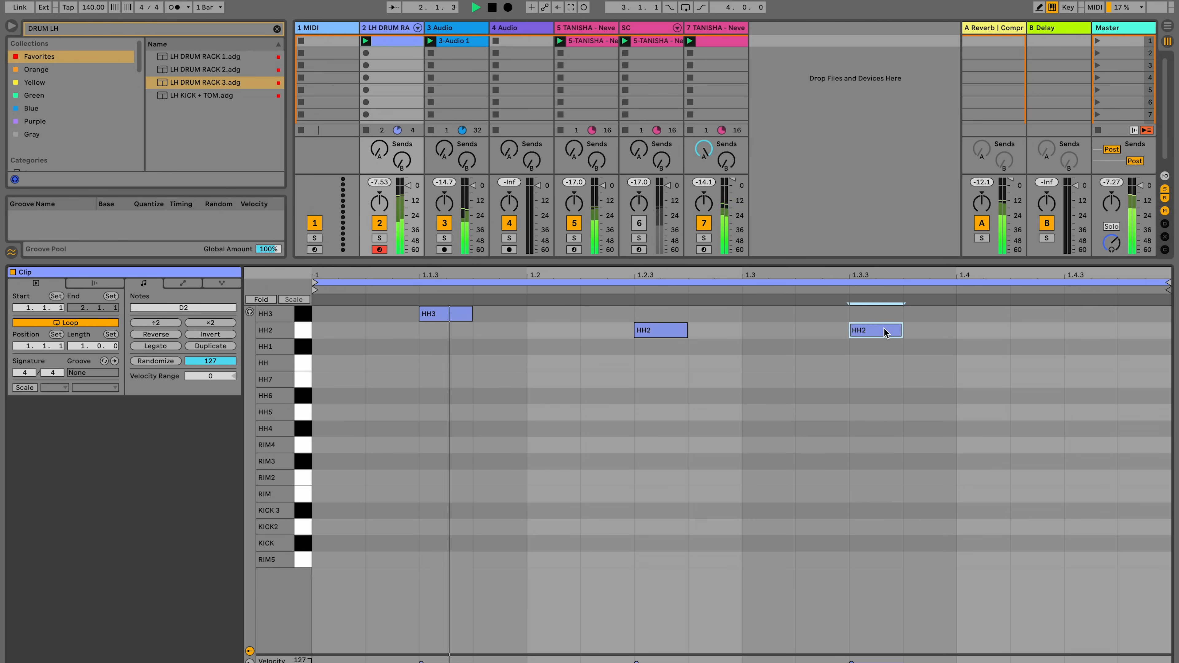
double_click(1067, 347)
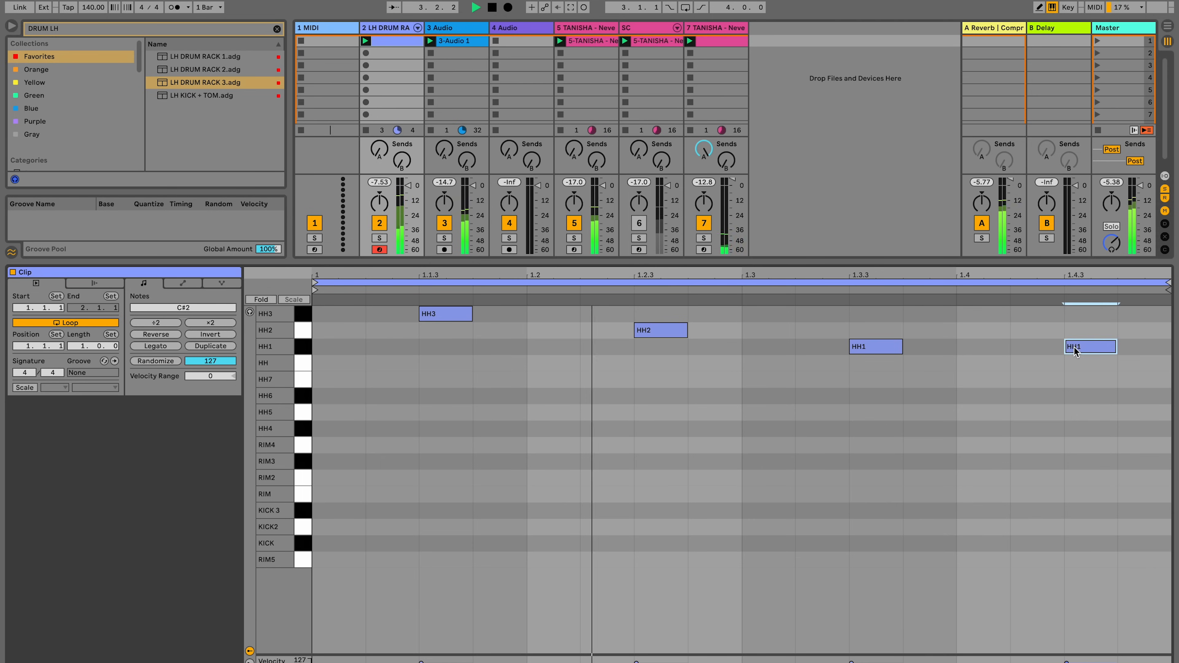
double_click(663, 348)
double_click(466, 346)
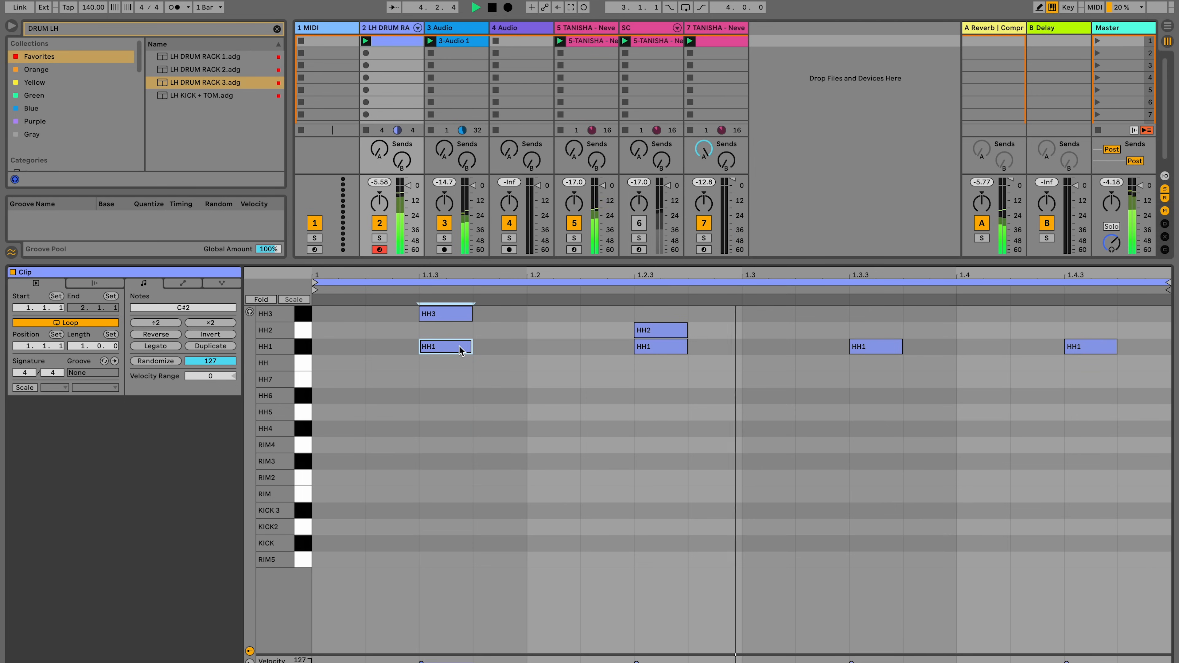
Step: Add HH notes on beats 1 and 1.3 and further off-grid HH notes slightly before and between the offbeat hats
double_click(381, 367)
left_click_drag(380, 368, 395, 368)
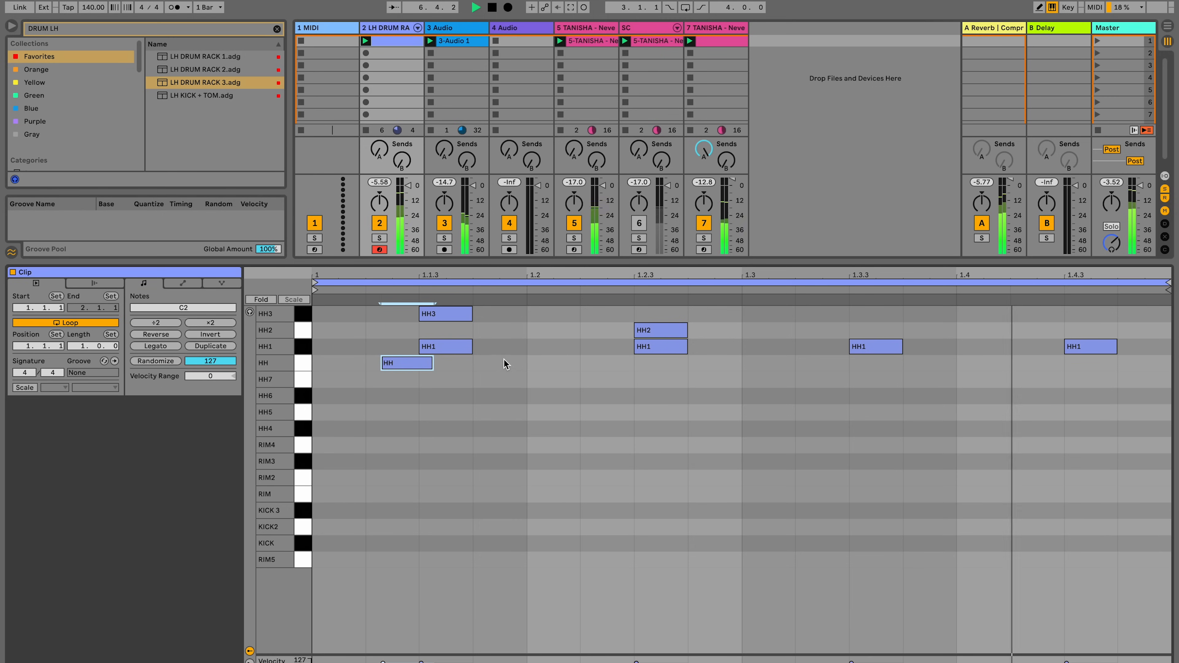
double_click(612, 362)
left_click_drag(612, 363, 632, 362)
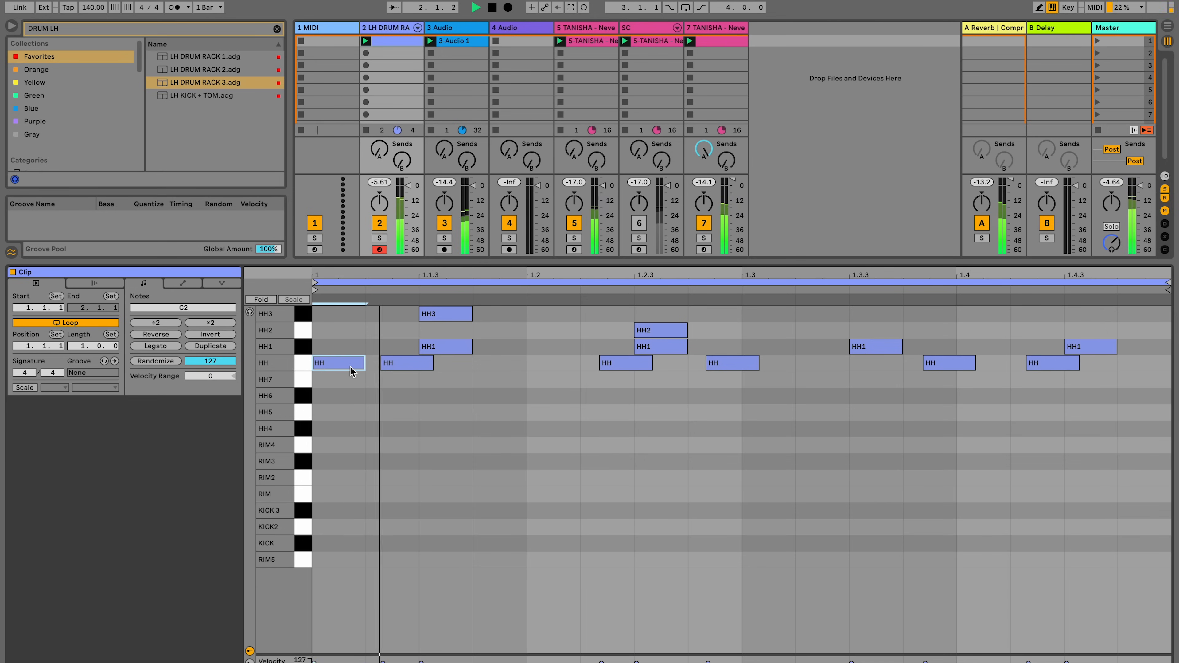
left_click(792, 370)
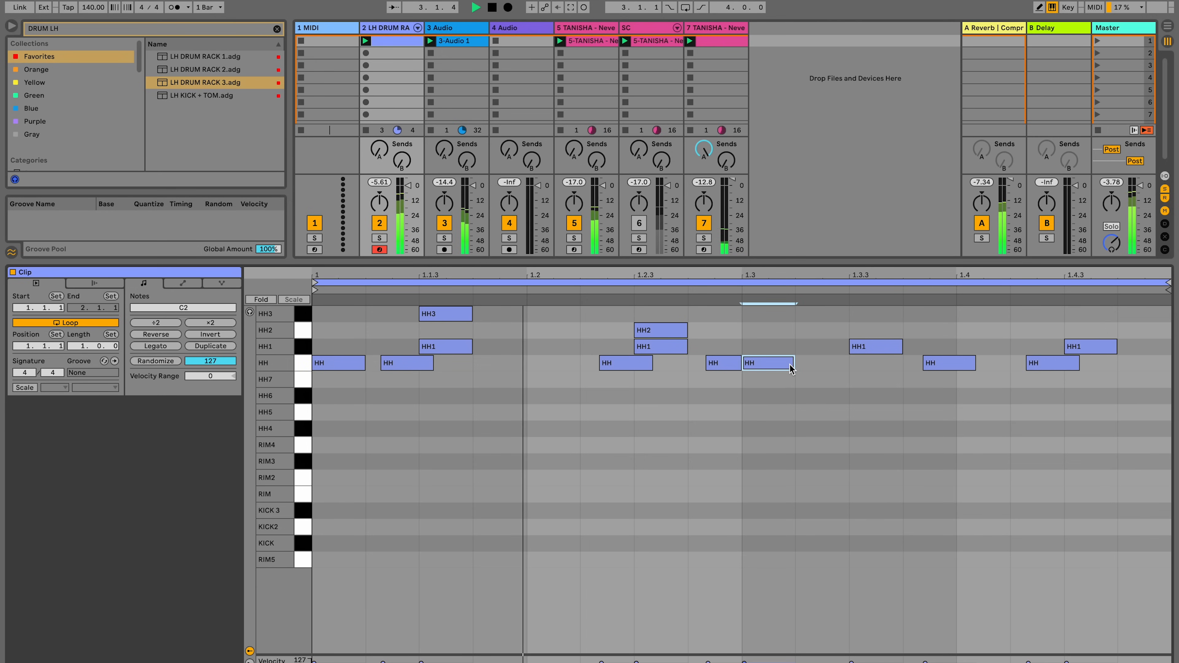
Step: Place RIM3 notes on beats 1.2 and 1.4, and layer a RIM2 note under the one at 1.2
double_click(554, 459)
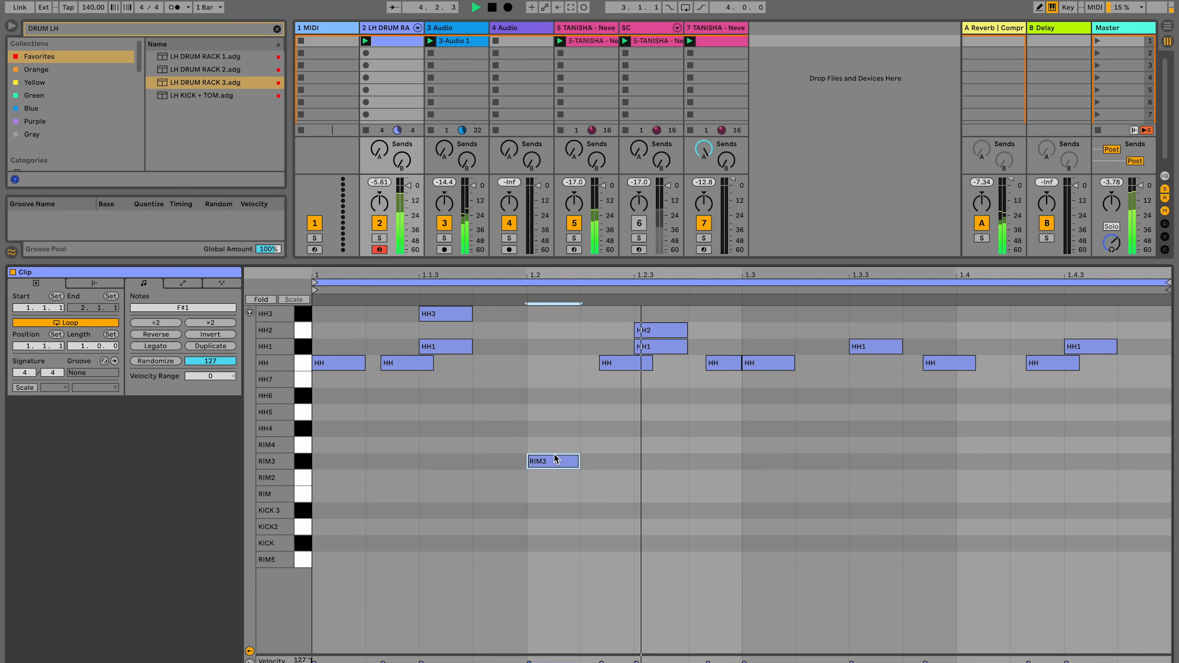
double_click(980, 460)
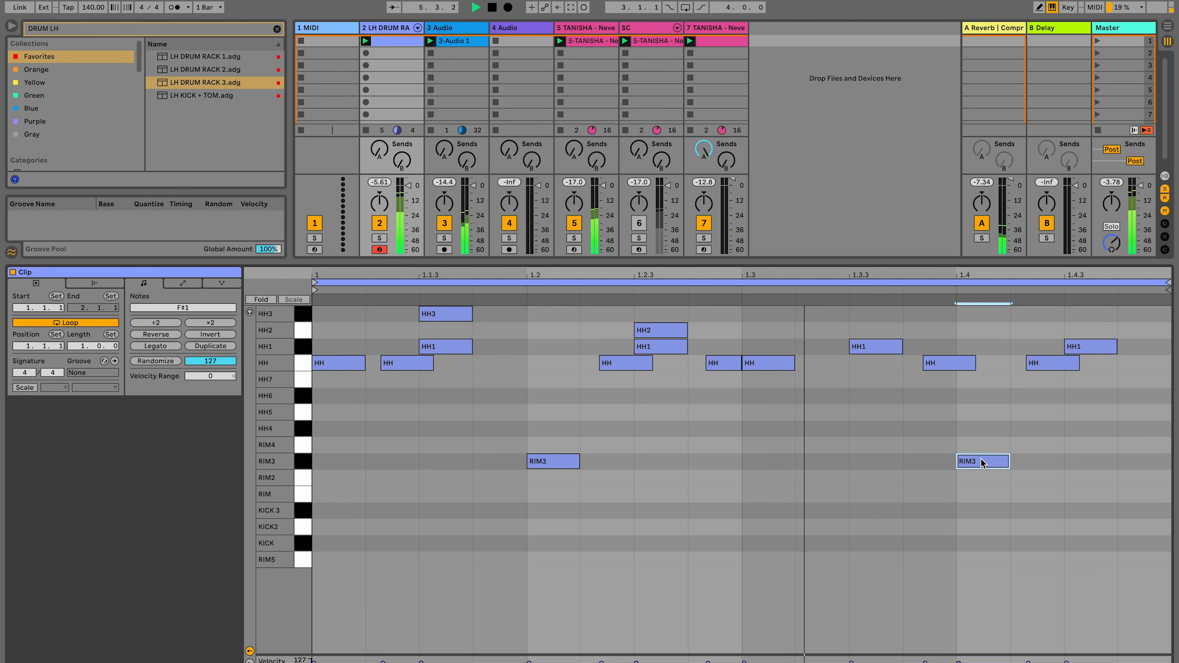
left_click(559, 440)
double_click(557, 442)
key("space")
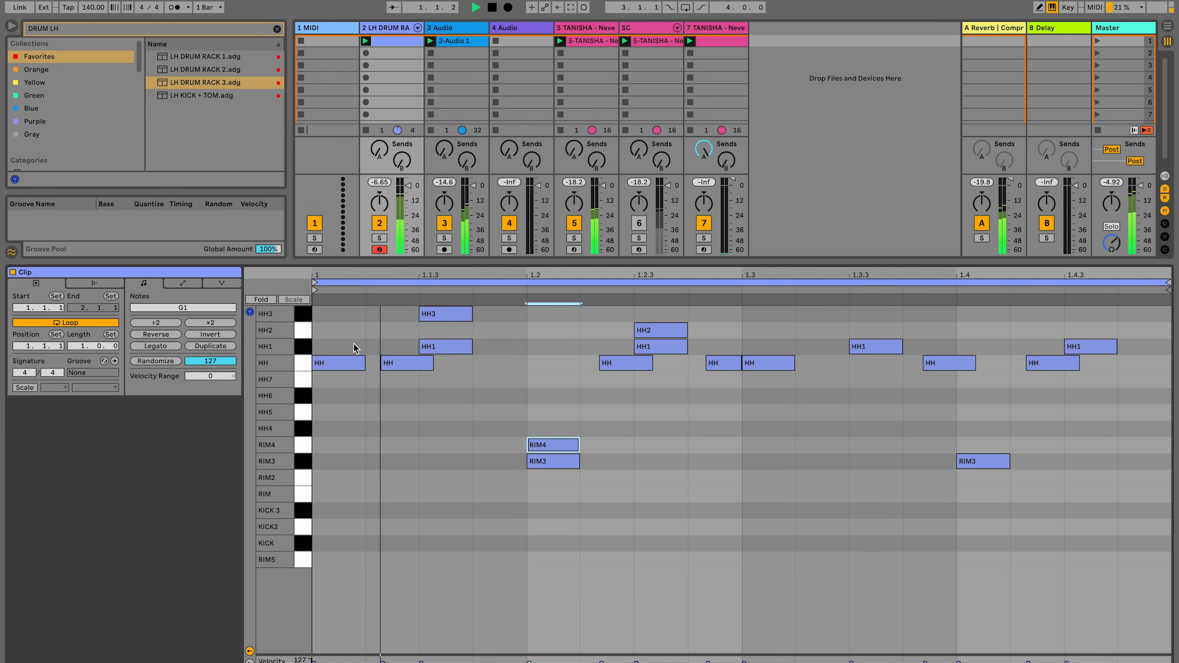
key("Down")
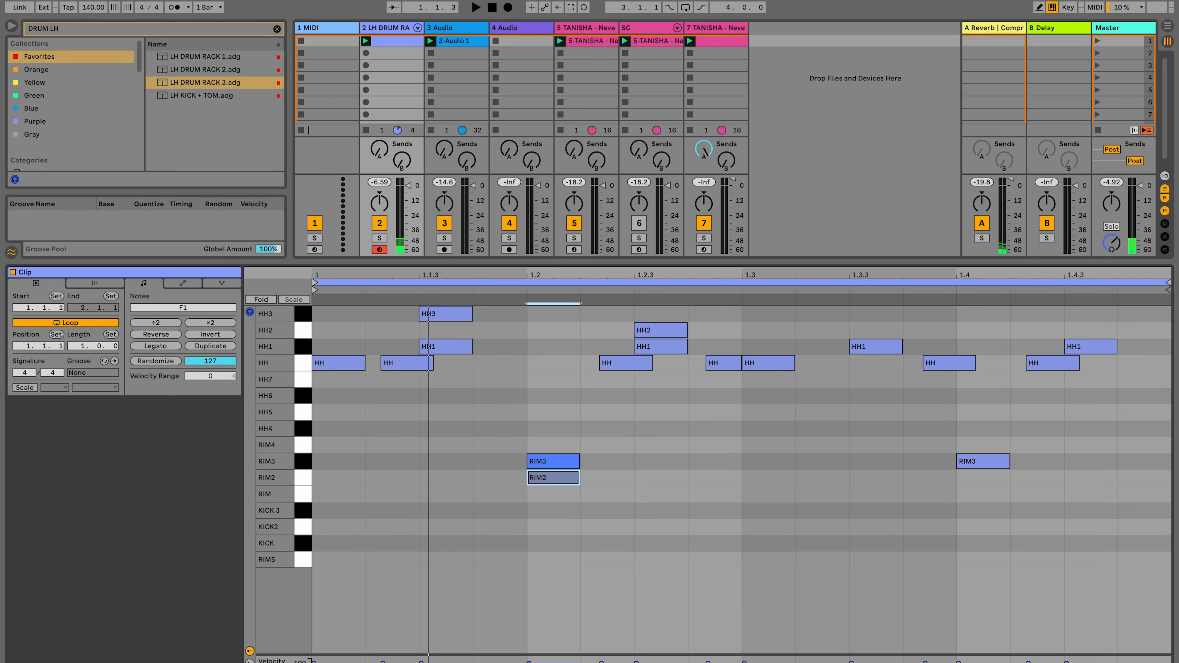
Step: Add an off-grid RIM2 note just before beat 1.3 during playback and lower its velocity
key("space")
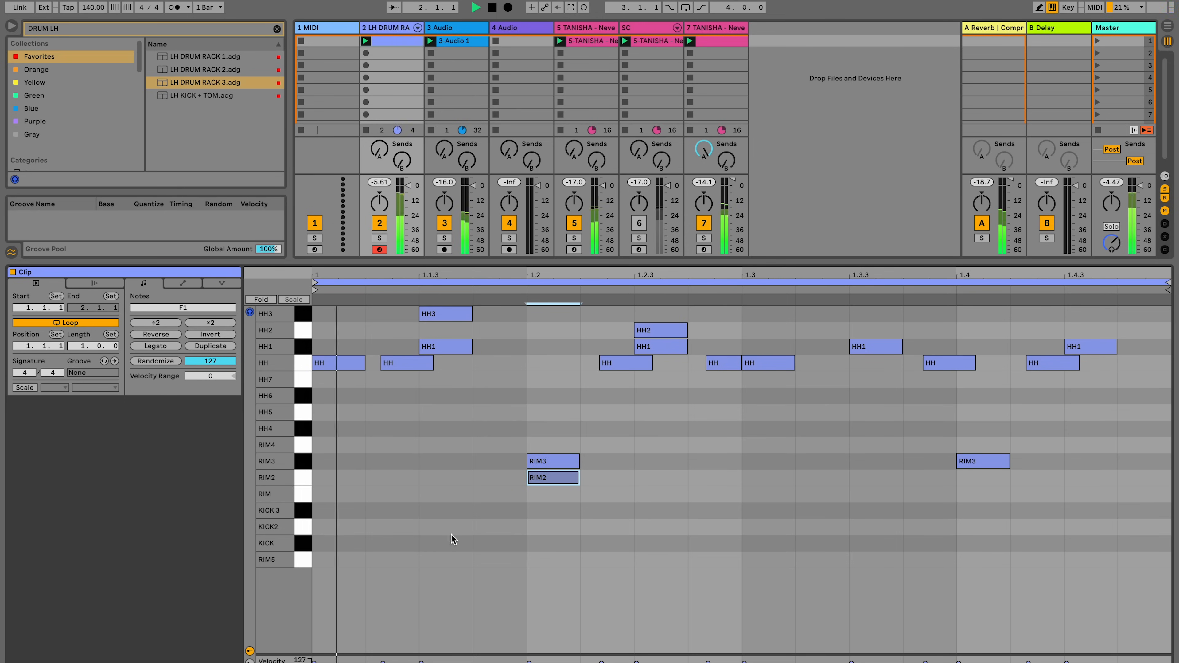
double_click(722, 483)
left_click_drag(722, 484, 730, 482)
left_click_drag(700, 662, 700, 662)
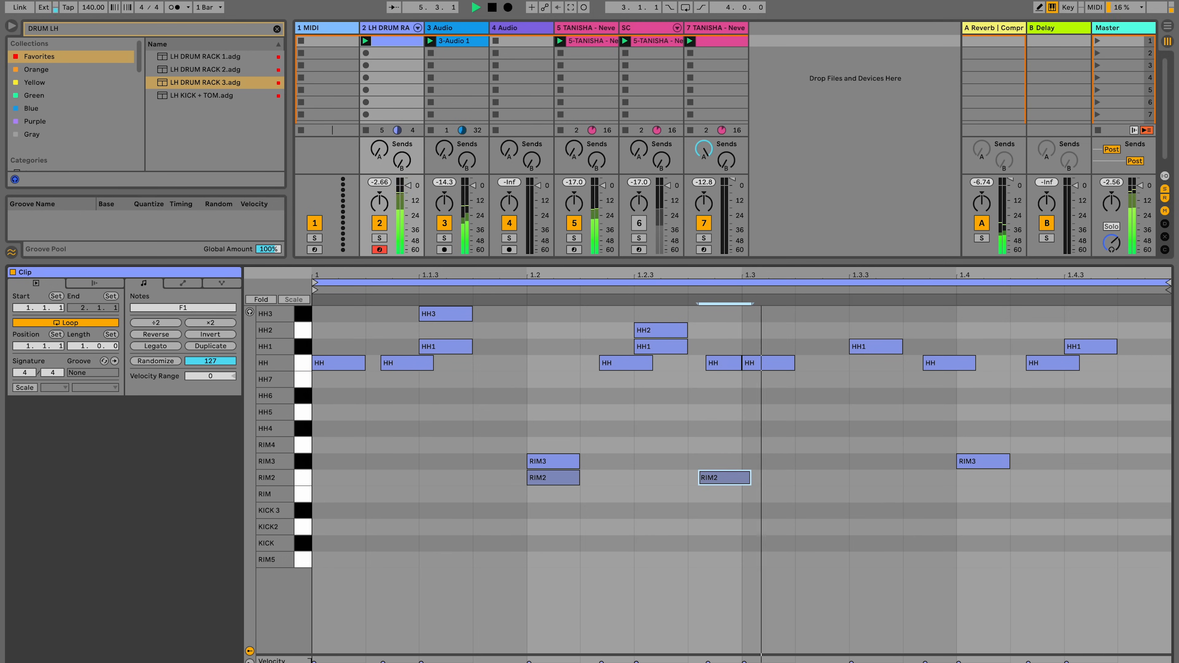
Step: Paste a copy of the RIM2 note under the RIM3 note on beat 1.4
left_click(949, 498)
key("ctrl+v")
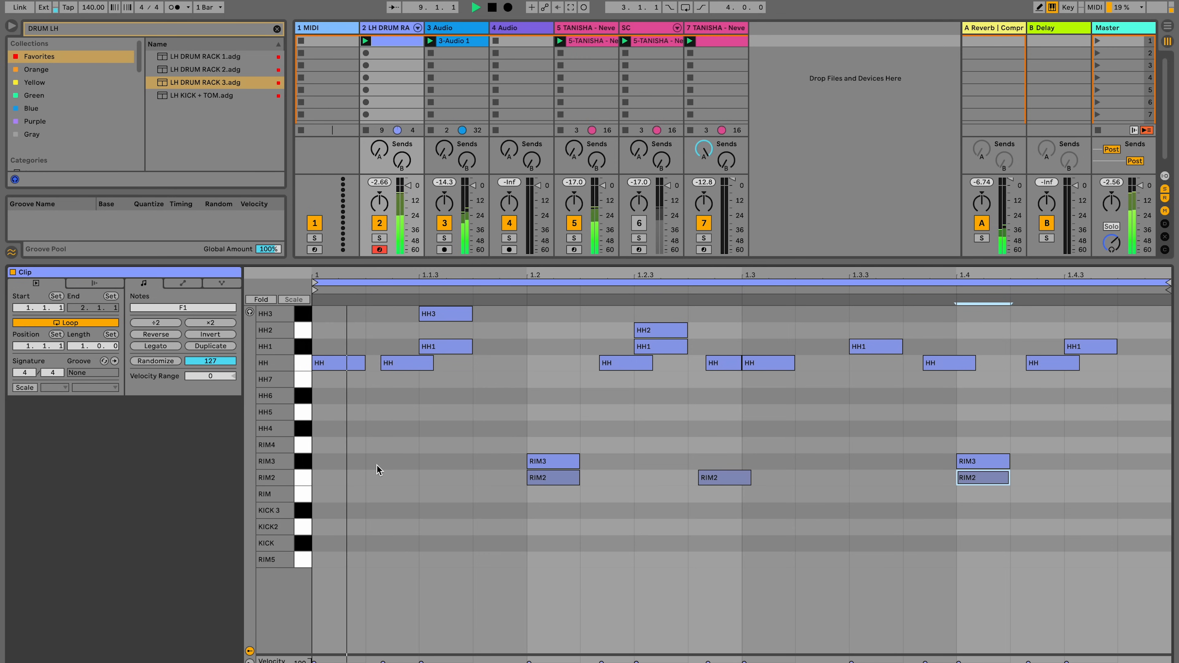
Step: Place KICK notes on beats 1, 1.2, 1.3 and 1.4, and an off-grid KICK2 note just before beat 1.3
double_click(361, 543)
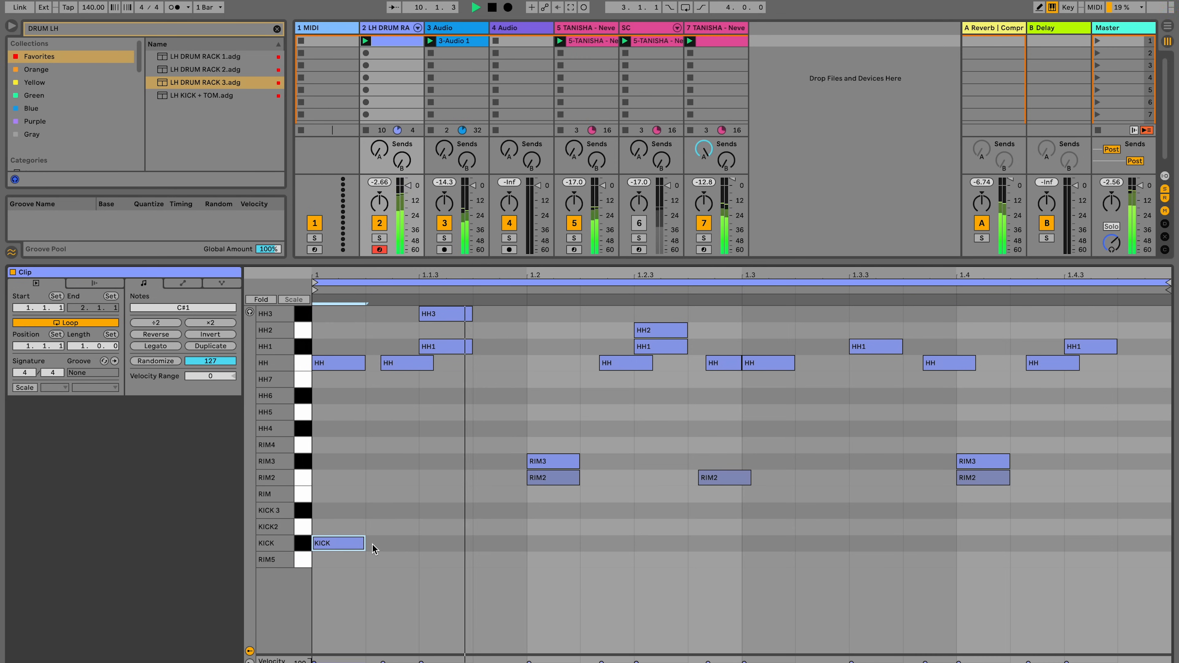
double_click(553, 543)
double_click(769, 543)
double_click(983, 542)
double_click(671, 528)
left_click_drag(671, 529, 732, 526)
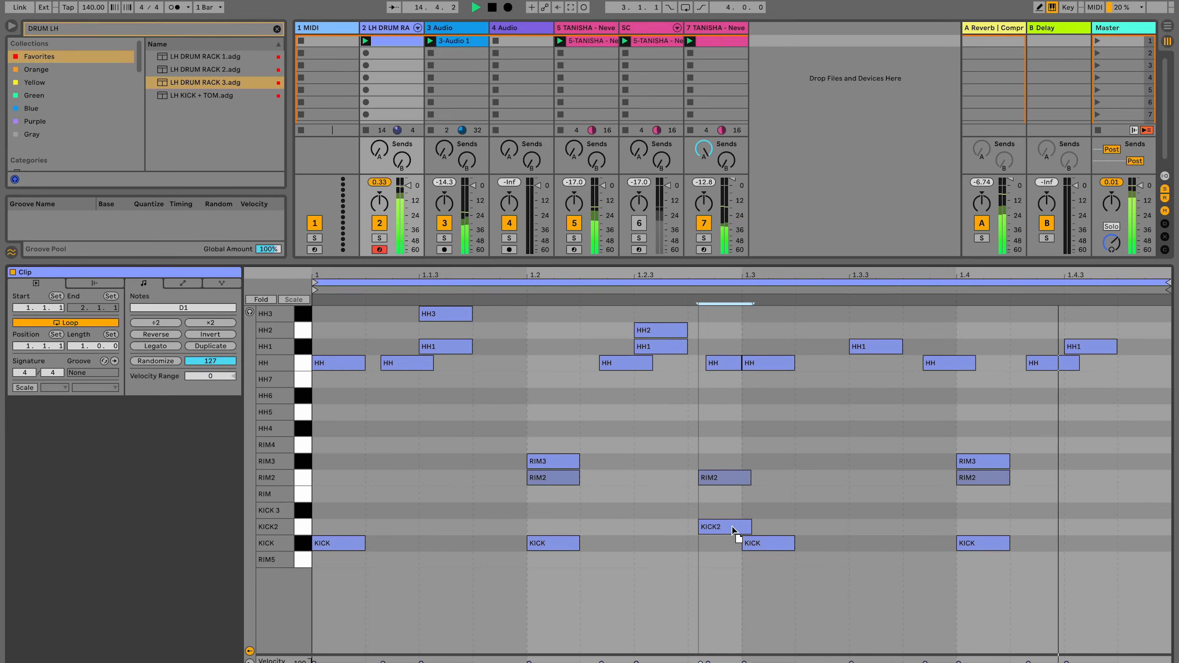
Step: Solo the LH DRUM RACK track to examine the KICK2 pad's sample, and unsolo it
left_click(383, 239)
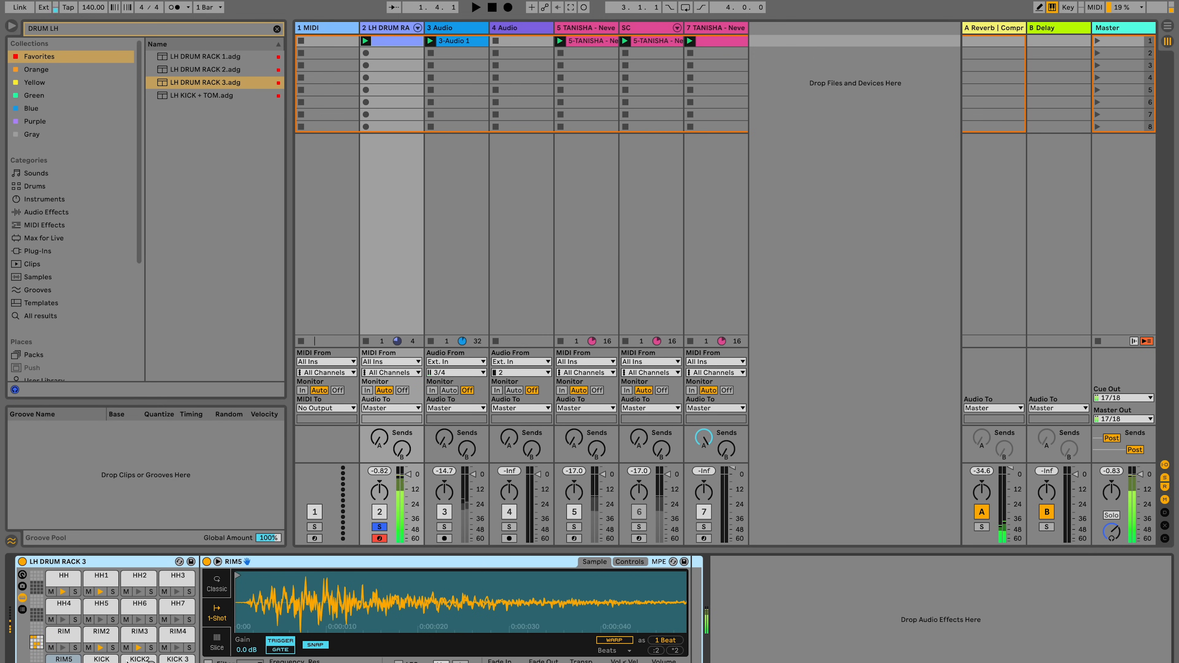
left_click(130, 659)
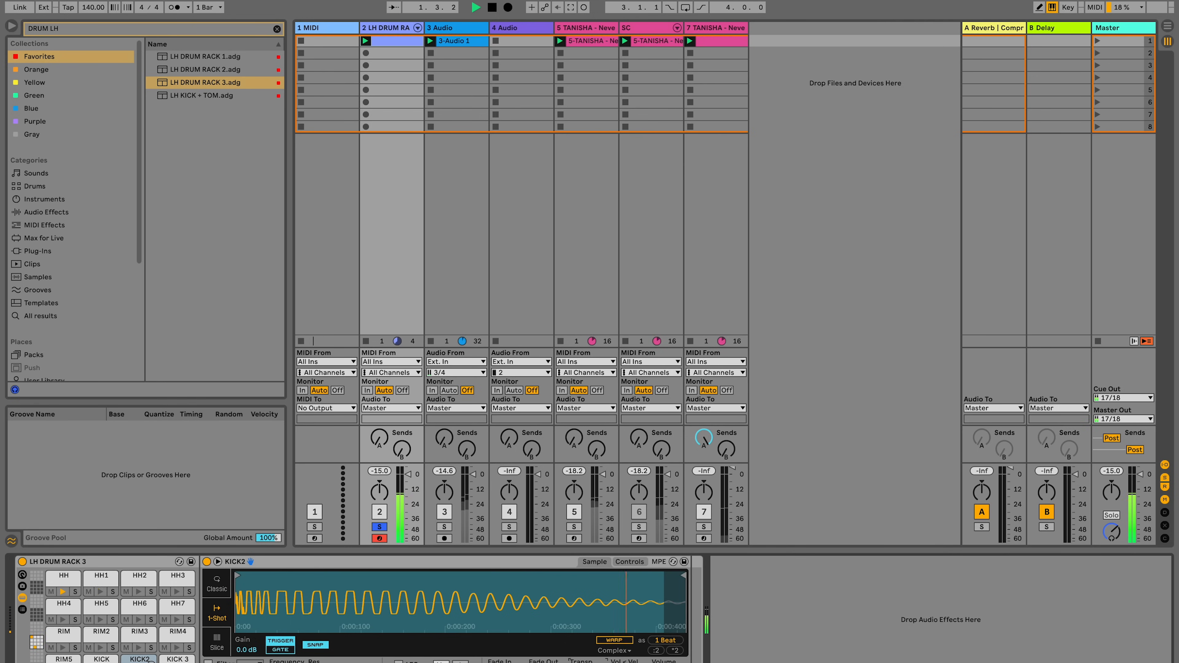
left_click(379, 527)
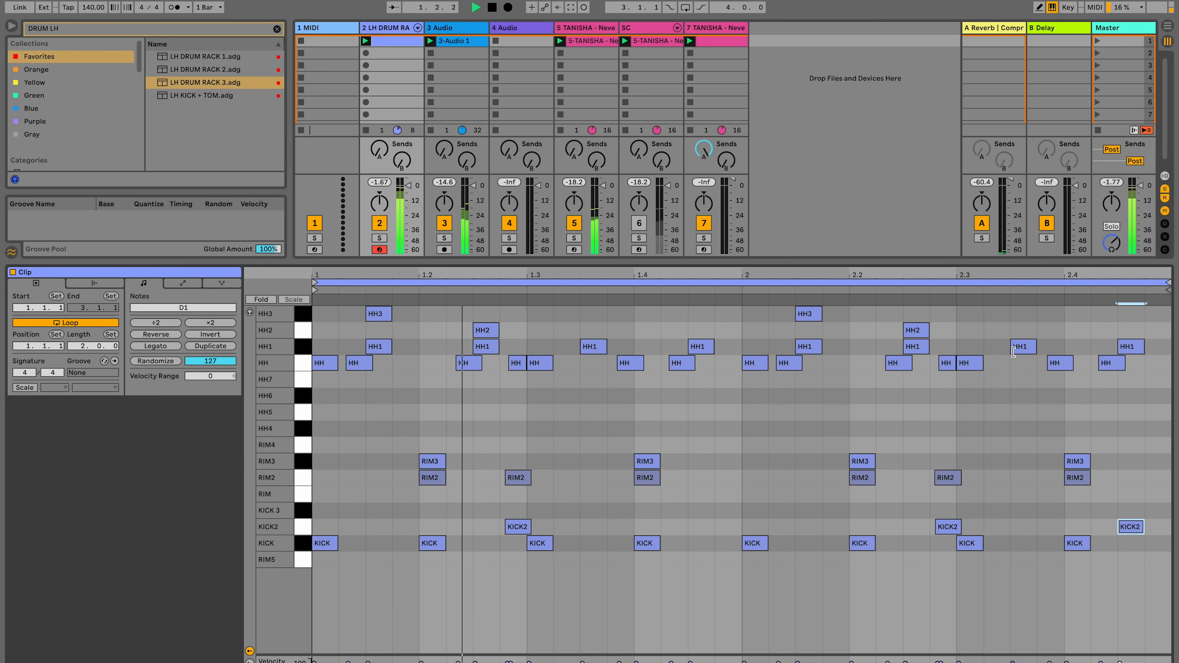
Step: Add HH3 notes just before and on beat 2.4, and raise the velocity of all RIM2 and RIM3 notes
double_click(1018, 315)
left_click_drag(1019, 317, 1082, 314)
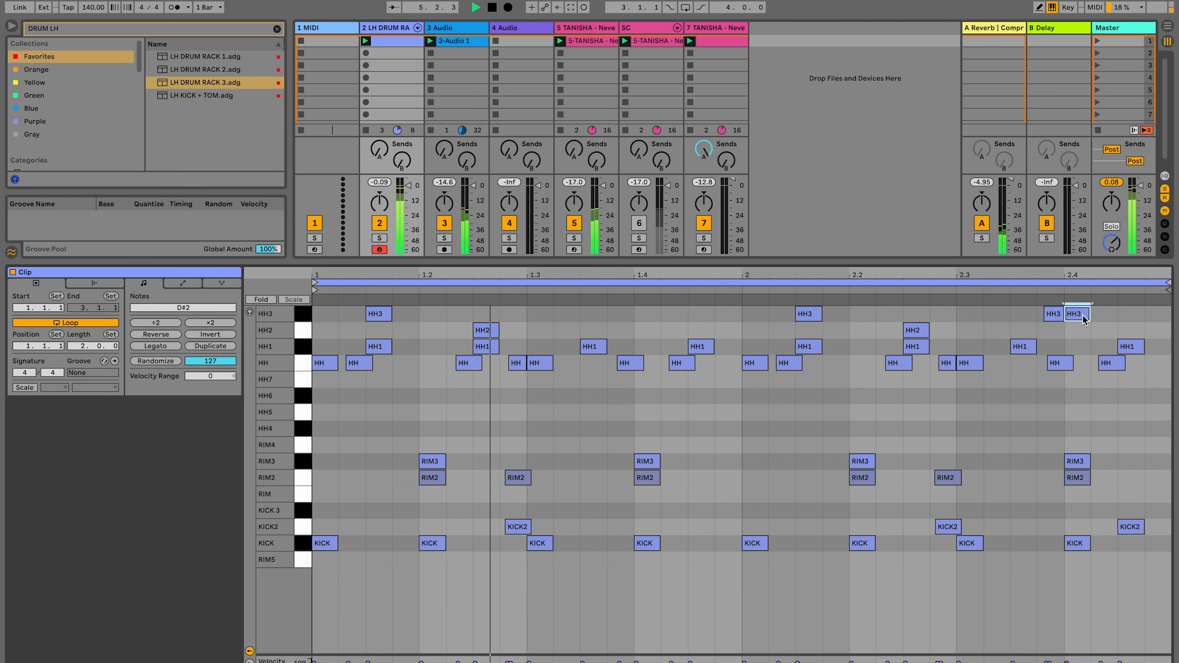
left_click_drag(392, 449, 1067, 471)
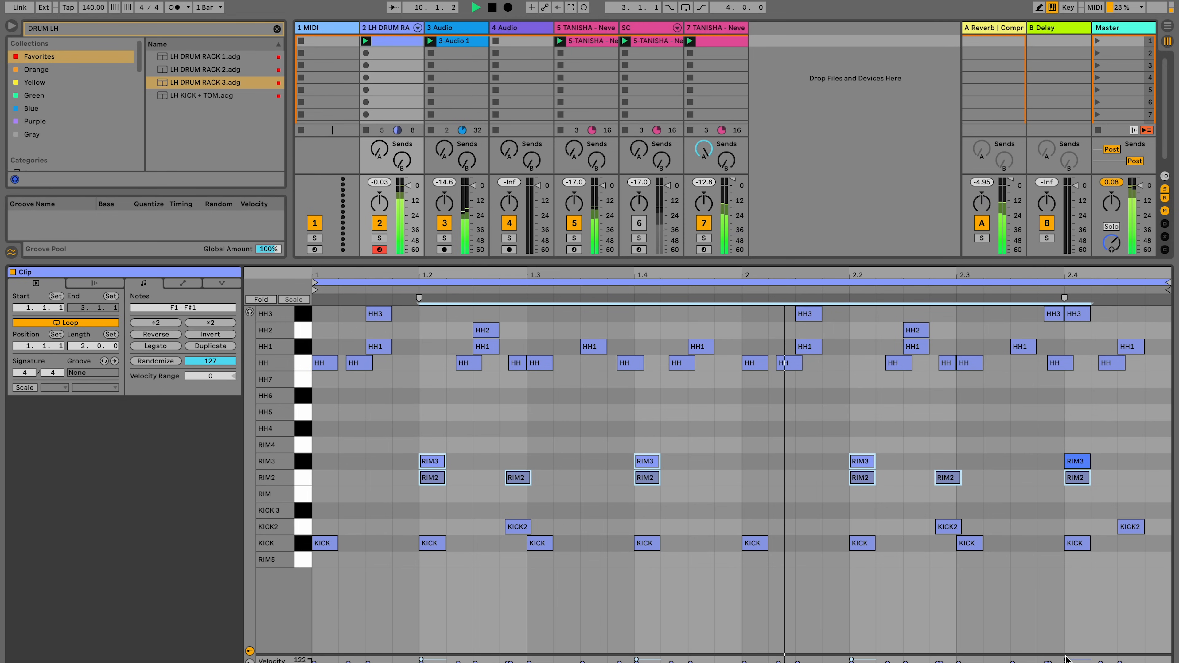
Step: Enable note preview and add an HH5 note at 1.1.3, auditioning the neighbouring hat sounds
double_click(376, 396)
left_click(251, 313)
left_click_drag(356, 395, 385, 433)
key("Down")
key("Up")
key("Up")
key("Down")
key("space")
Step: Add an HH5 note at 1.2.3 and duplicate the HH5 notes into bar 2
double_click(485, 412)
left_click(529, 416)
left_click(297, 412)
key("ctrl+d")
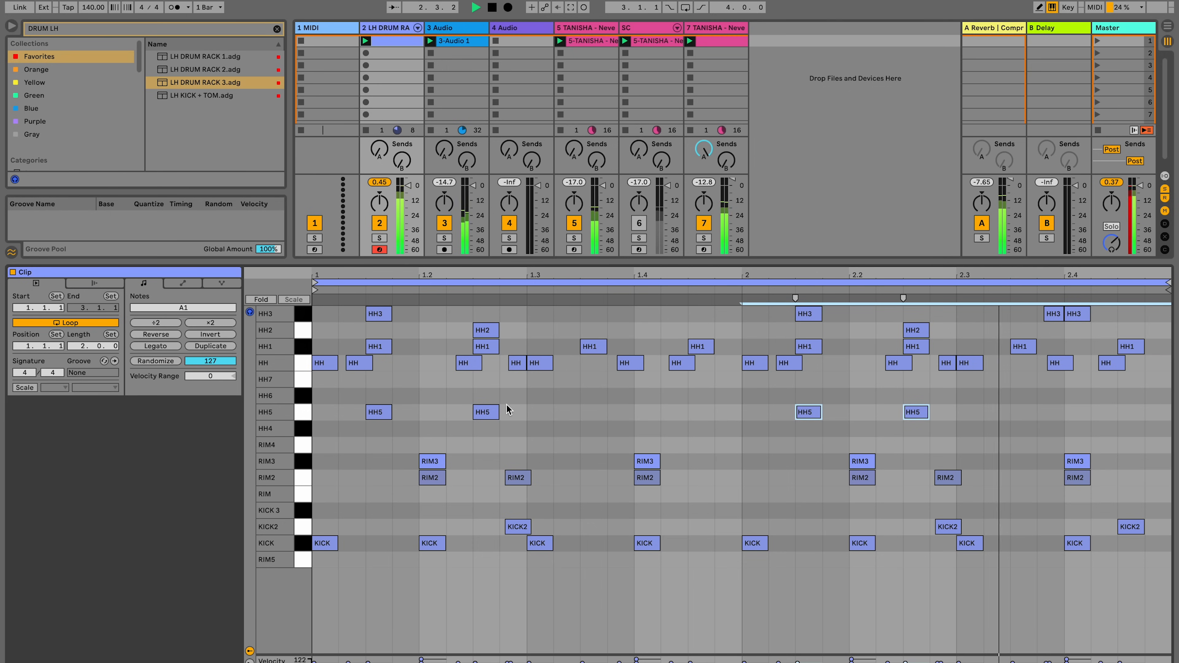
Step: Place HH4 notes at 1.3.3, 1.4.3, 2.3.3 and 2.4.3
double_click(593, 431)
double_click(699, 429)
double_click(1023, 429)
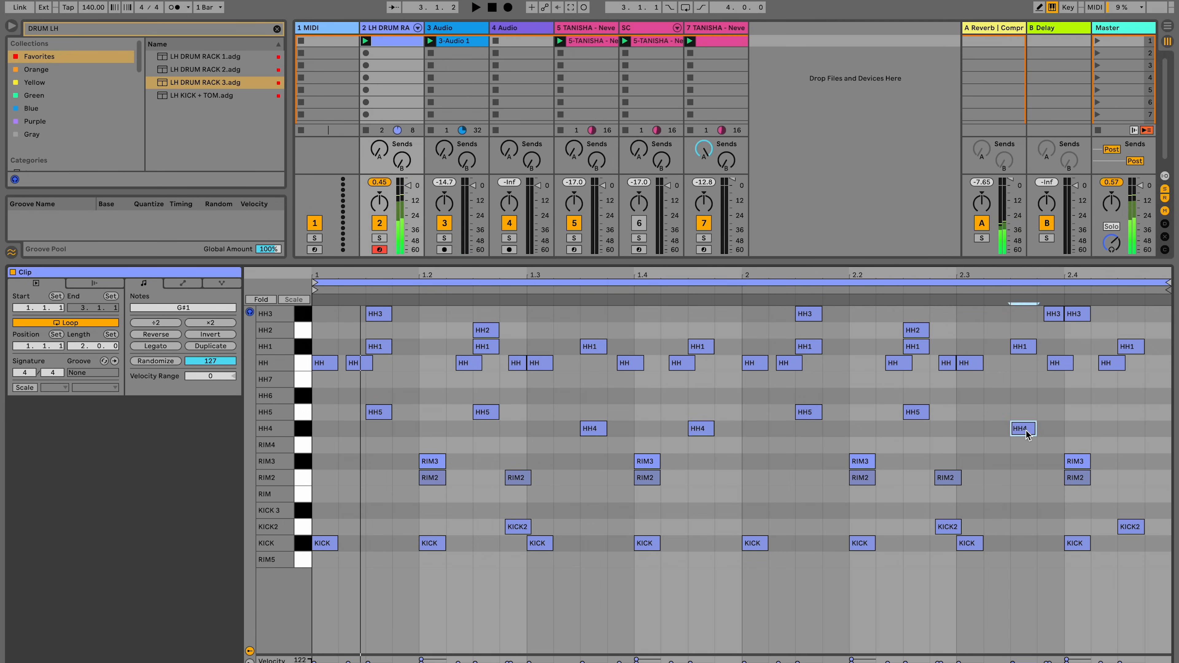
double_click(1129, 429)
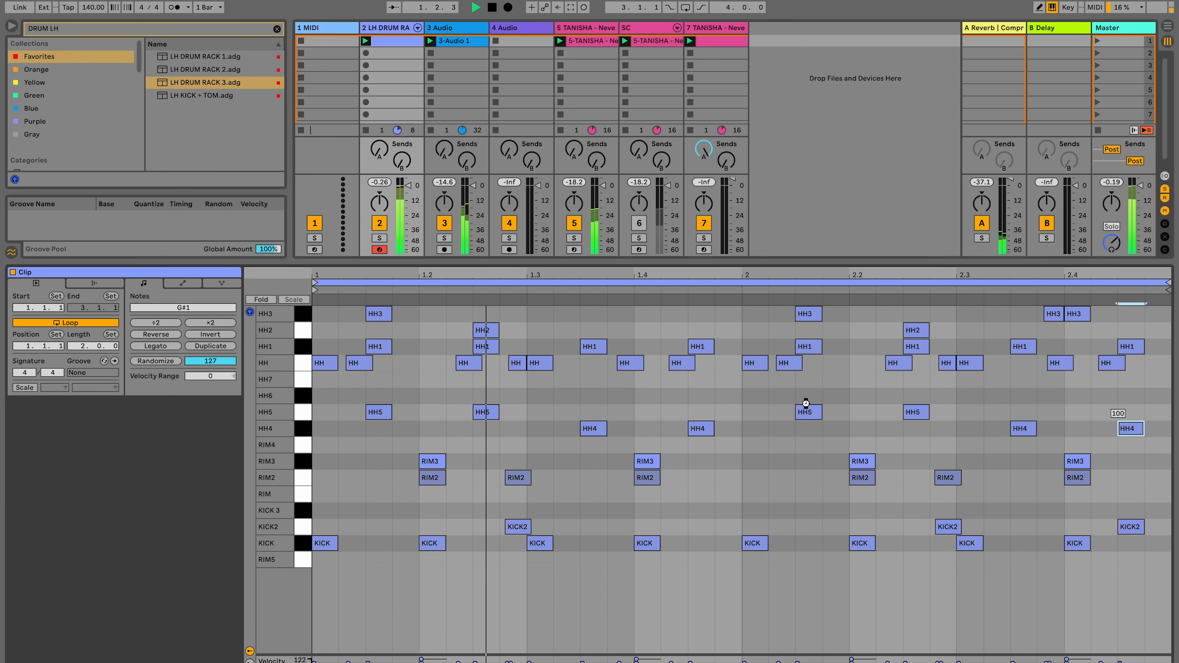
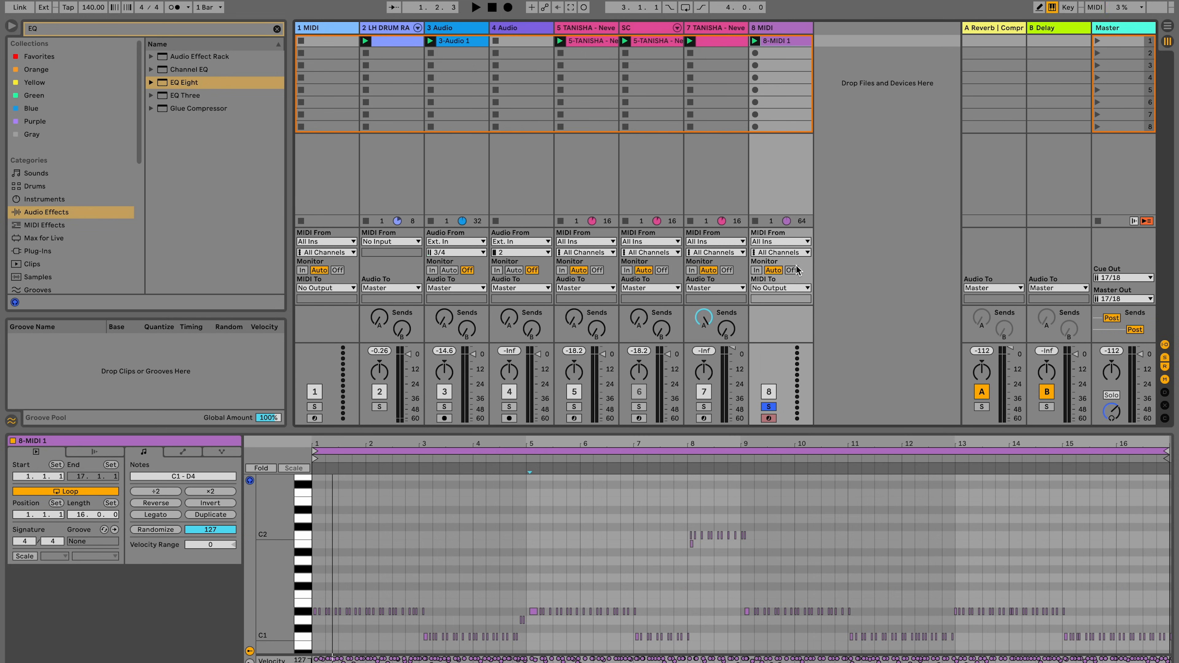
Step: Route the 8 MIDI track's output to Moog One on channel 1 and play the clip
left_click(764, 359)
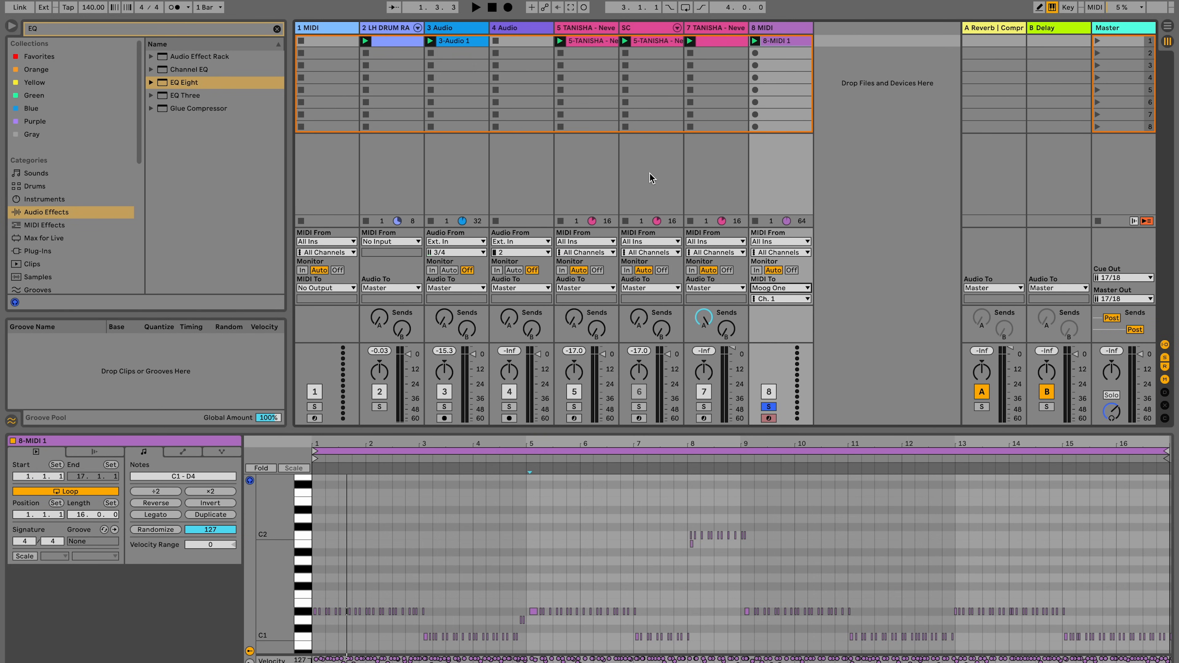
key("space")
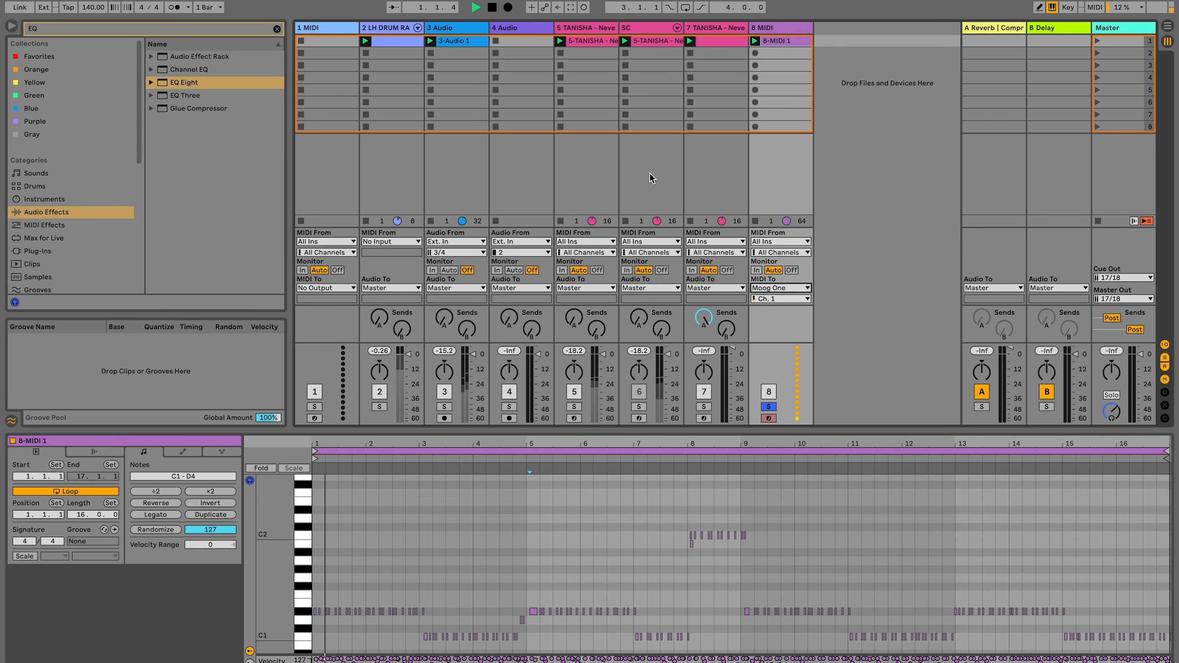
Step: Select all notes in the 8-MIDI 1 clip and shift them slightly earlier to line up with the bar starts
left_click_drag(320, 445, 340, 489)
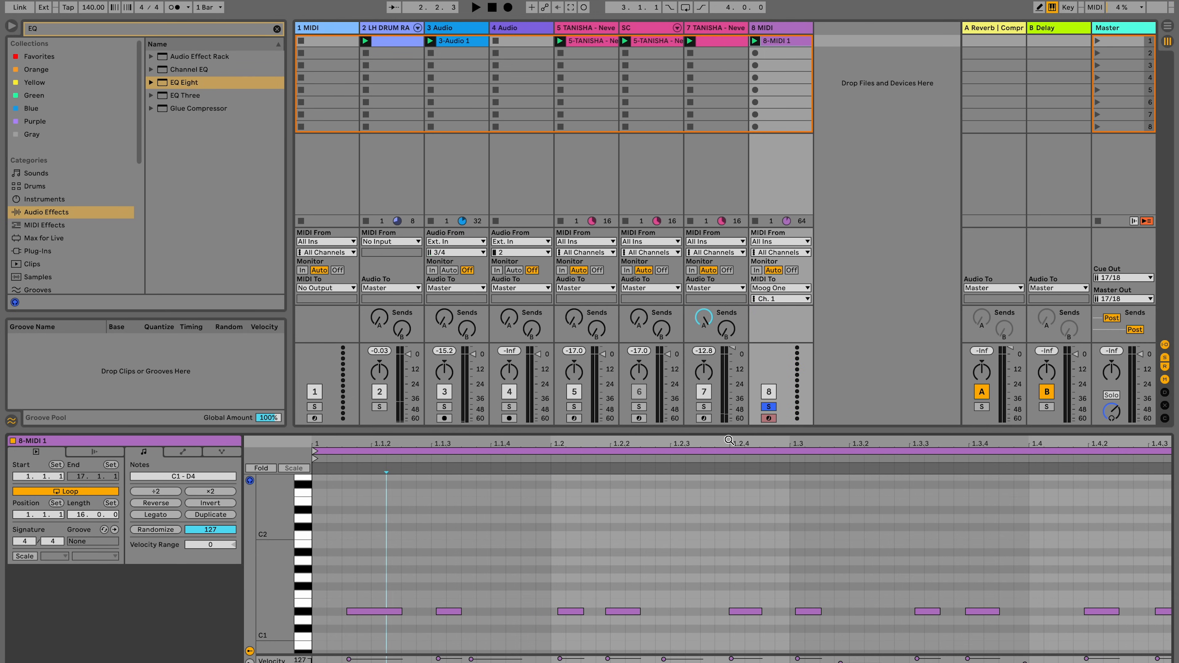
key("ctrl+a")
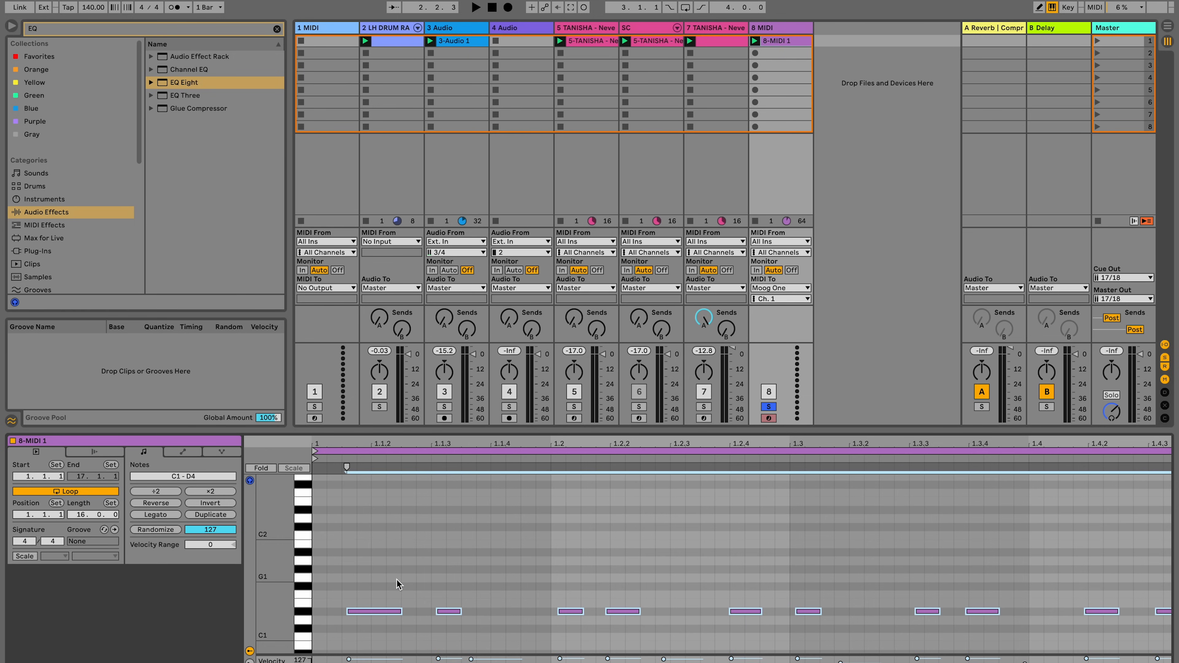
left_click_drag(579, 615, 572, 616)
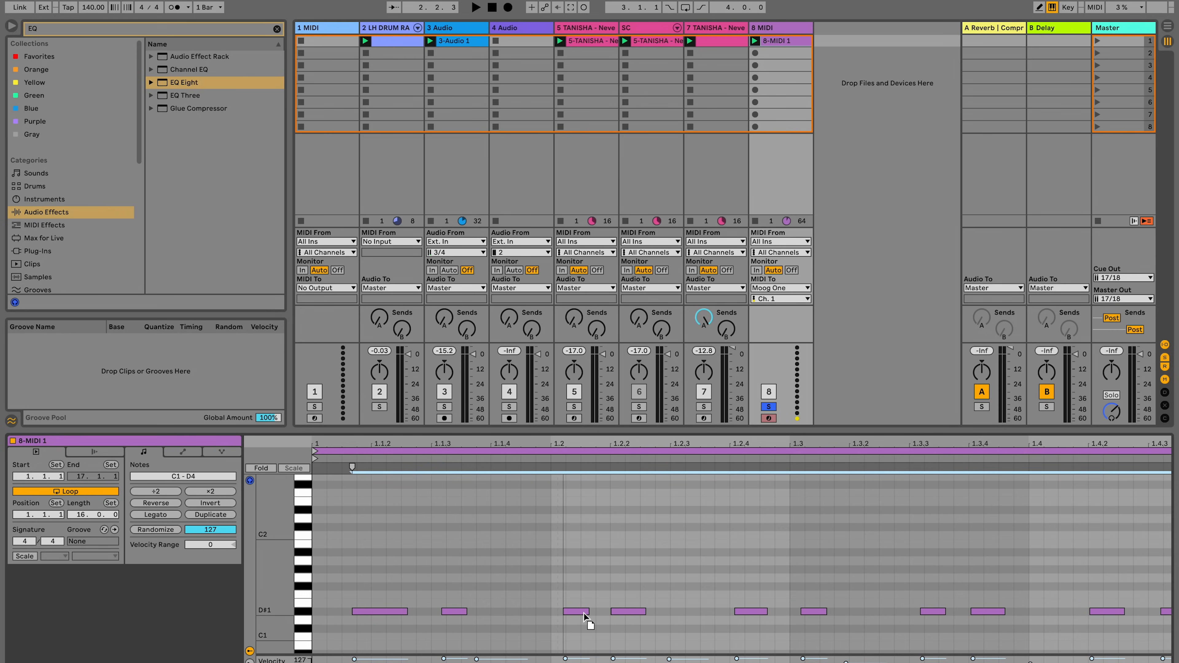
left_click_drag(583, 612, 572, 613)
left_click_drag(383, 443, 382, 395)
key("space")
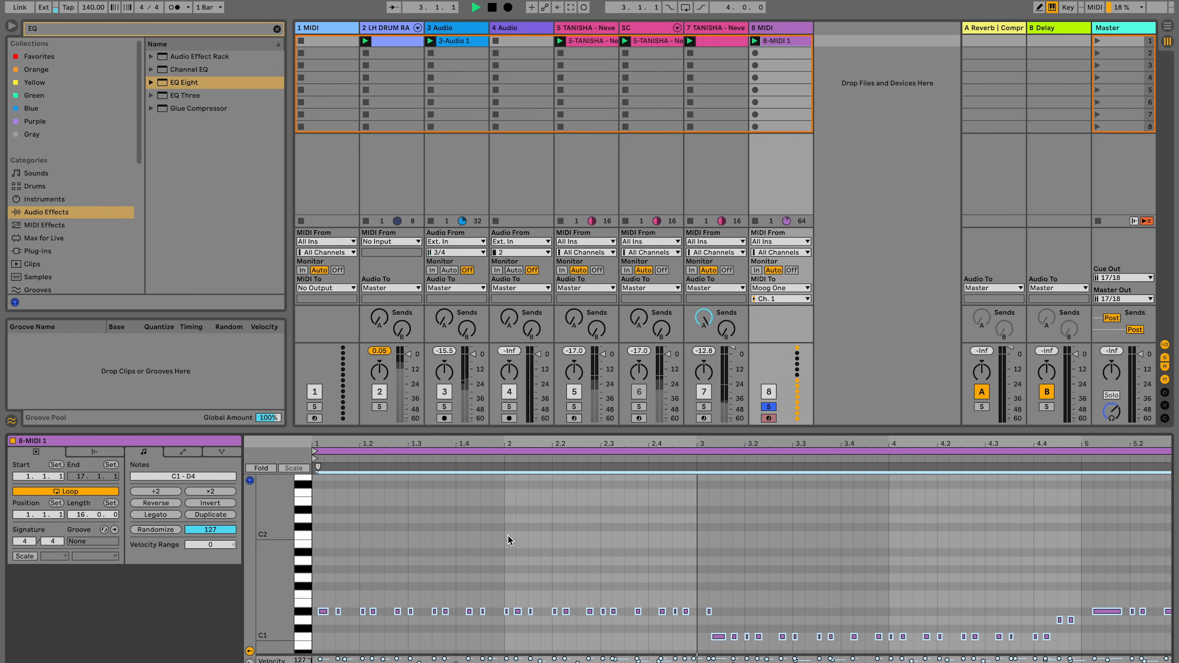
left_click_drag(714, 635, 706, 637)
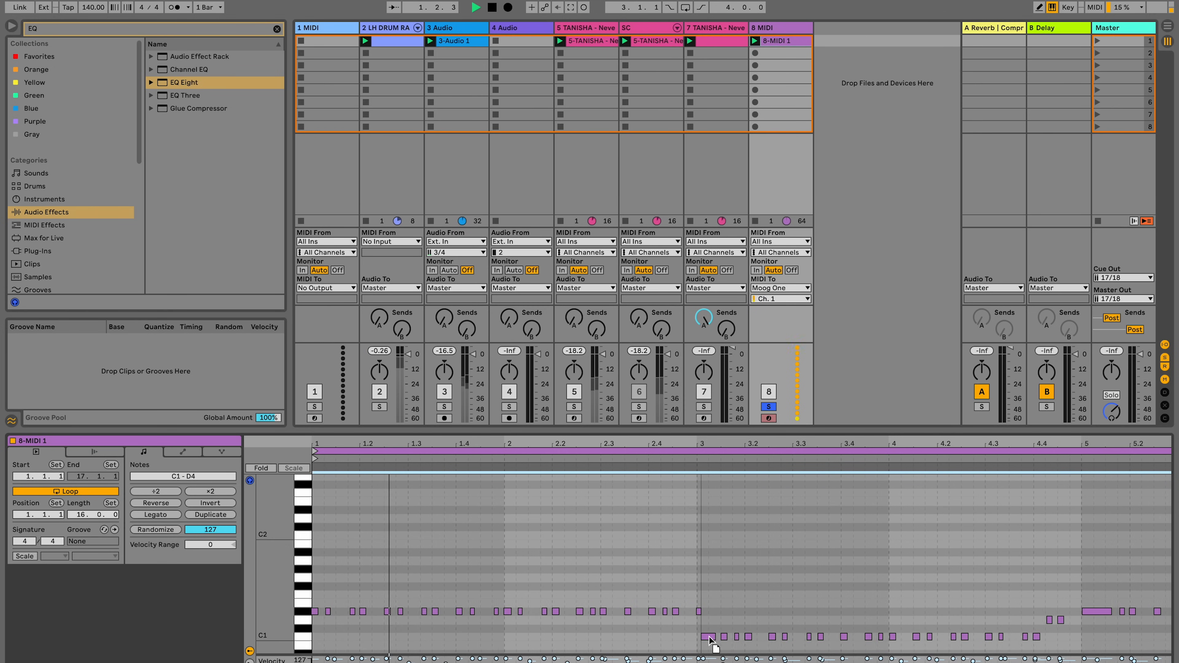
Step: Quantize the starts and ends of all notes in the 8-MIDI 1 clip at 100% amount
key("ctrl+a")
key("space")
key("ctrl+shift+u")
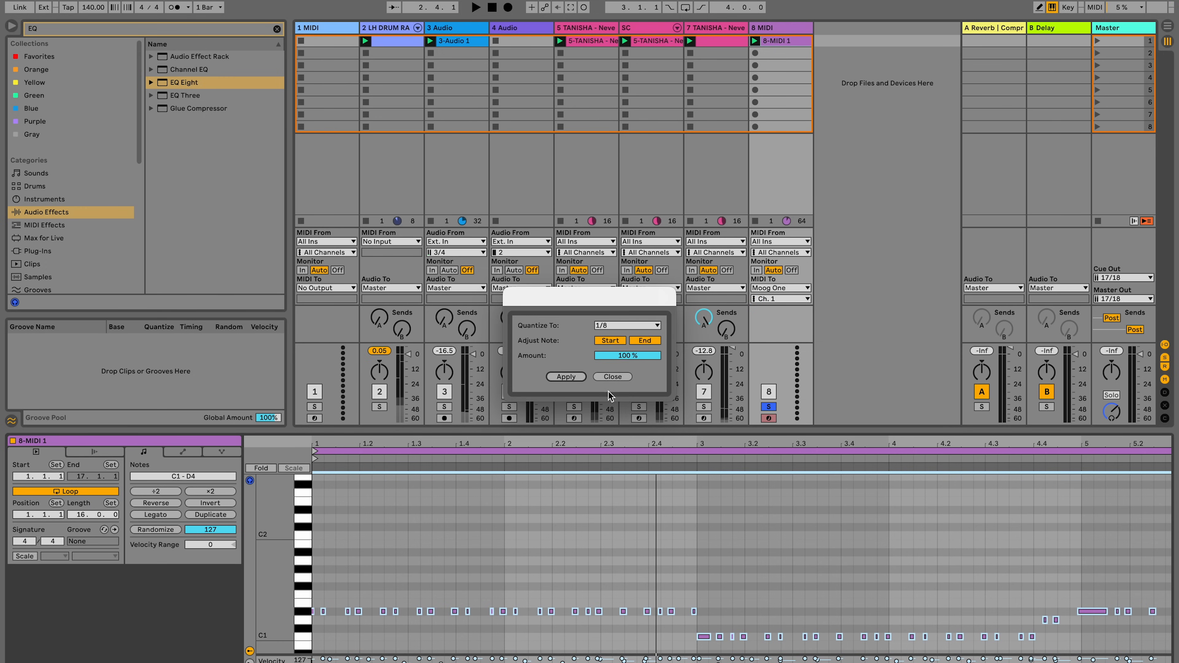
left_click(636, 327)
left_click(602, 382)
left_click(566, 377)
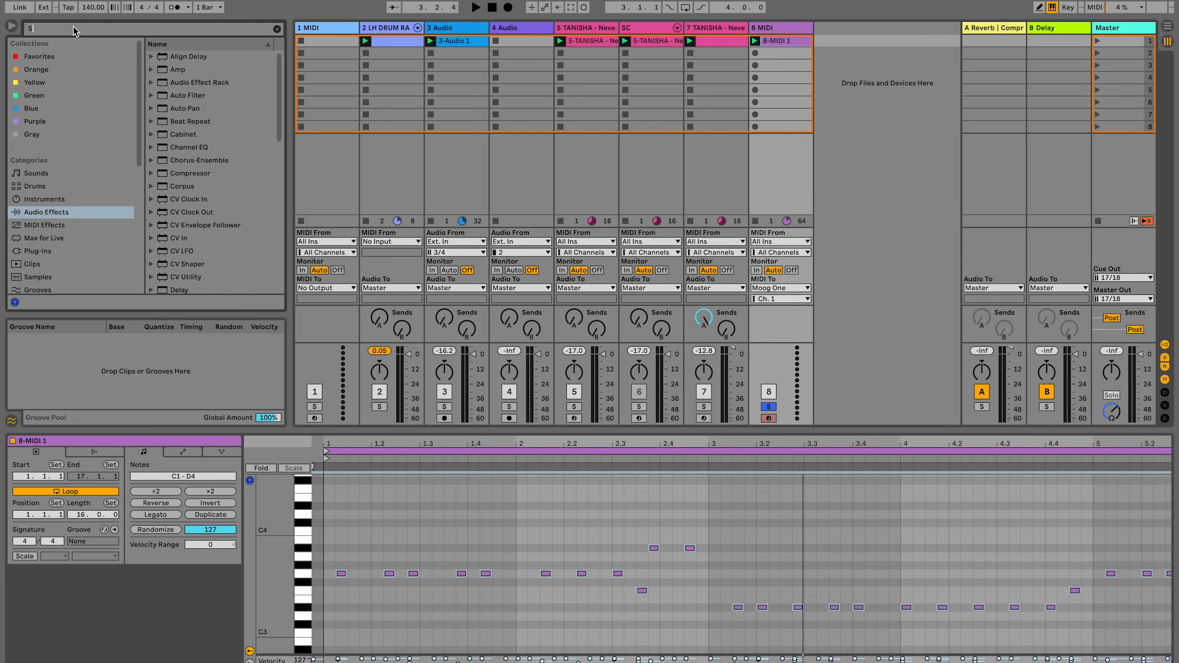
Step: Search the browser's grooves for SWING and load Swing 16ths 61 into the groove pool
type("WING")
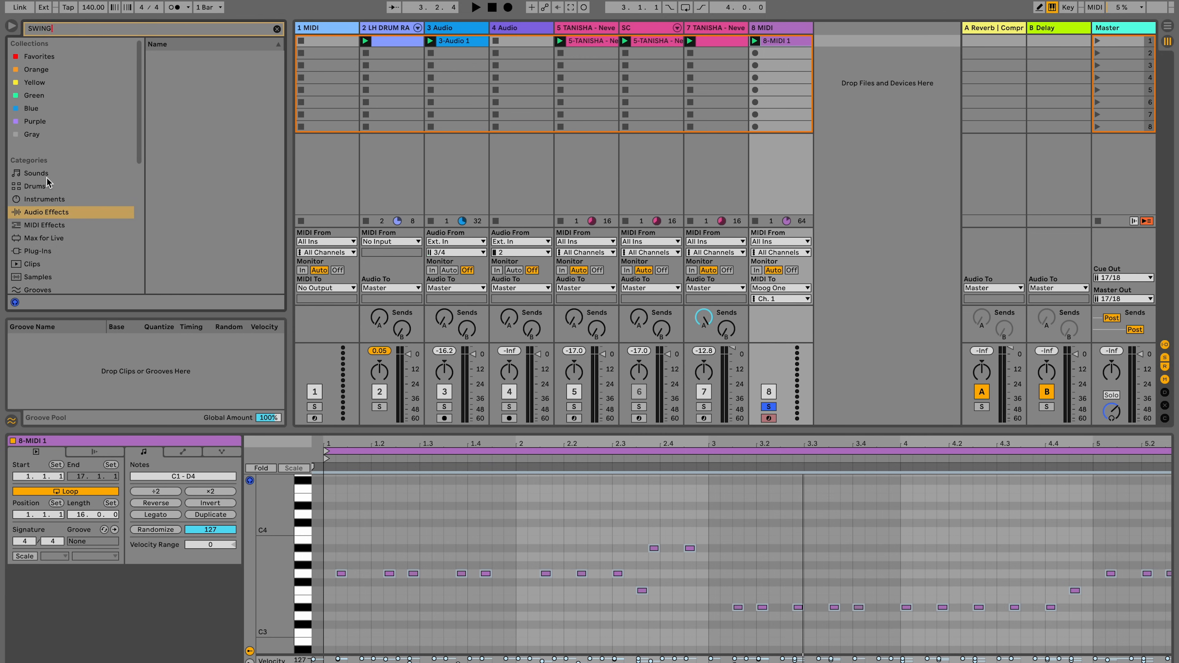
scroll(41, 204, "down", 3)
left_click(32, 236)
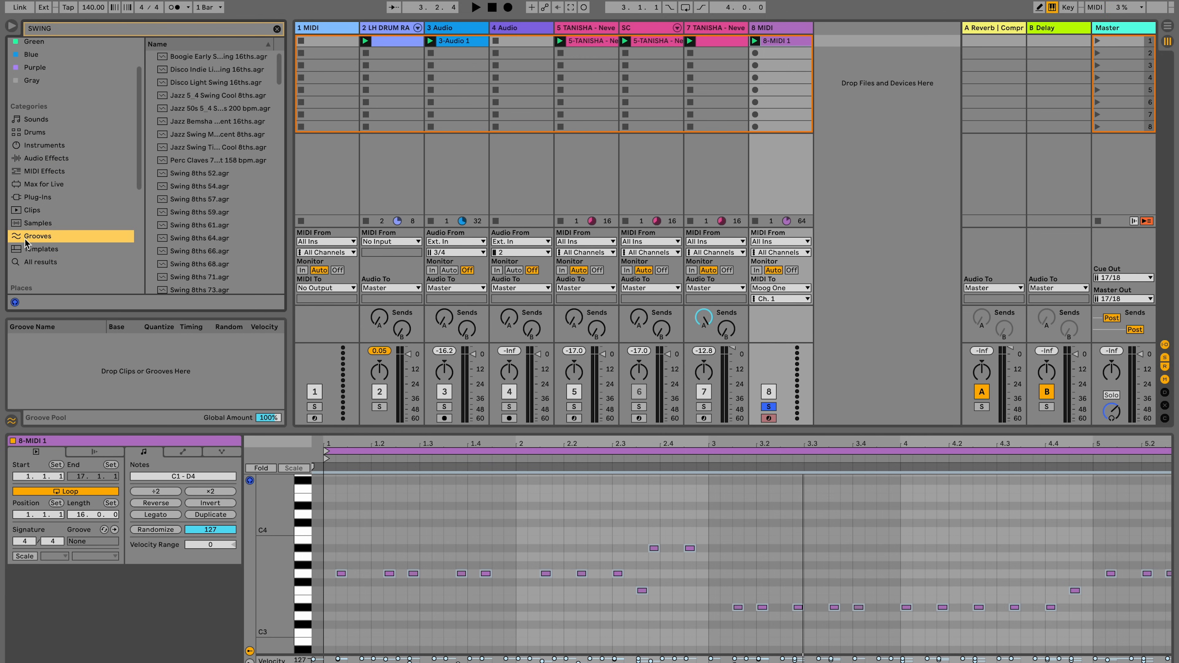
scroll(186, 107, "down", 8)
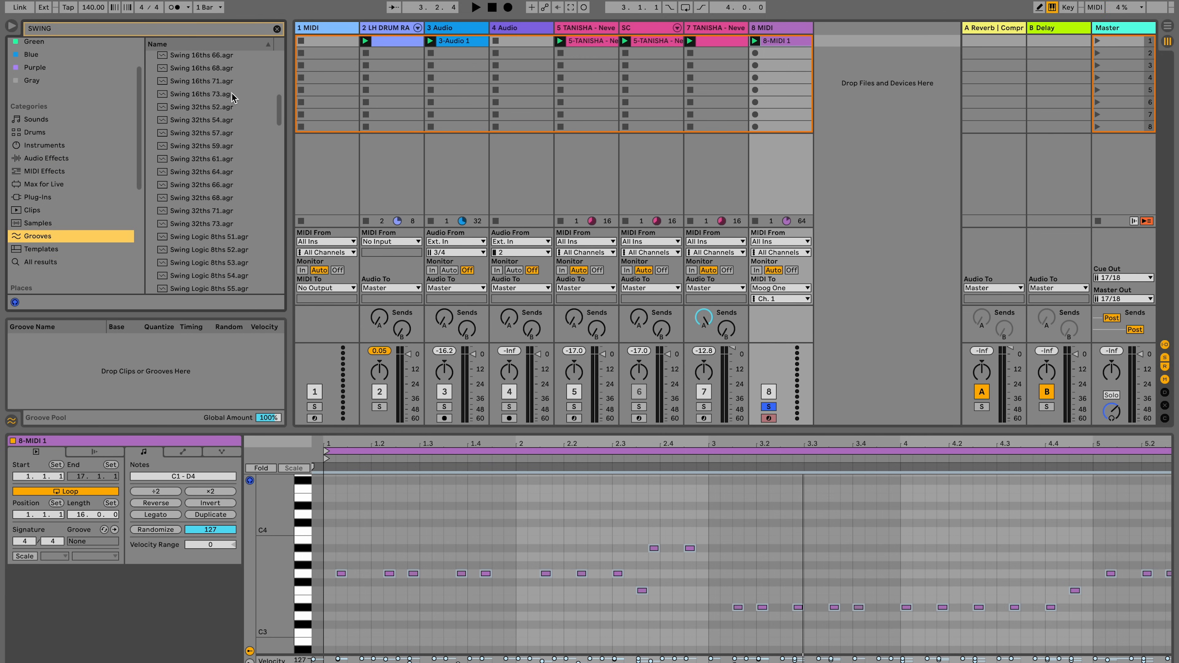
left_click(231, 83)
scroll(229, 86, "up", 3)
left_click(228, 83)
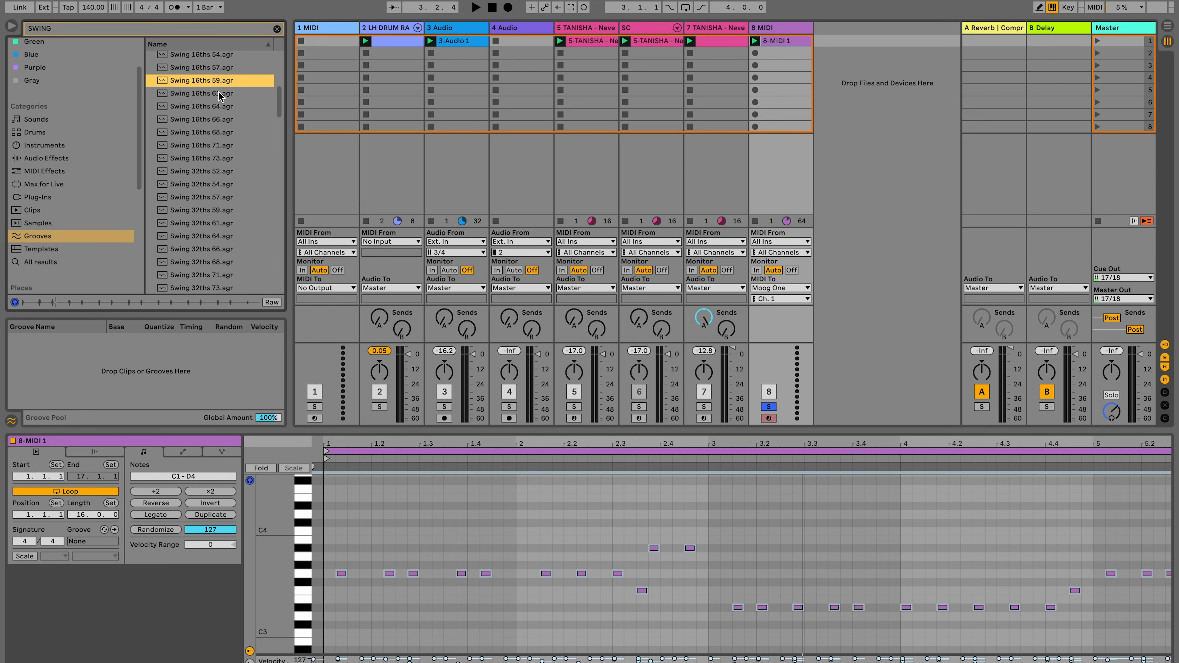
double_click(220, 95)
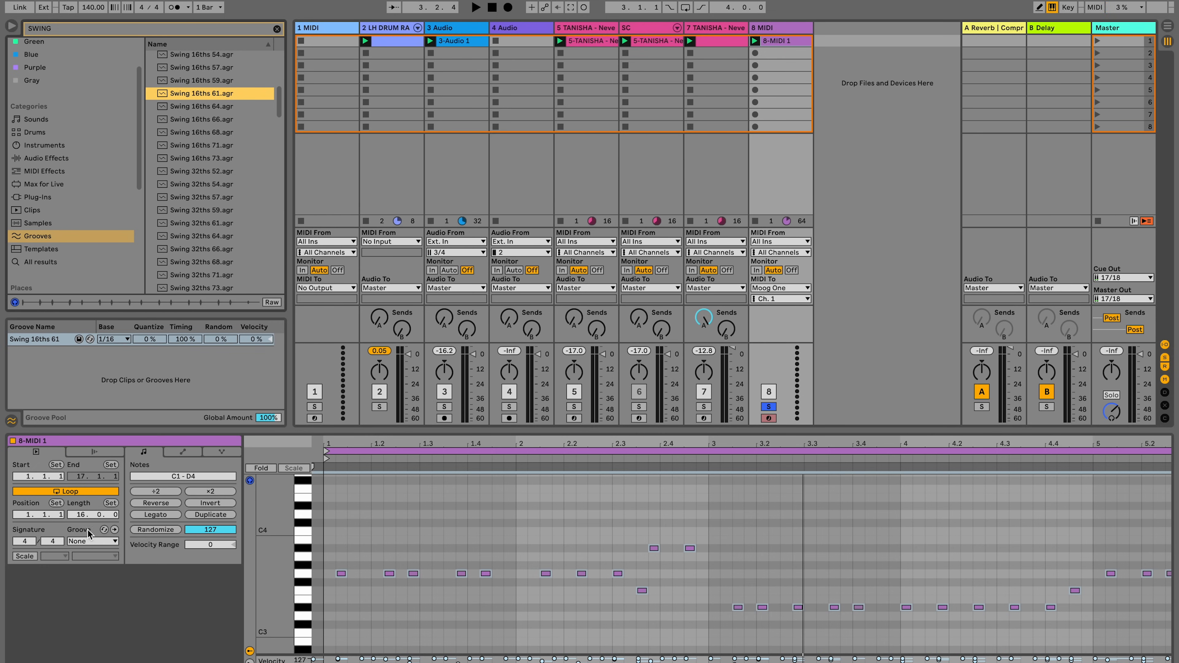
Step: Assign the Swing 16ths 61 groove to the 8-MIDI 1 clip and play it
left_click(92, 541)
left_click(84, 564)
key("space")
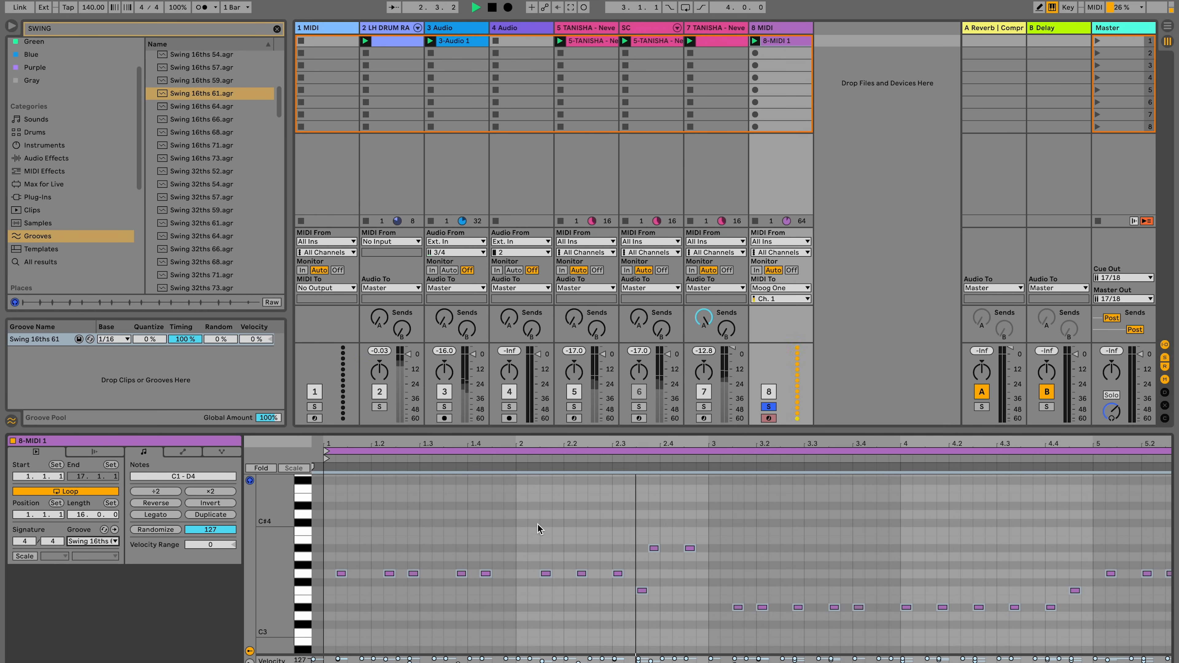
Step: Loop the 8-MIDI 1 clip over four bars starting at 5.1.1, and unsolo the 8 MIDI track
scroll(622, 577, "down", 10)
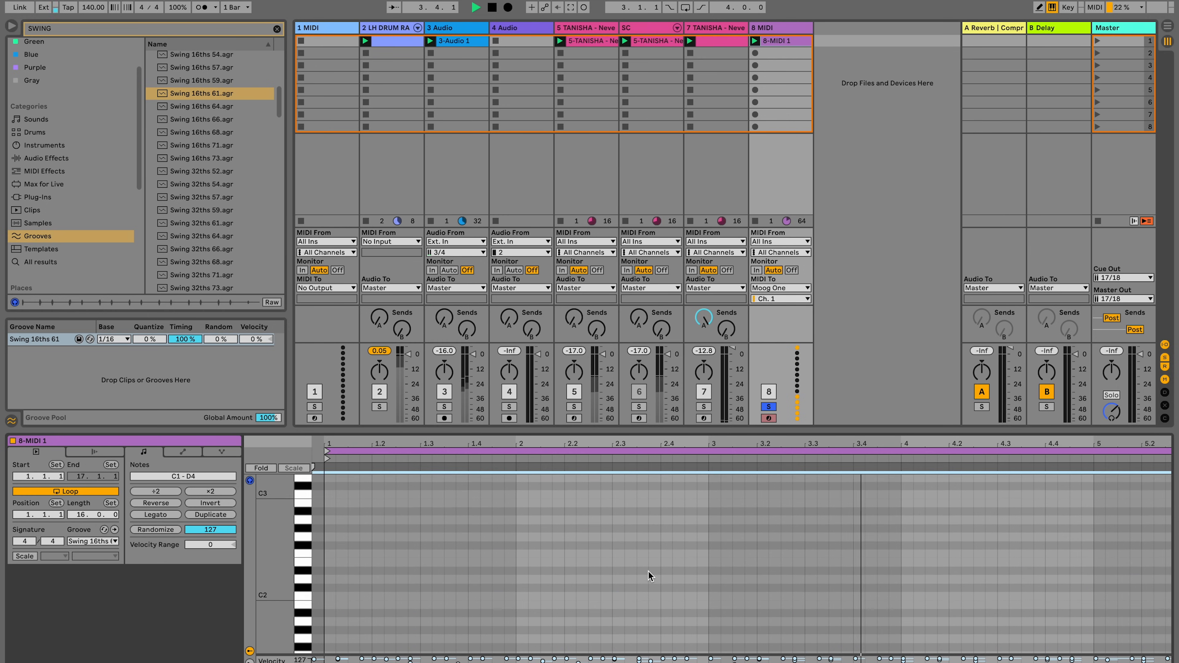
double_click(714, 581)
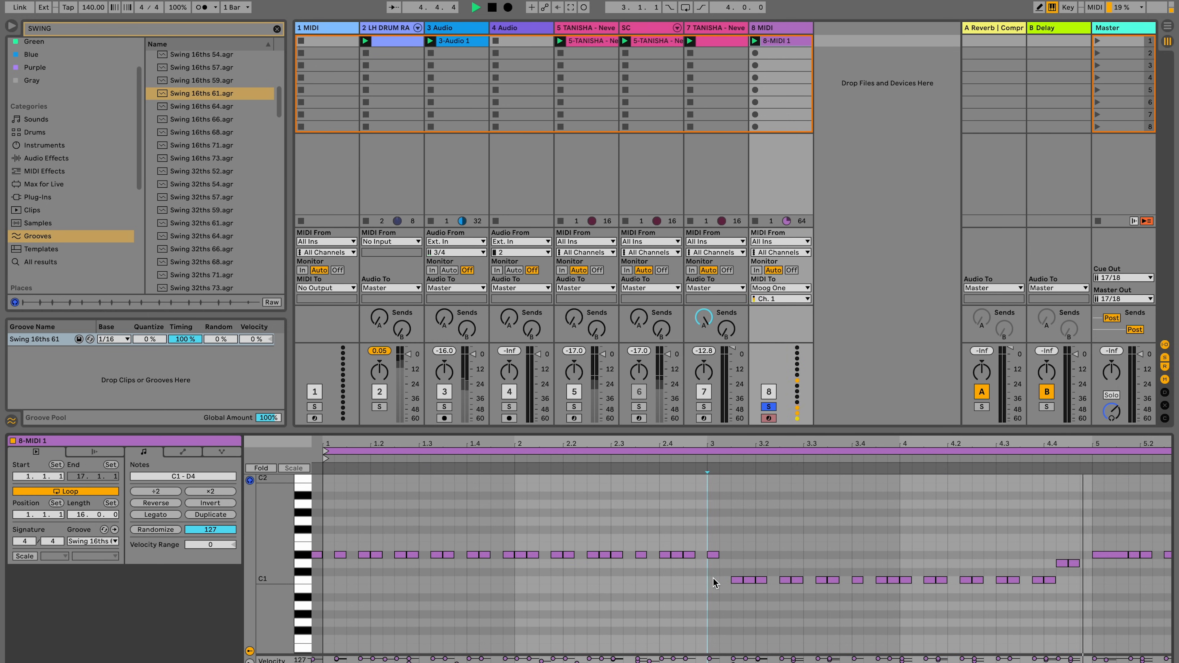
scroll(756, 564, "down", 10)
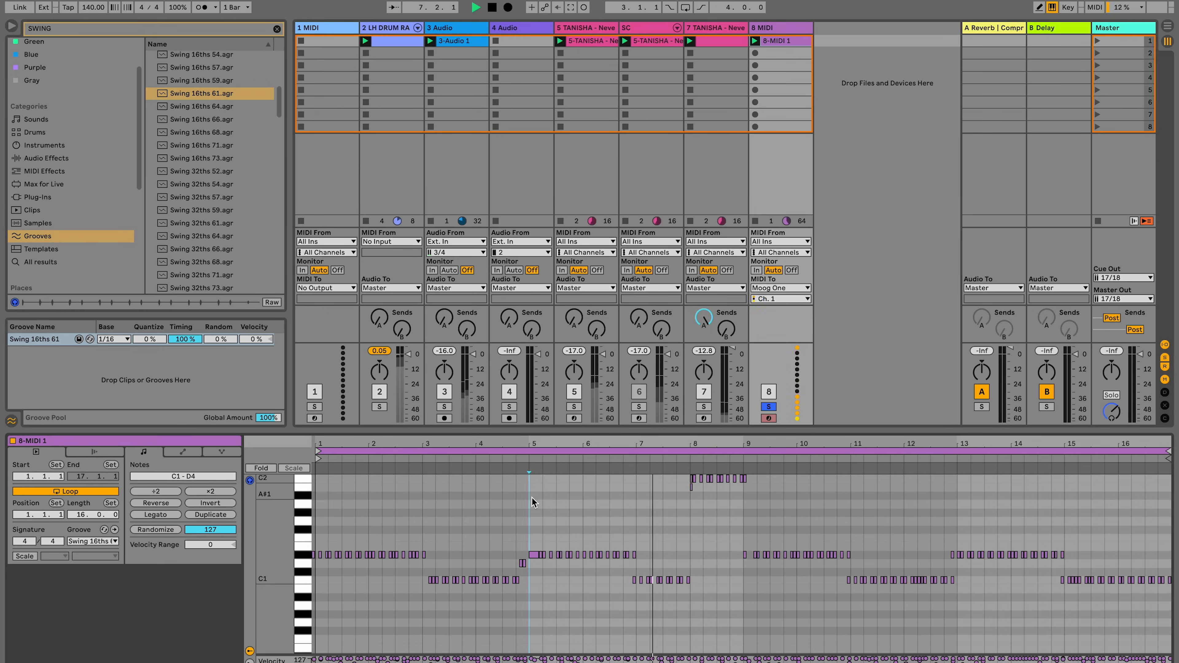
left_click_drag(534, 498, 740, 528)
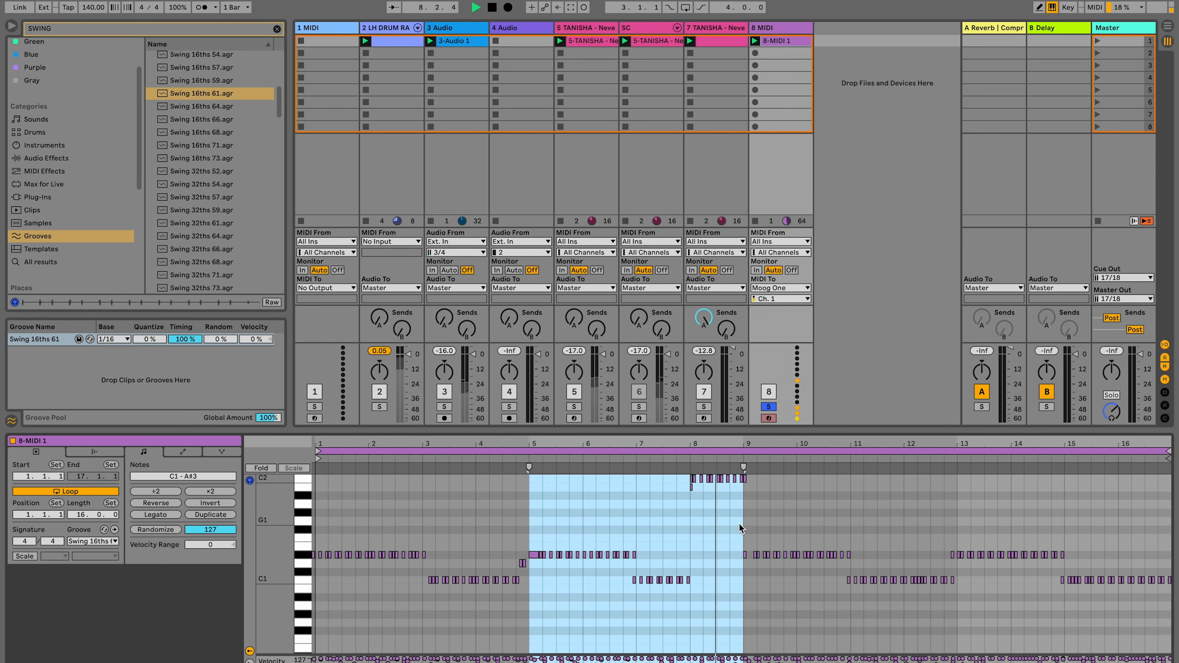
key("super+l")
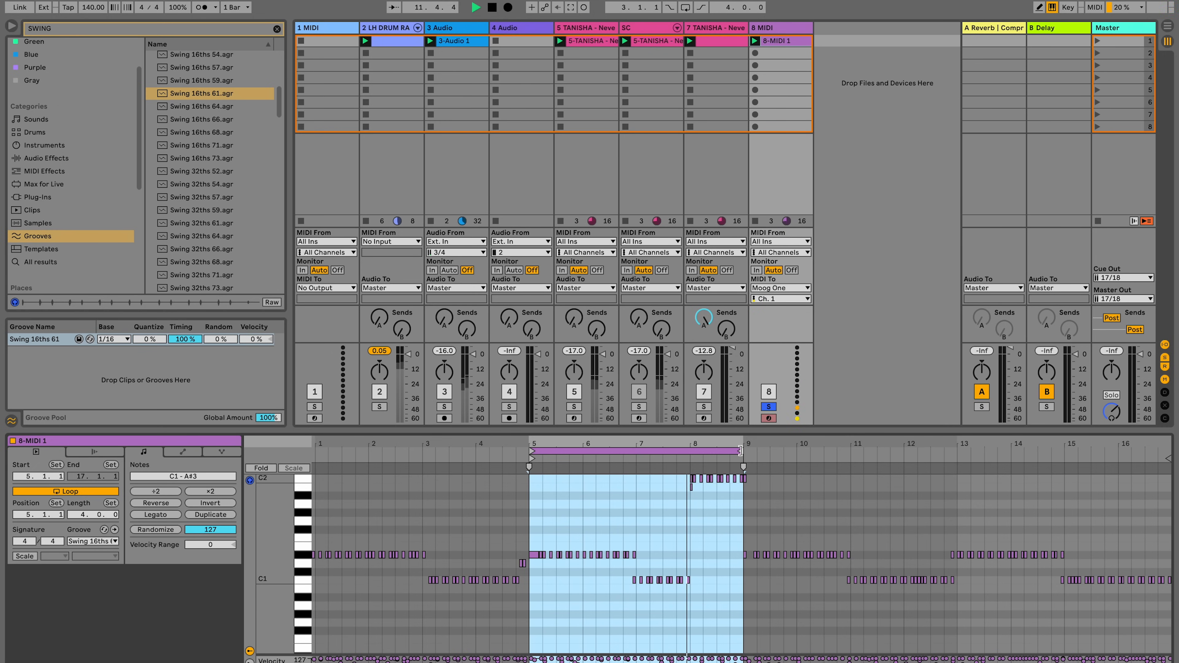
left_click(691, 489)
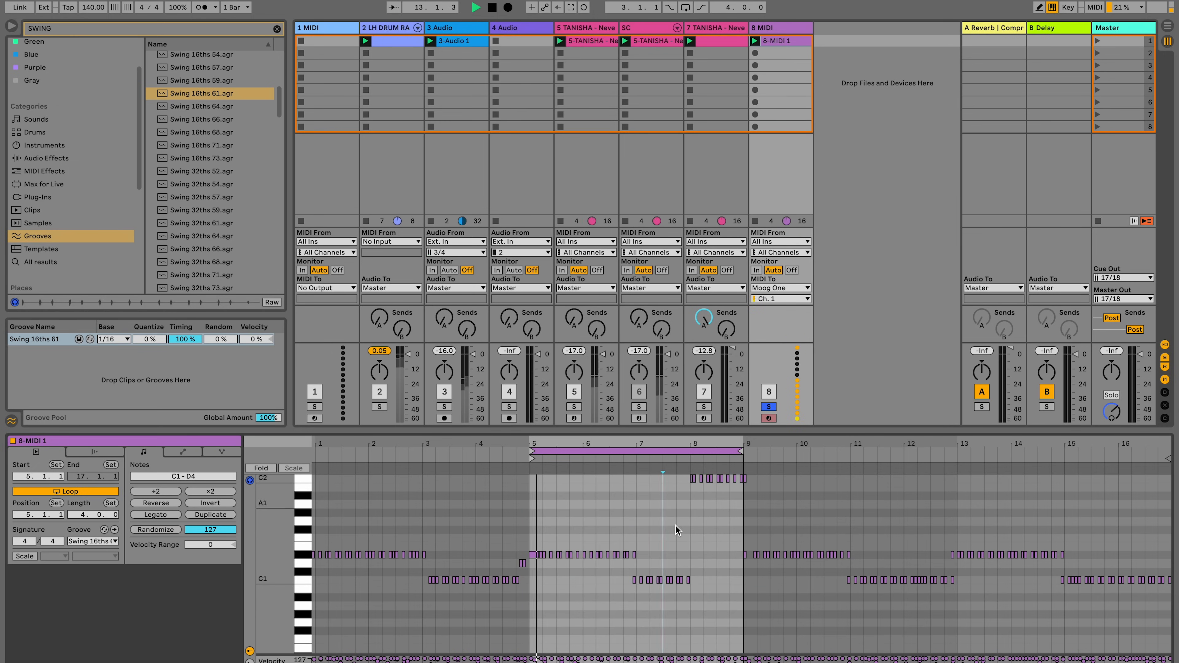
scroll(671, 532, "up", 5)
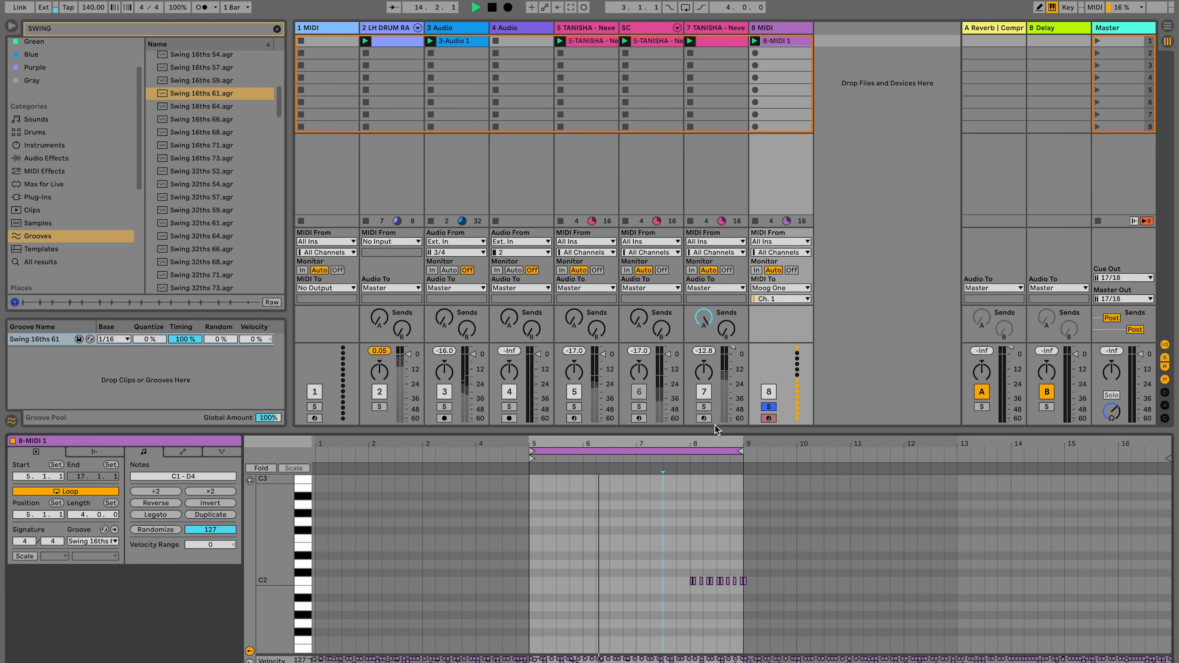
left_click(768, 406)
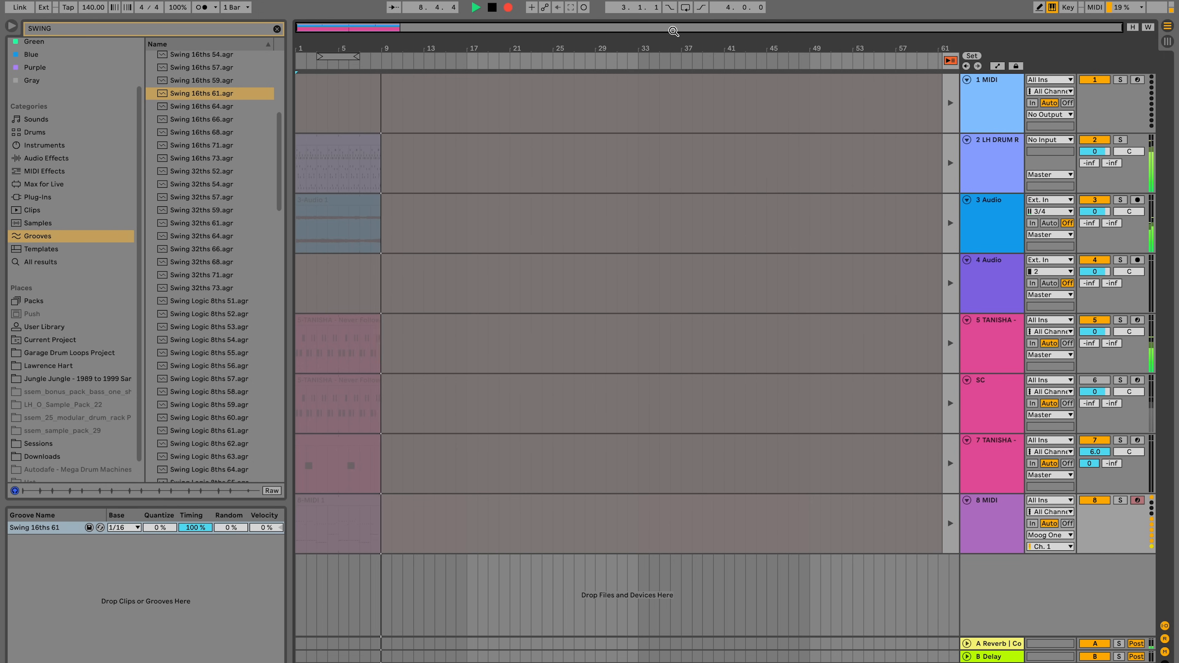
Step: Stop playback and extend the clips on tracks 2 through 8 together past bar 61 to fill out the arrangement
key("space")
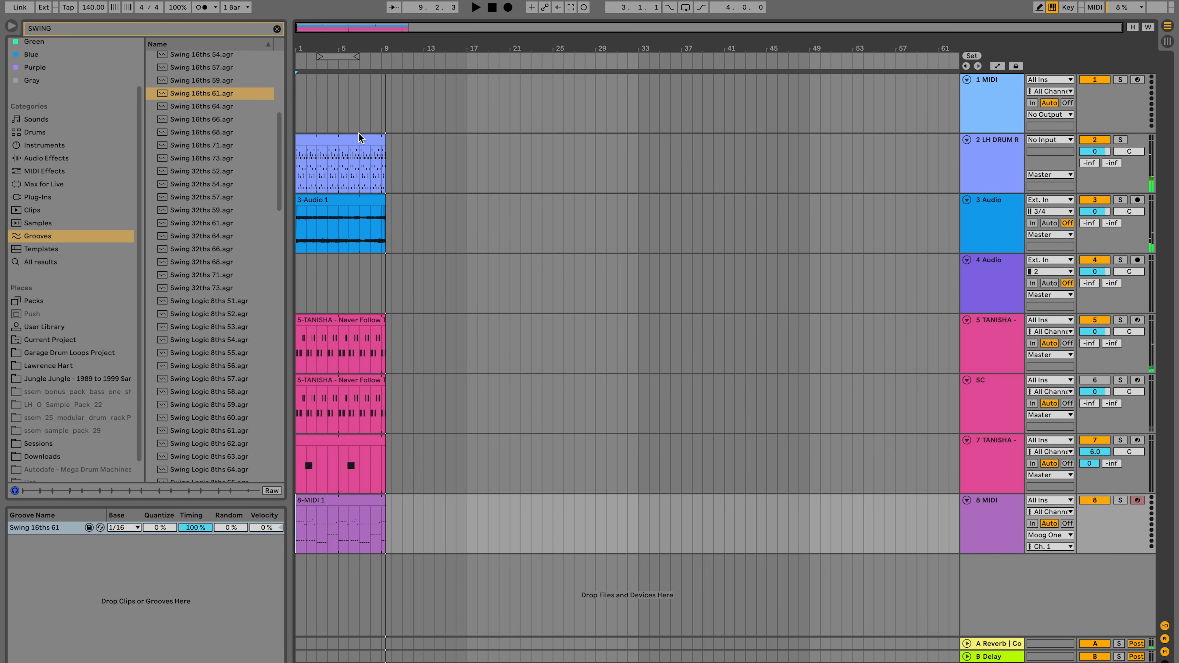
left_click(360, 138)
left_click(341, 501, "shift")
left_click_drag(386, 502, 896, 501)
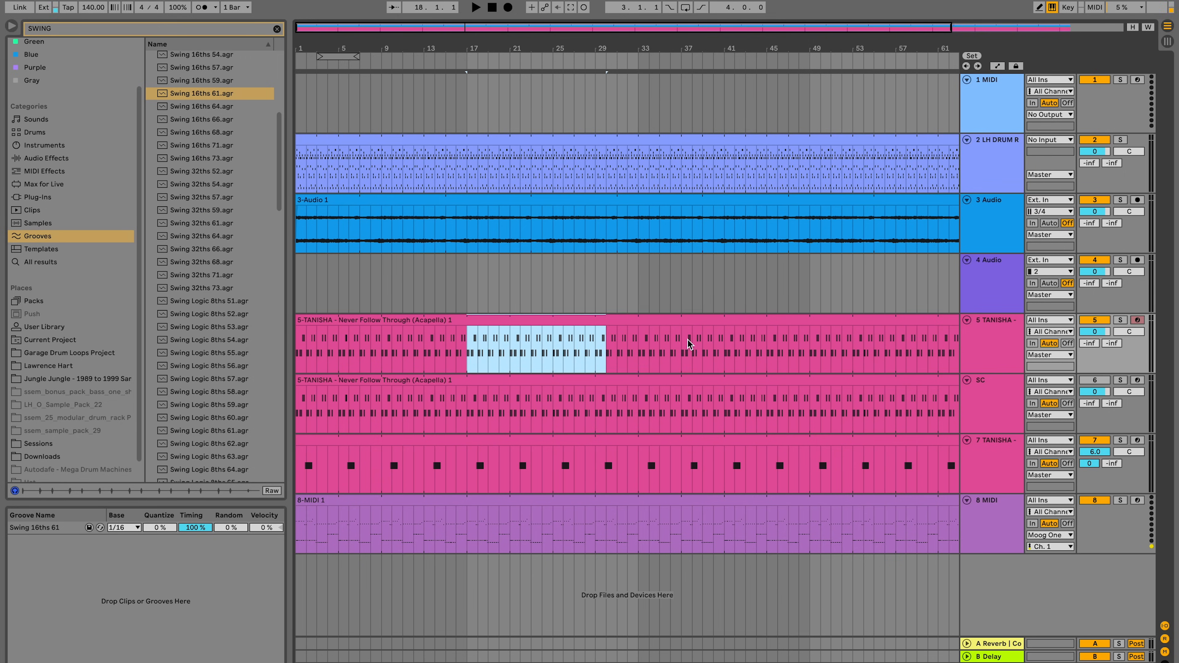
Step: Clear the 5 TANISHA track from bar 17 to about bar 44 and the 3 Audio track from bar 17 to 37
left_click_drag(687, 343, 759, 343)
key("Delete")
left_click_drag(465, 226, 677, 226)
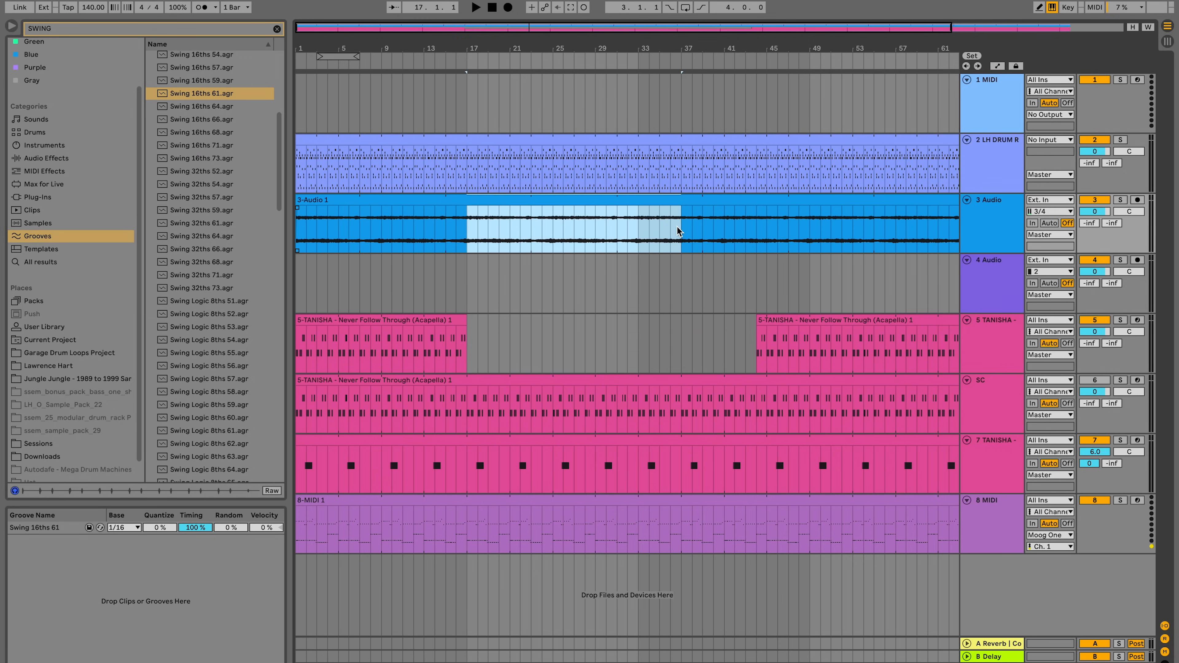
key("Delete")
Step: Clear the 8-MIDI 1 clip from bar 1 to bar 17 and play the arrangement from the start
left_click_drag(389, 225, 298, 225)
key("space")
key("space")
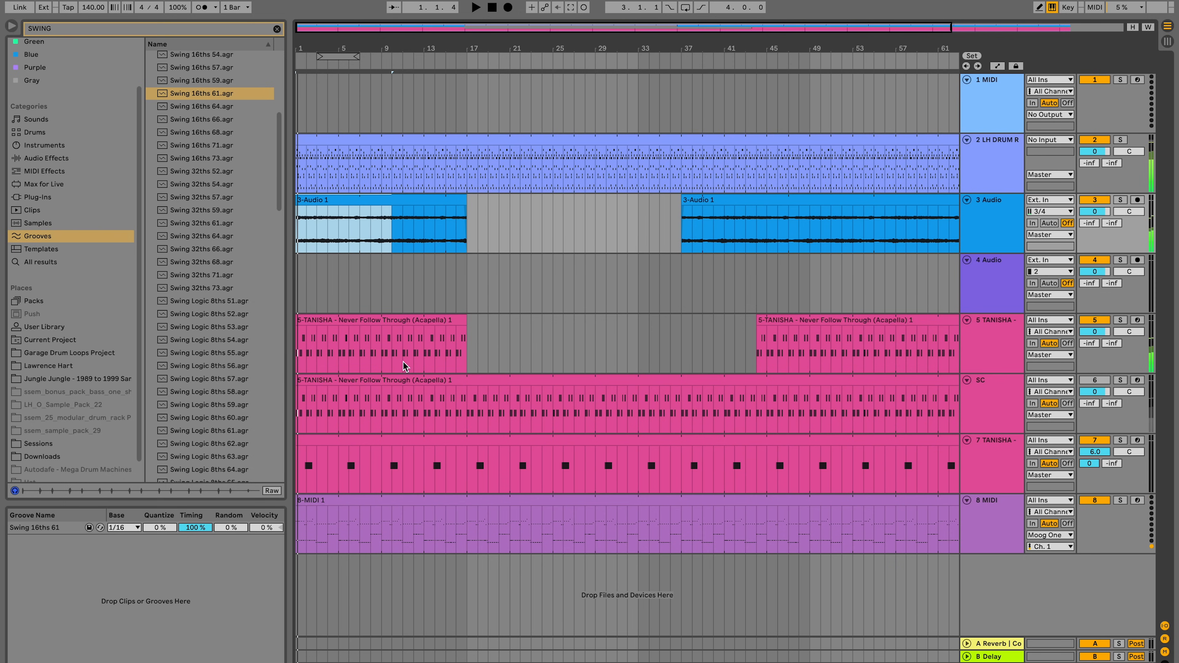
left_click_drag(466, 518, 250, 521)
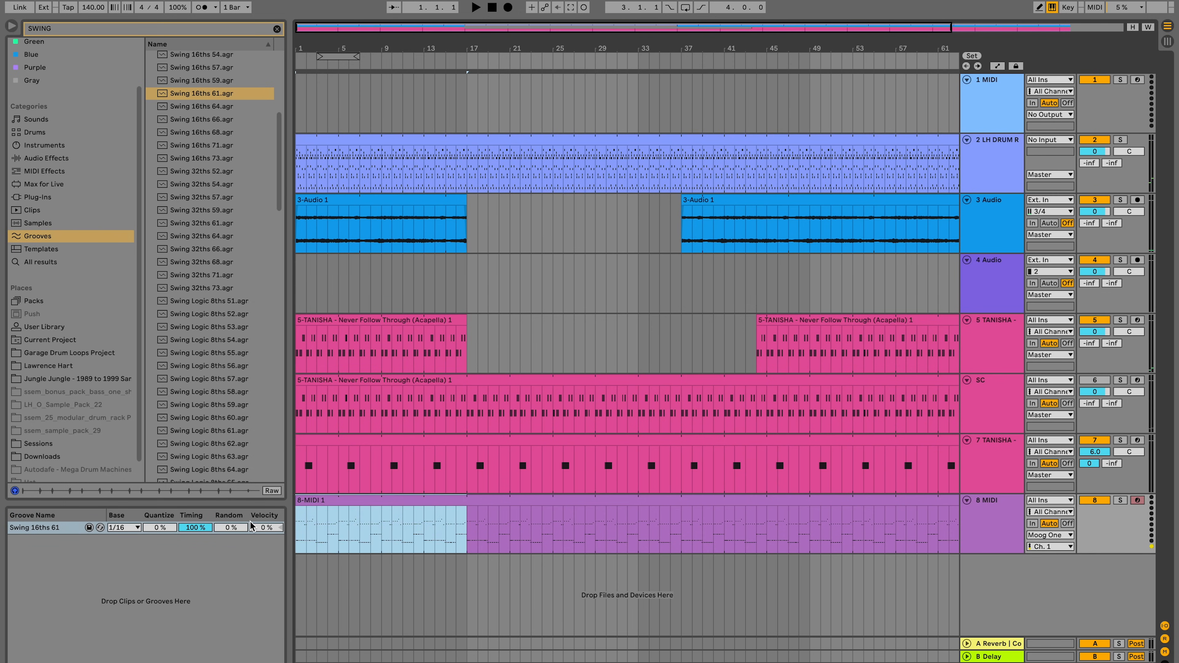
key("Delete")
key("space")
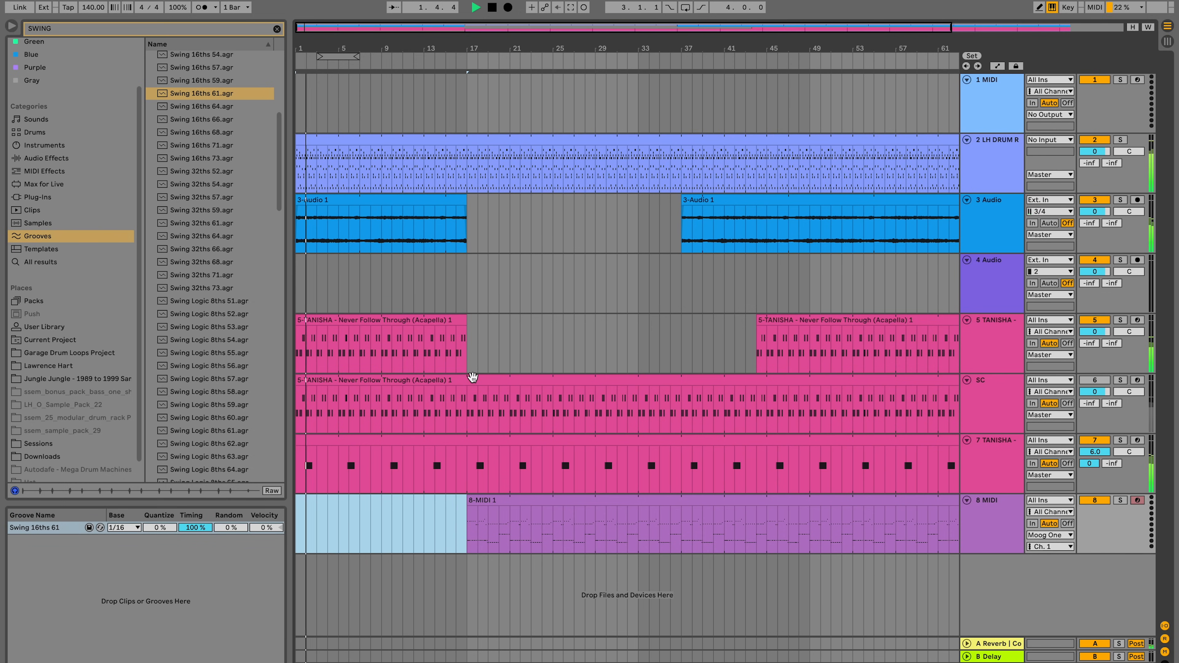
Step: Add an Auto Filter to the LH DRUM R track and lower its cutoff frequency to 2.29 kHz
double_click(960, 167)
left_click(162, 28)
type("AUT")
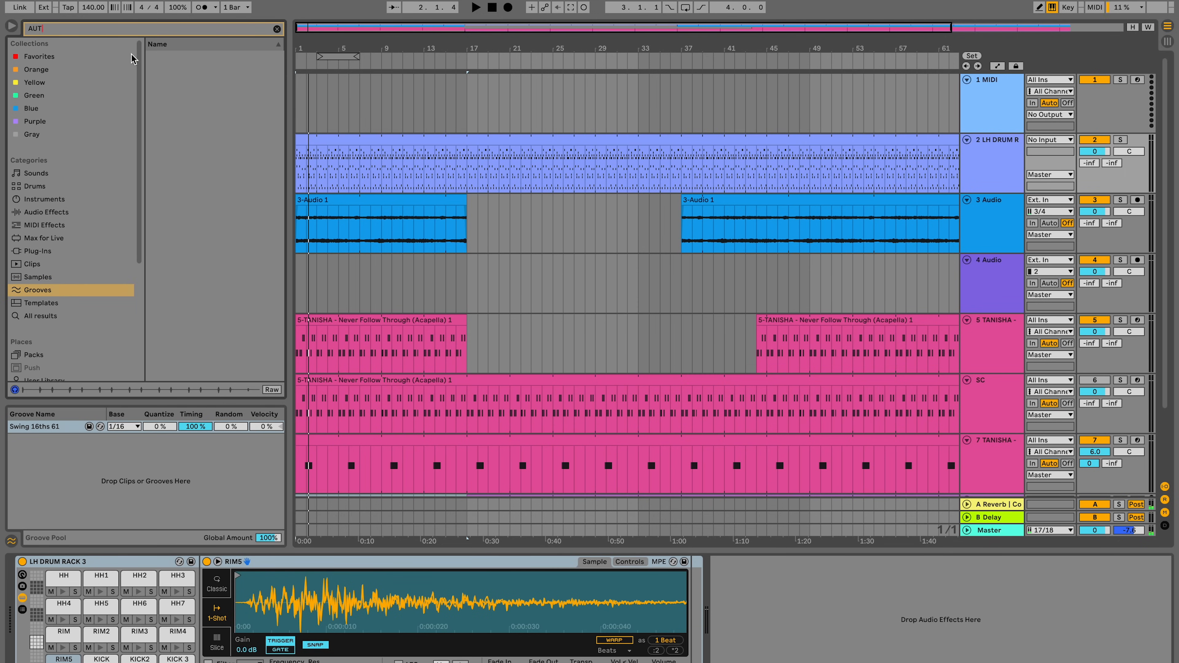
left_click(30, 213)
double_click(163, 70)
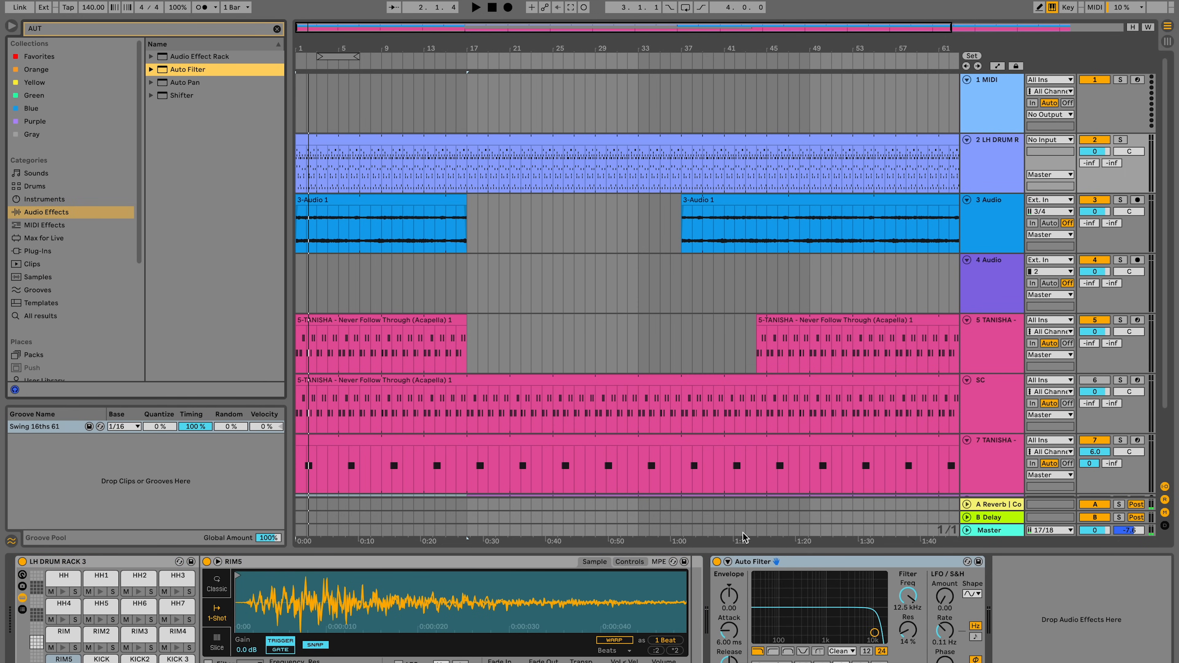
left_click_drag(905, 598, 905, 581)
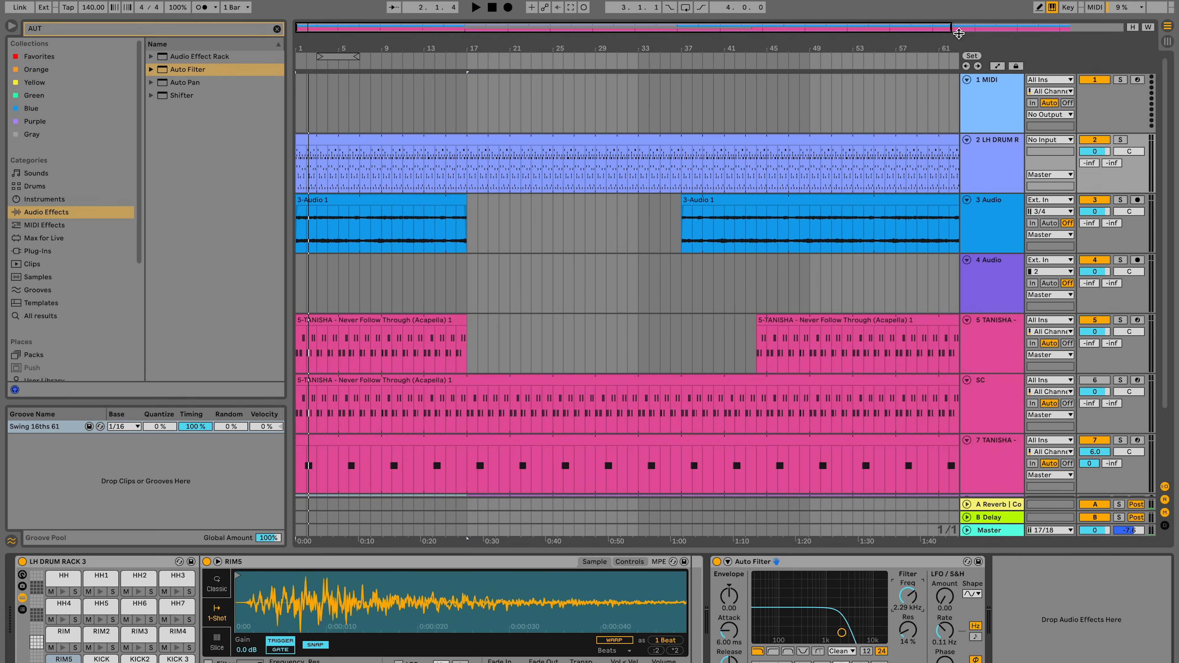
Step: Automate the drum Auto Filter's frequency to rise from 26.0 Hz at bar 1, then jump to 19.9 kHz just before bar 17
key("a")
left_click_drag(467, 160, 420, 176)
left_click_drag(297, 167, 299, 189)
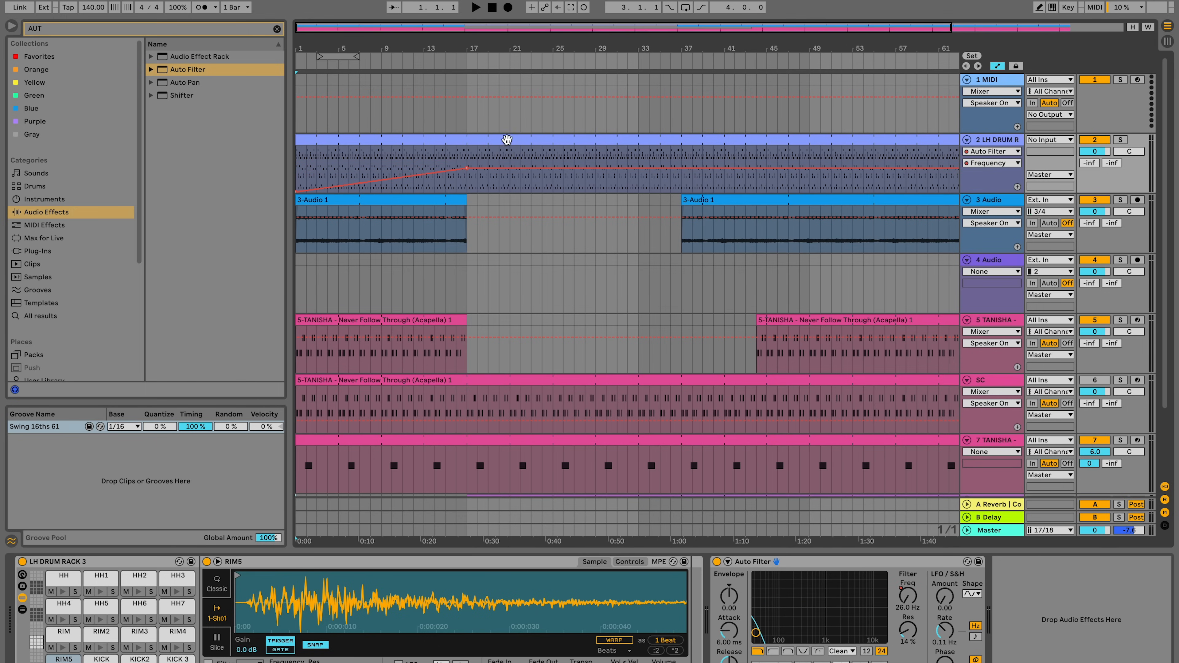
left_click_drag(478, 160, 478, 147)
left_click_drag(465, 58, 480, 167)
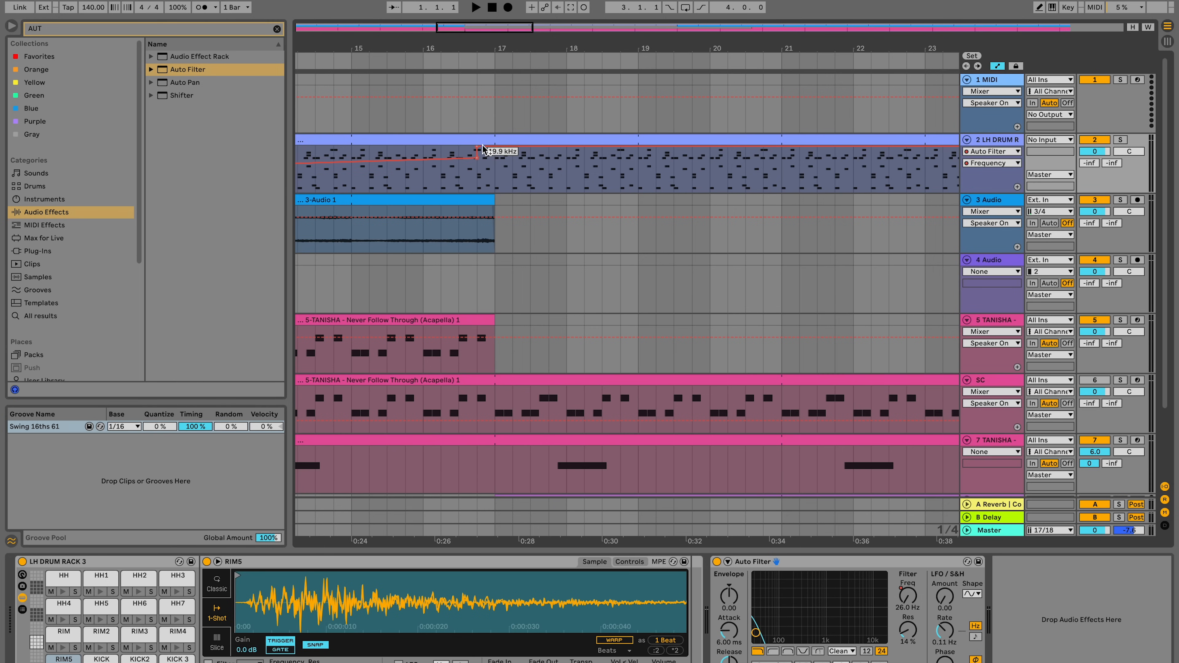
left_click_drag(473, 36, 460, 39)
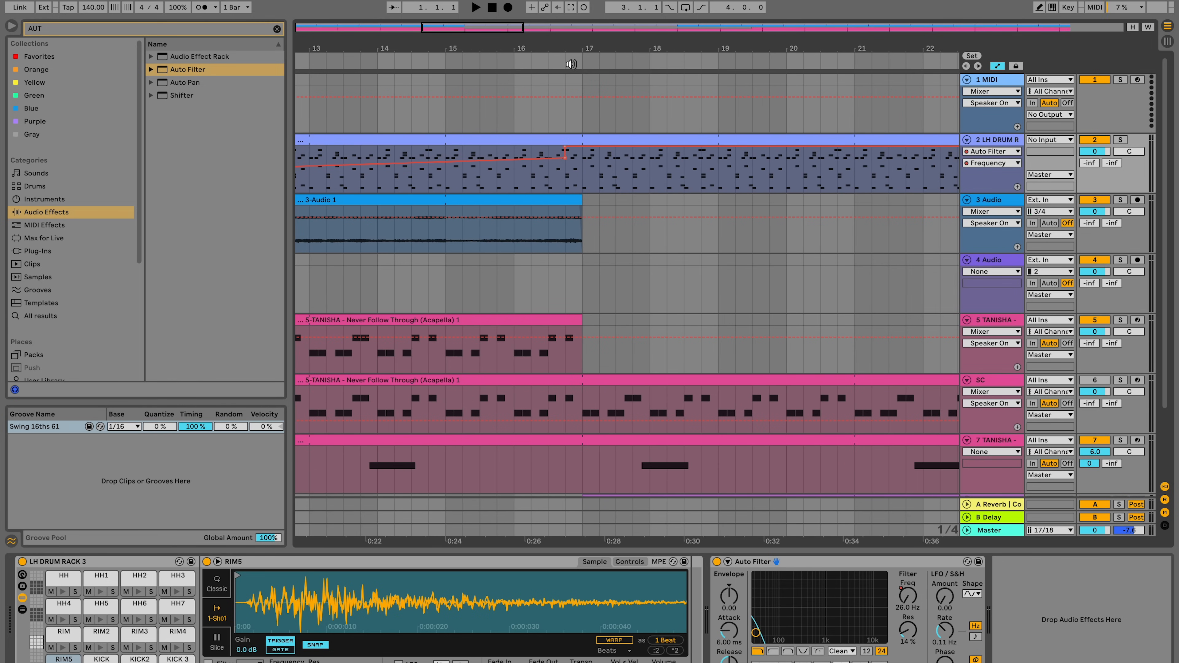
left_click_drag(576, 46, 468, 45)
key("a")
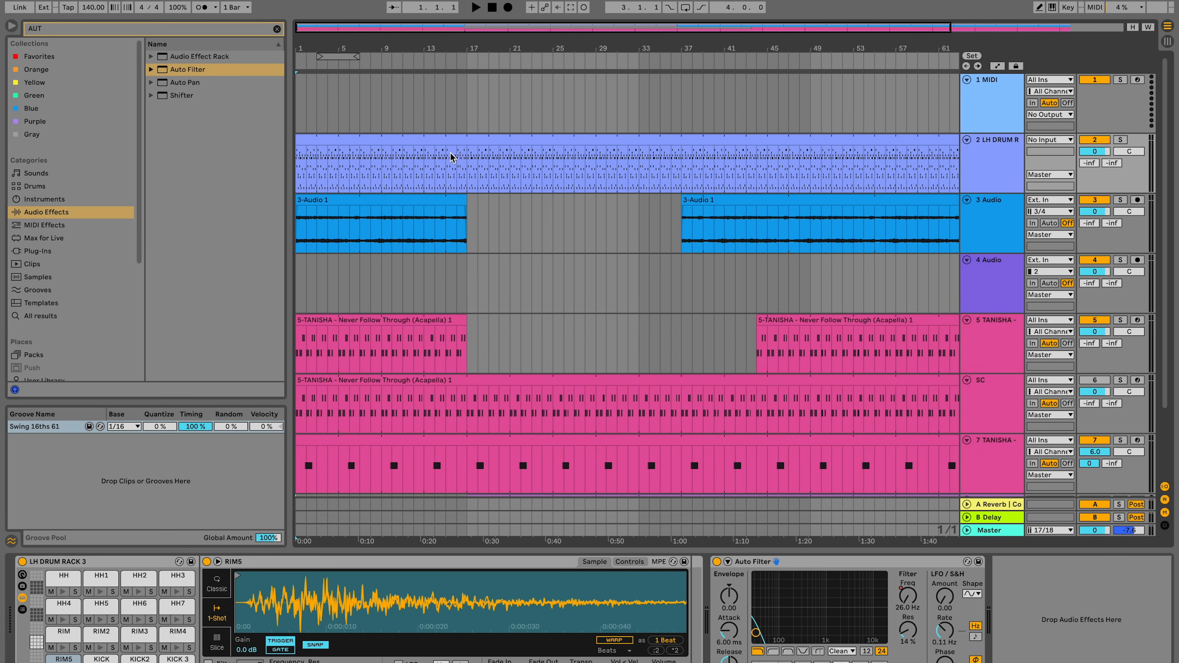
Step: Add a second Auto Filter to the drum track as a high-pass at 278 Hz with 0% resonance
left_click(374, 141)
double_click(186, 70)
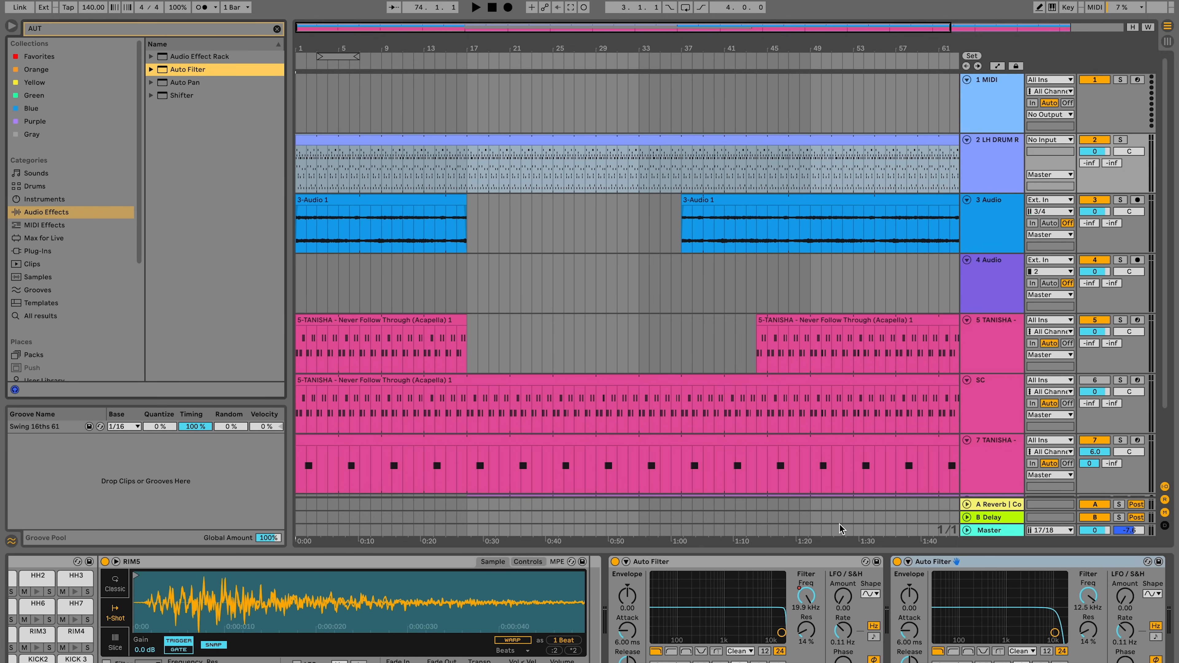
left_click(951, 651)
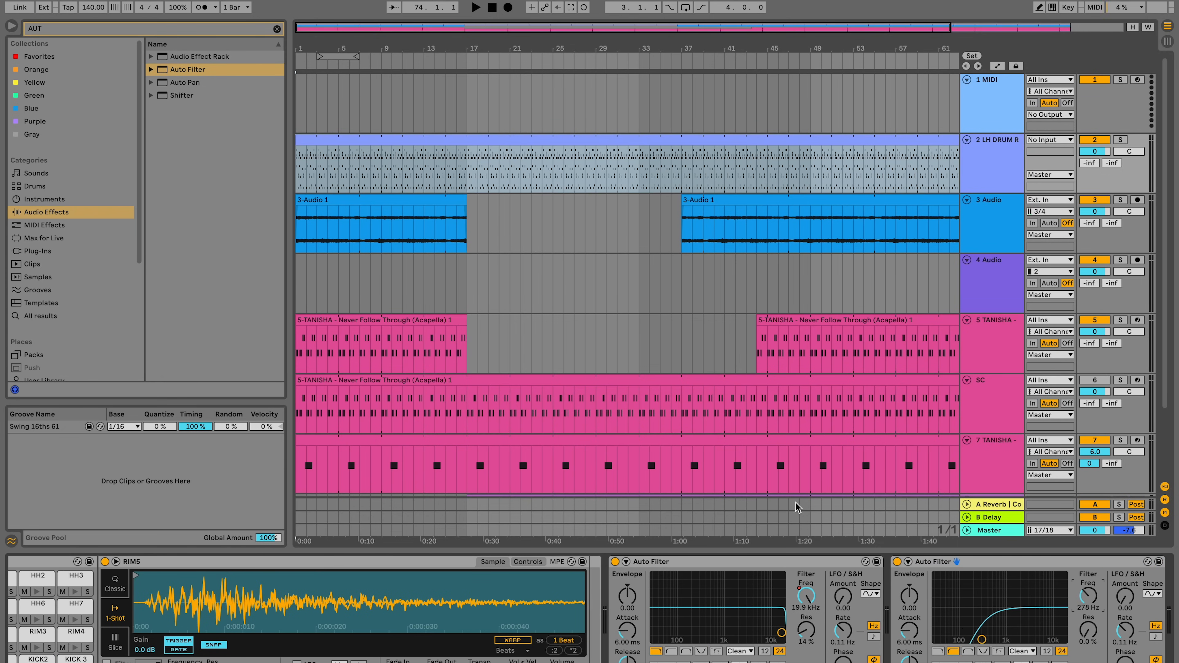
Step: Automate the second Auto Filter to be on until bar 17 and off from there, and play the arrangement
key("a")
left_click(467, 176)
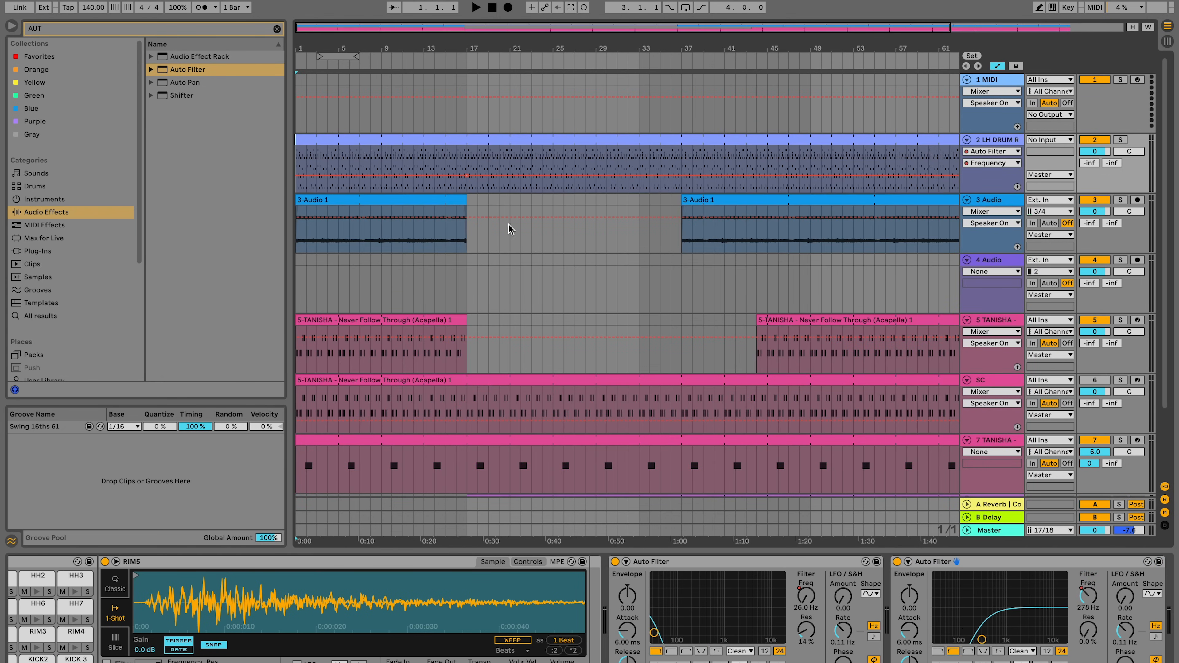
left_click(896, 562)
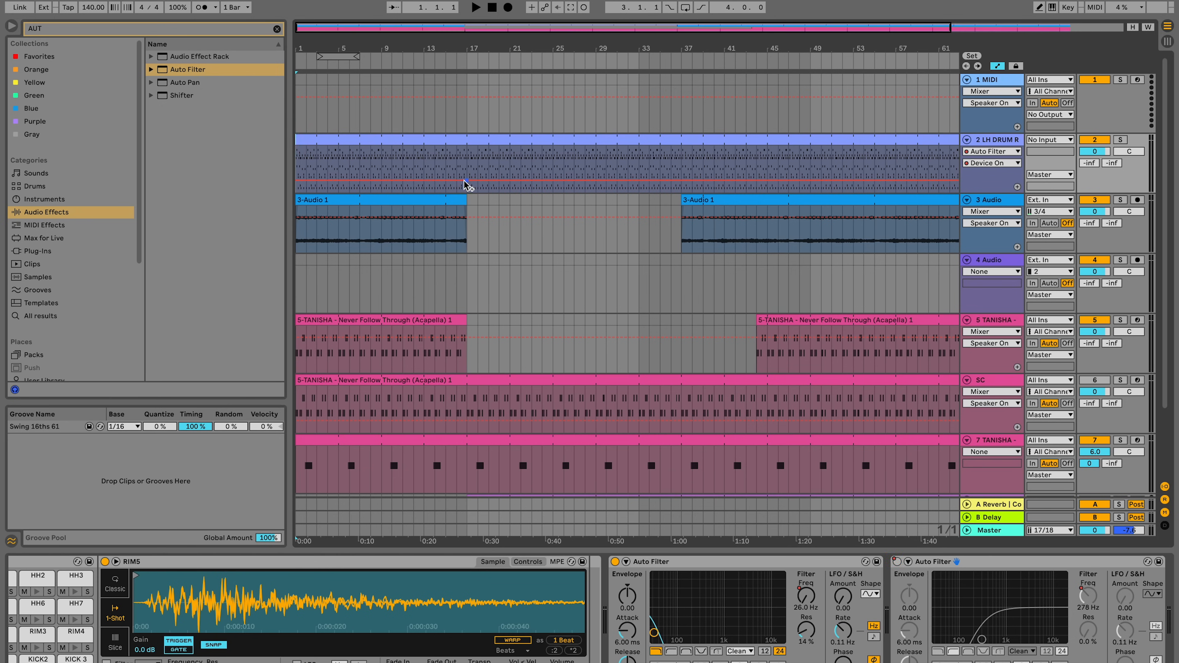
left_click_drag(456, 182, 460, 157)
key("a")
key("space")
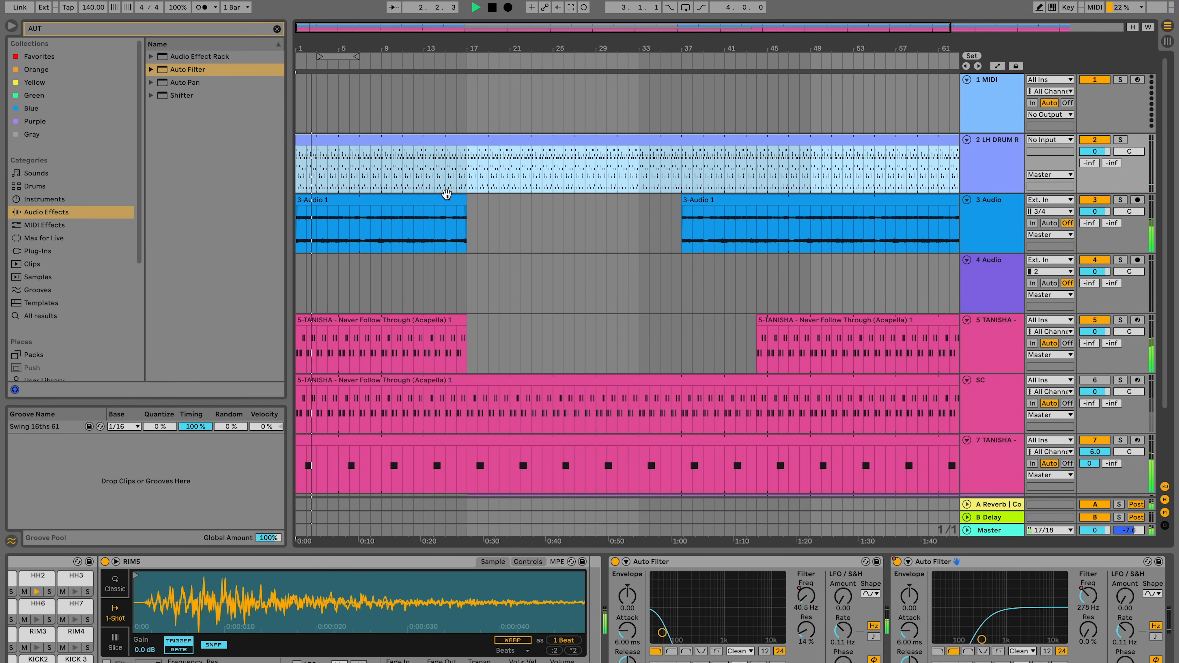
Step: Automate the 5 TANISHA track's A-Reverb send to climb from -inf dB up to its peak at bar 17
scroll(484, 281, "down", 3)
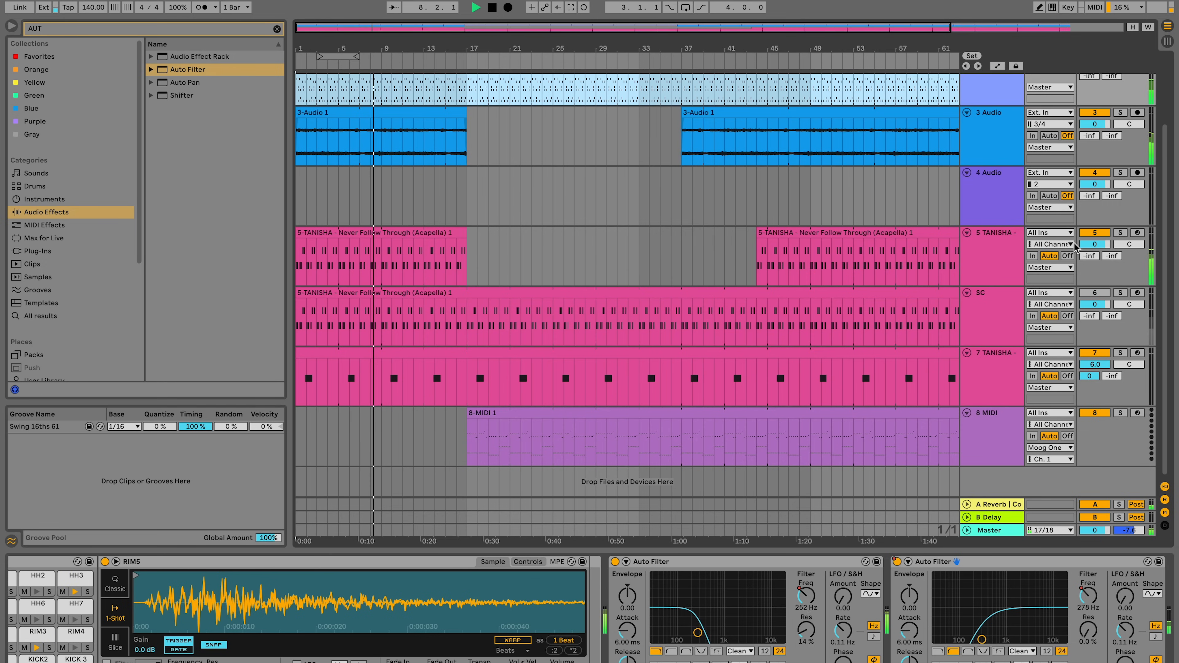
key("a")
left_click(376, 284)
left_click_drag(424, 284, 456, 240)
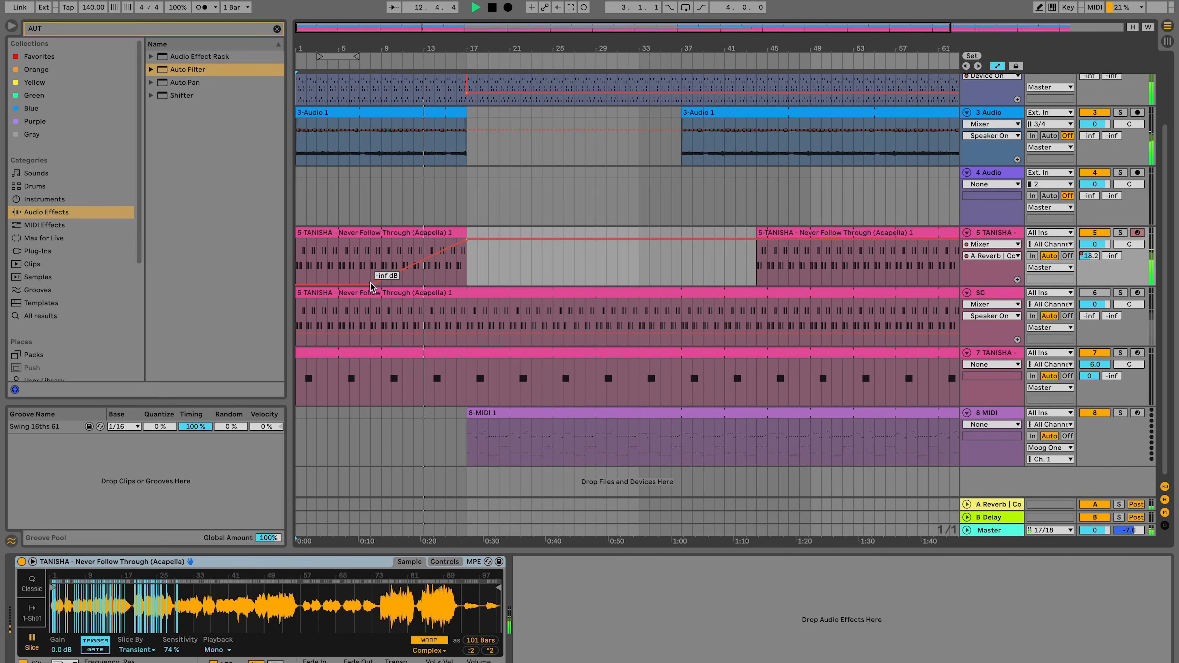
key("a")
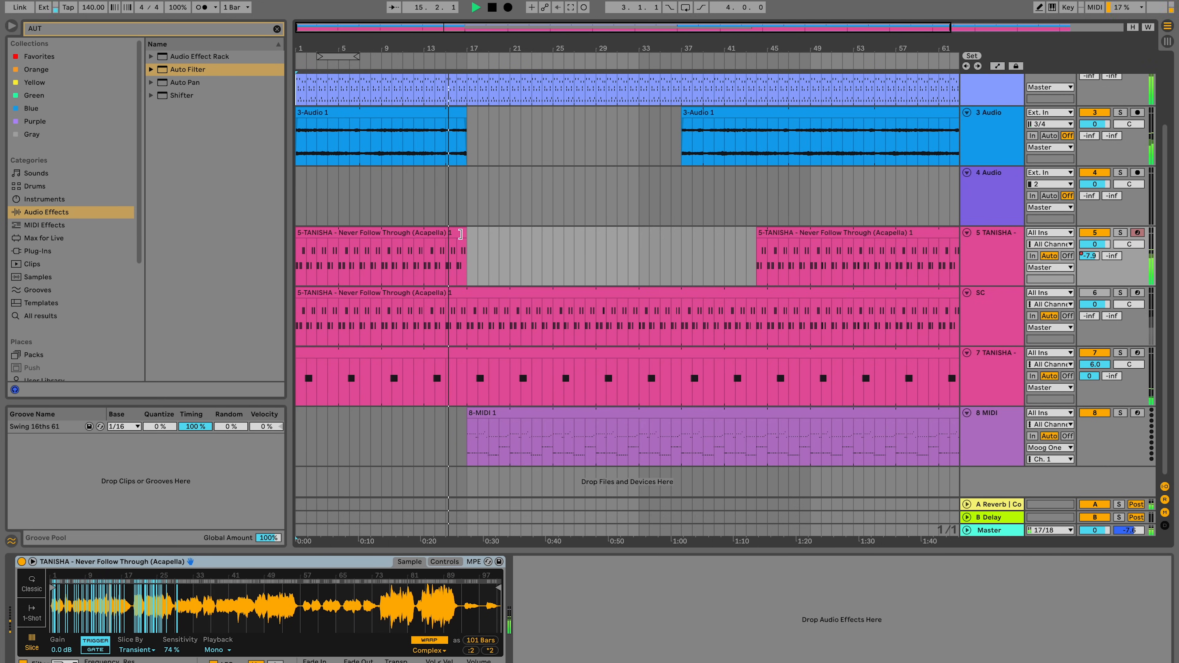
Step: Set the new audio track 9's external input to 15/16 and rename the track MOOG
left_click_drag(468, 51, 464, 46)
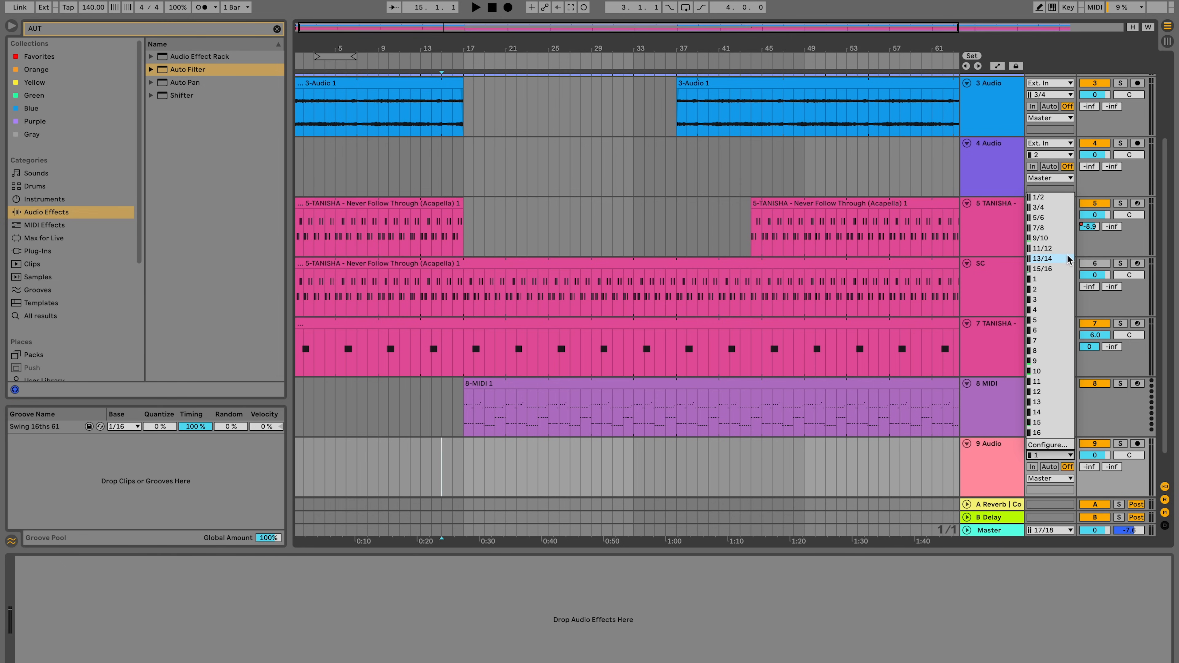
left_click(1053, 269)
left_click(991, 459)
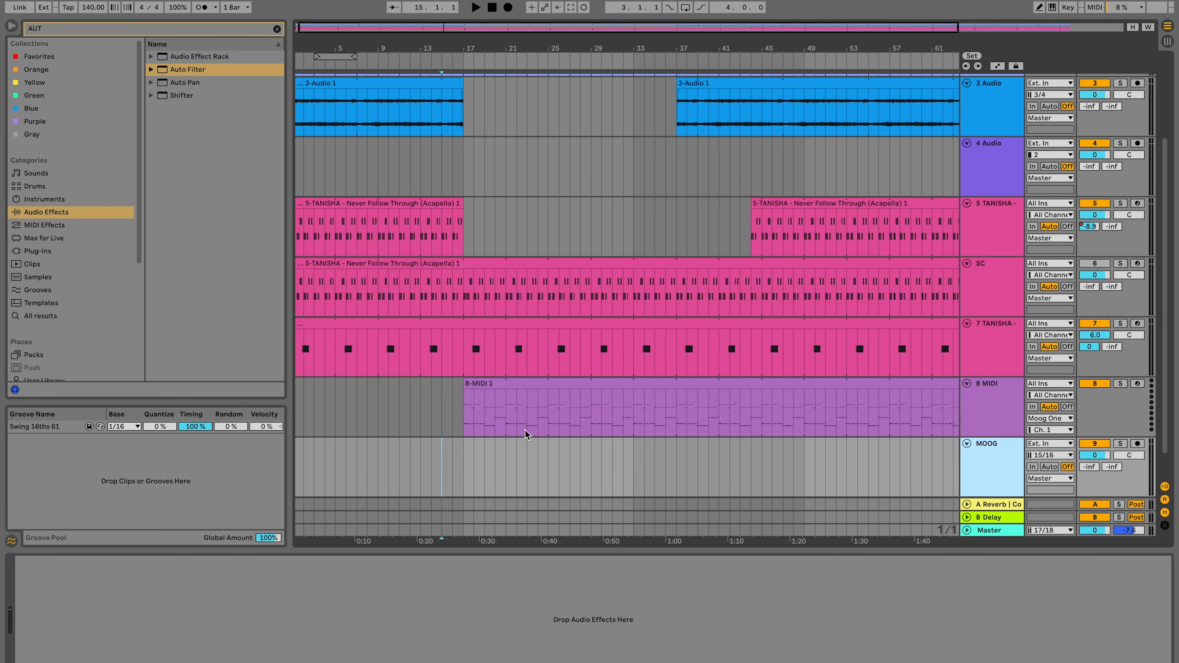
Step: Arm the MOOG track and start recording the synth from bar 13
left_click(441, 417)
left_click(1136, 443)
left_click(421, 413)
key("F9")
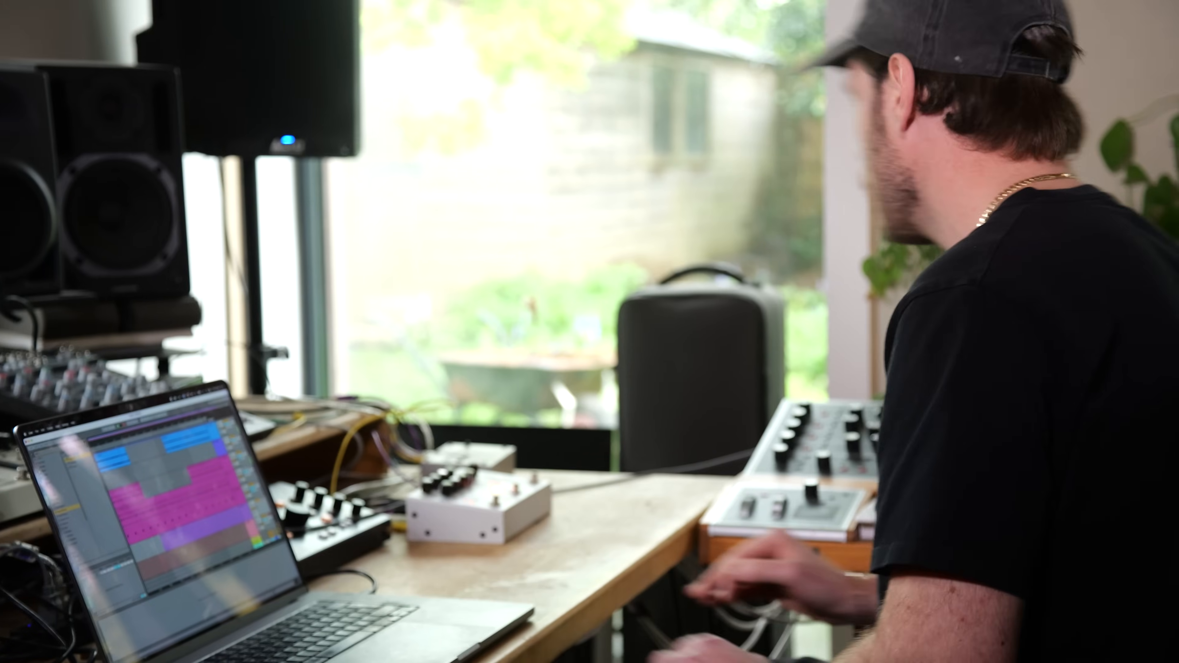
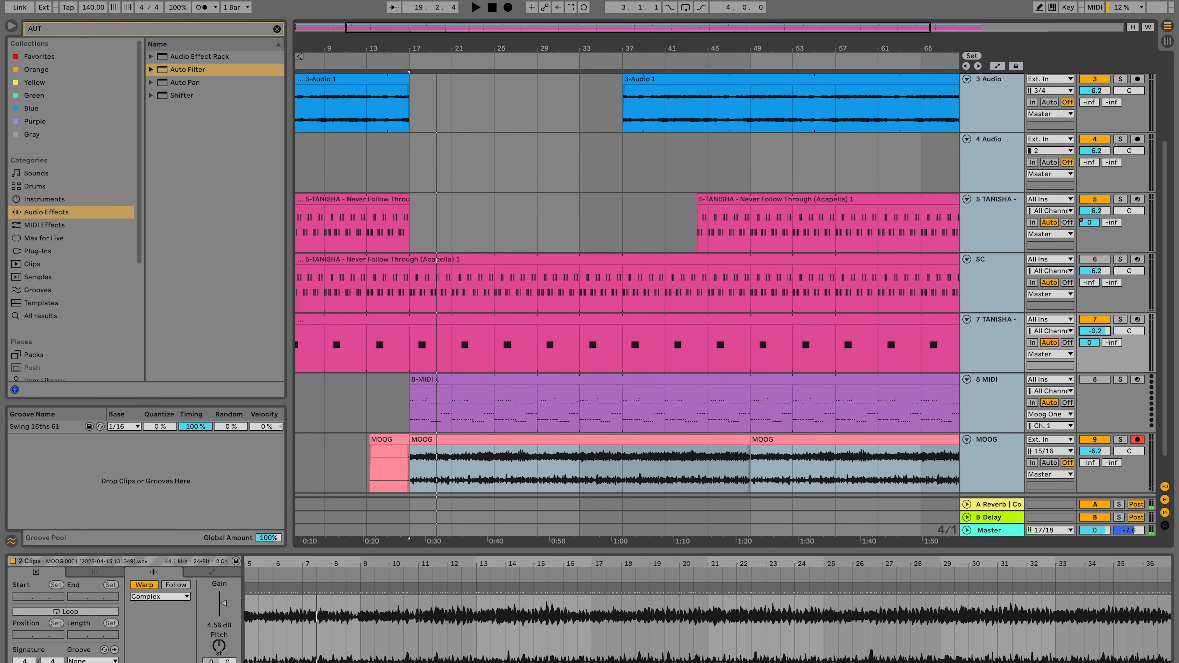
Step: Play the arrangement from bar 17 and set the MOOG track's volume to -2.2 dB
key("space")
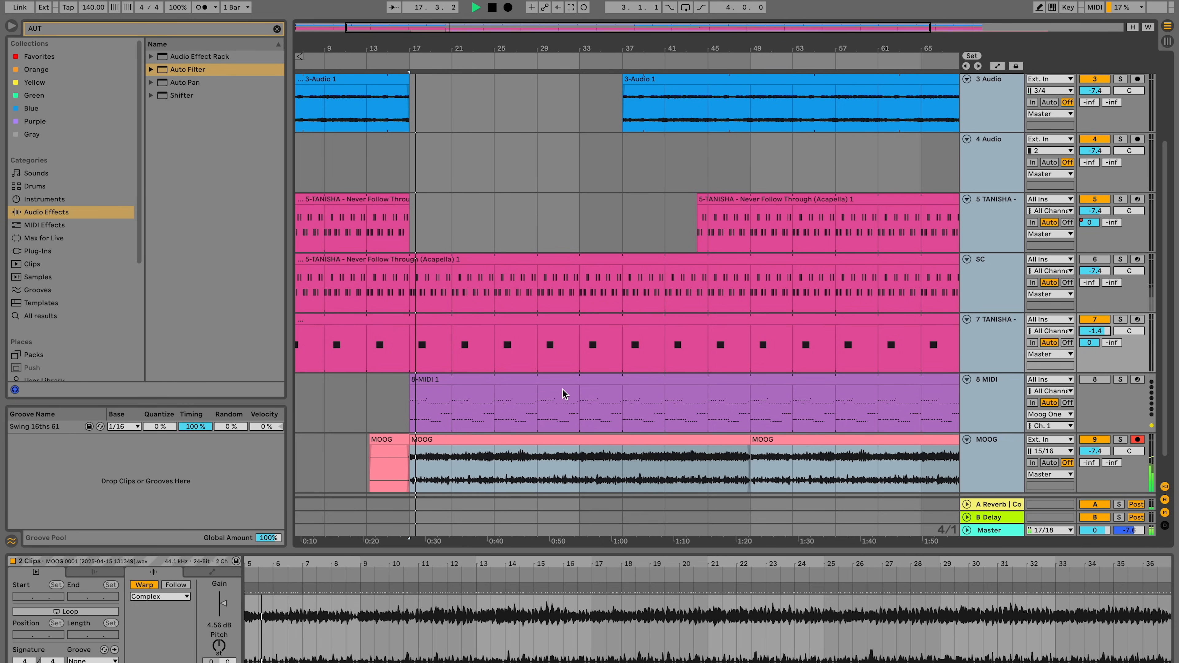
left_click(538, 439)
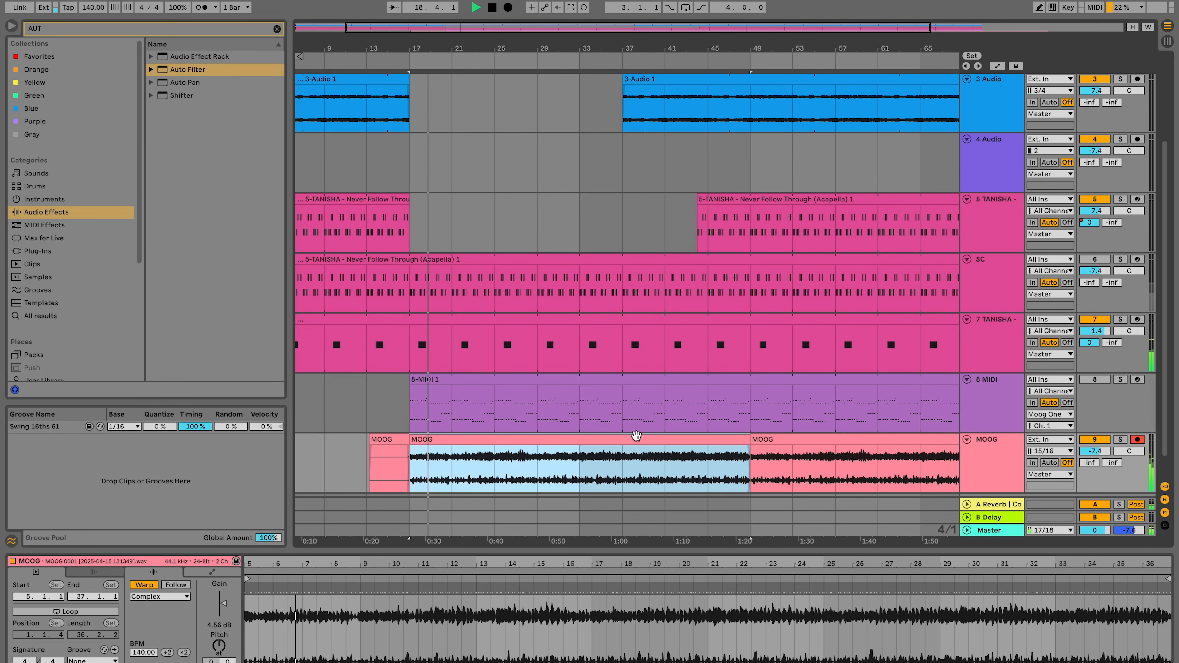
left_click(992, 469)
left_click(1095, 451)
left_click_drag(1095, 452, 1095, 441)
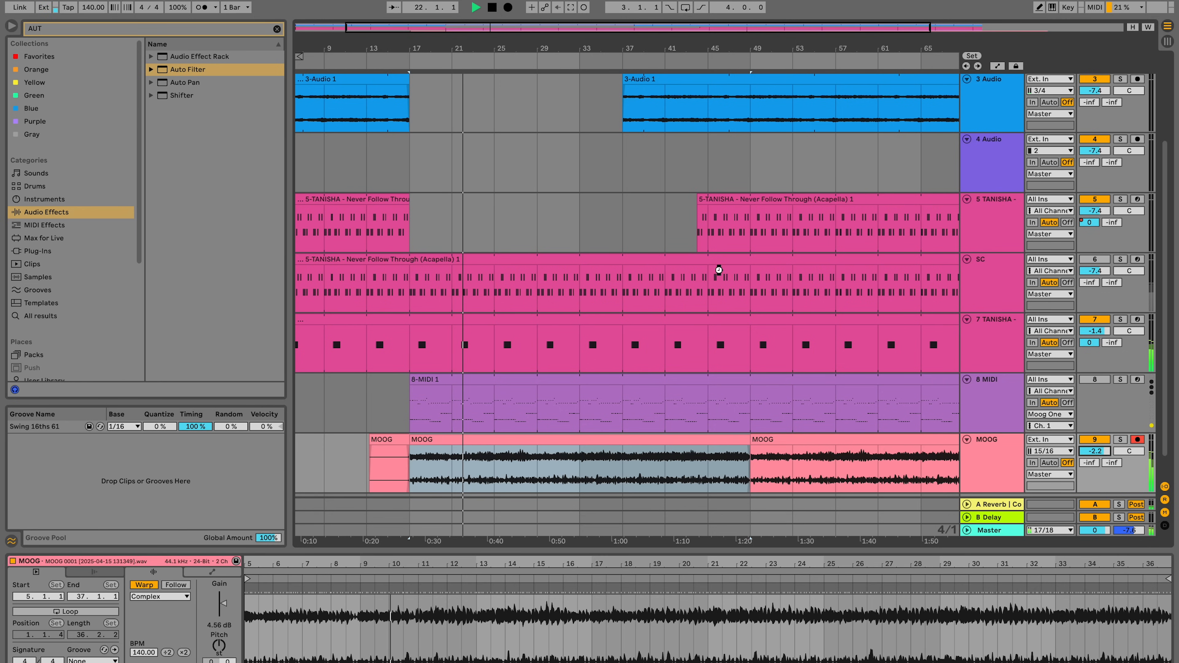
Step: Extend the second 5 TANISHA clip's start back to bar 33 and trim the second 3-Audio 1 clip to start at bar 49
left_click(701, 203)
left_click_drag(701, 203, 589, 215)
left_click_drag(625, 80, 654, 47)
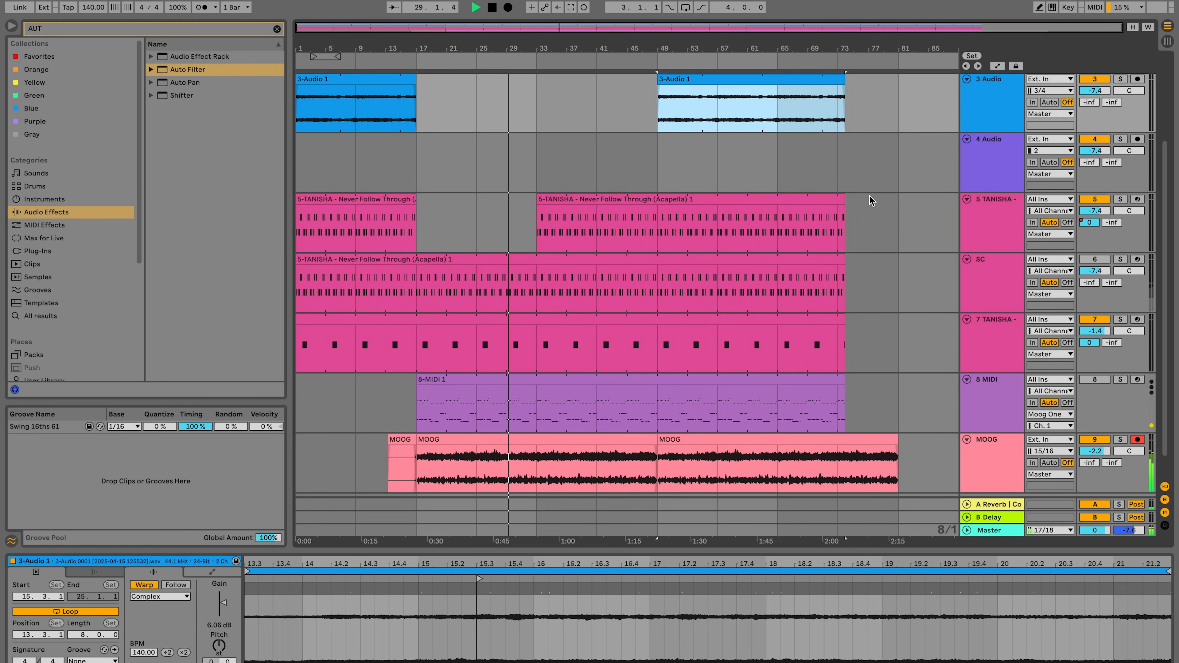
Step: Trim the 7 TANISHA clip to end at bar 73 and the LH DRUM R clip to end at bar 49
left_click_drag(839, 320, 834, 320)
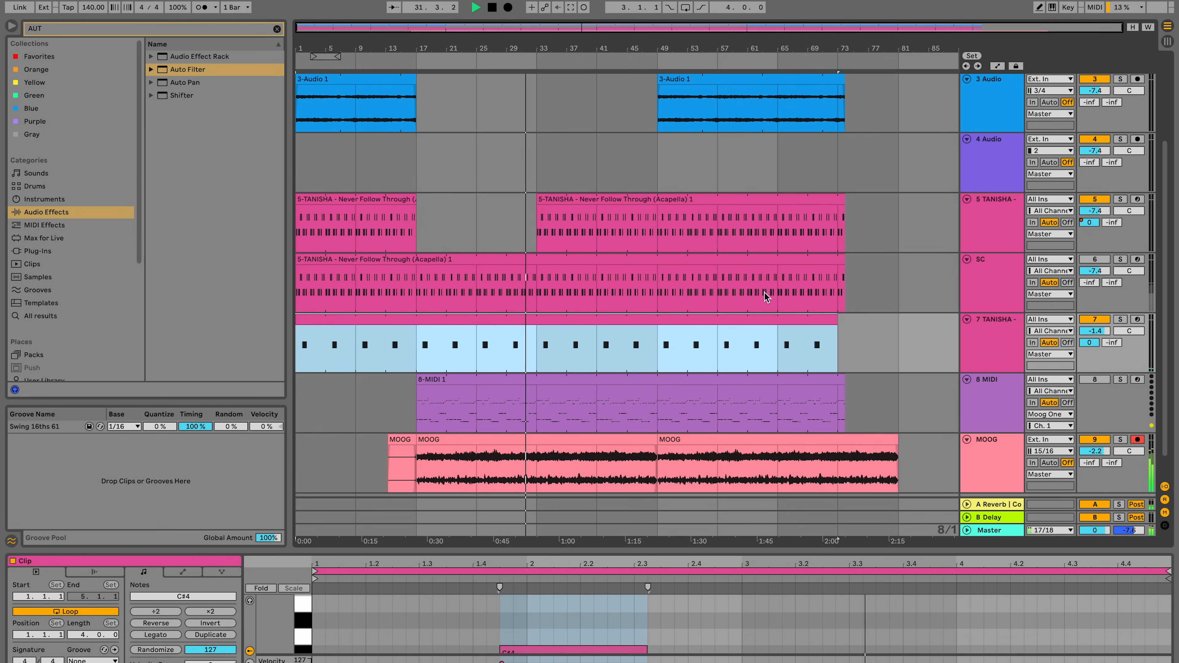
scroll(764, 291, "up", 3)
left_click_drag(839, 137, 656, 137)
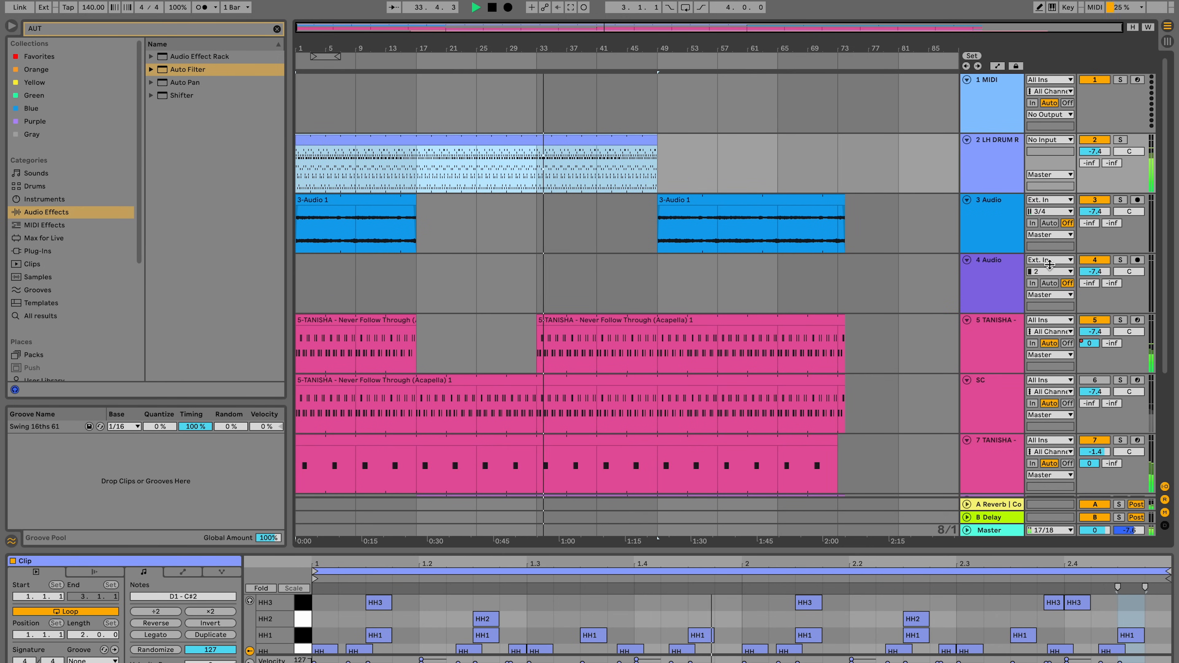
Step: Set the 5 TANISHA track's volume to -4.9 dB
left_click(1094, 331)
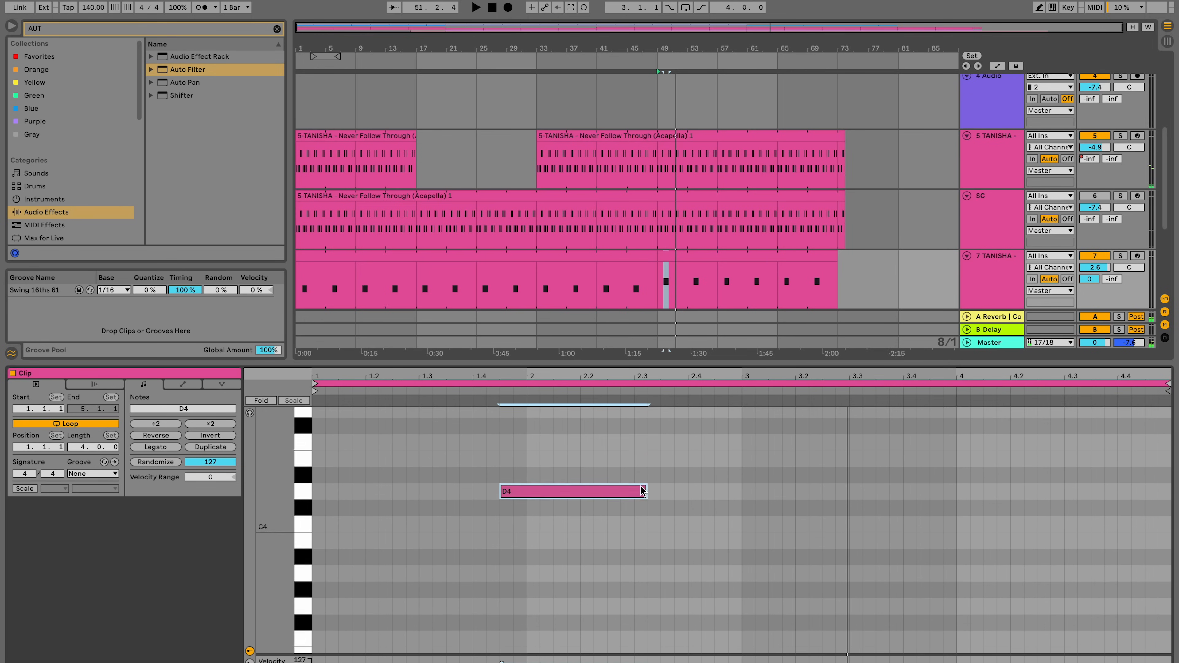
Step: Above the D4 note in the 7 TANISHA clip at bar 49, add an F4 note starting at 2.2.3 and a short G4 note at 2.3.3
key("Down")
key("Down")
key("Down")
double_click(640, 487)
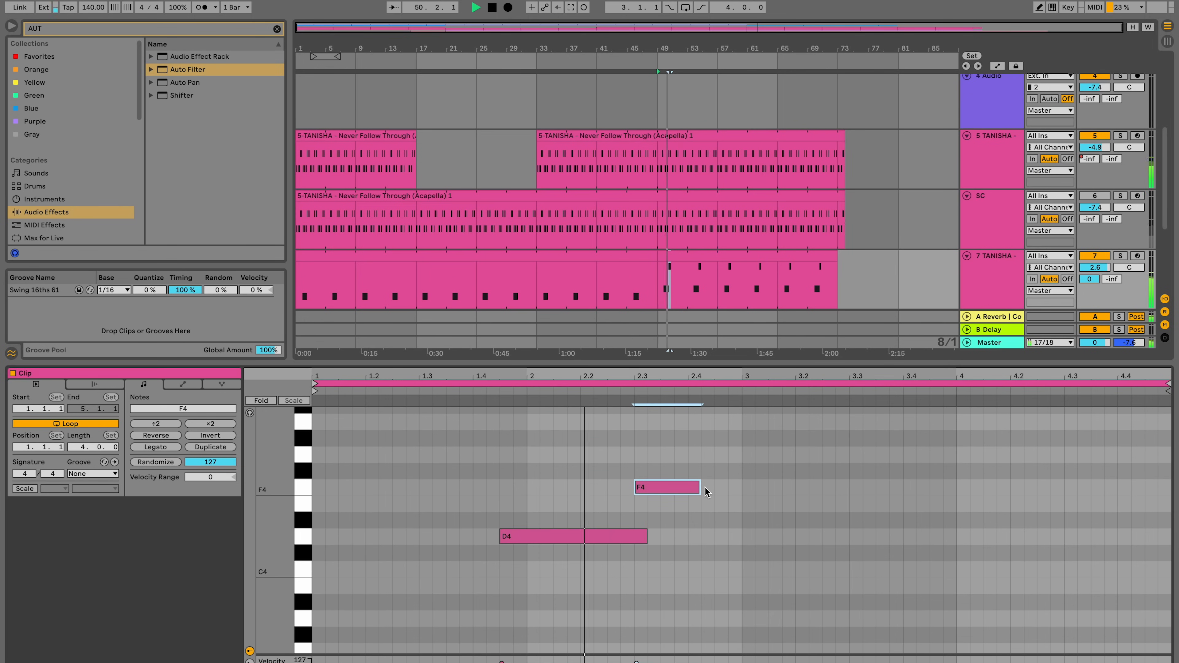
left_click_drag(686, 491, 662, 496)
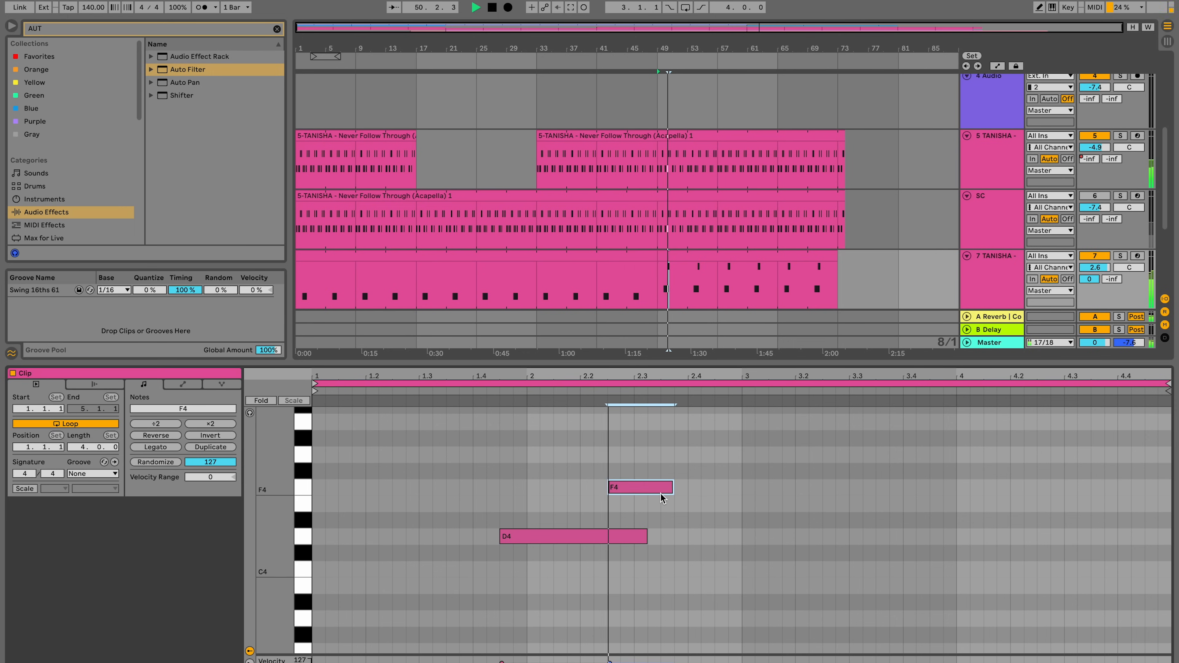
double_click(667, 454)
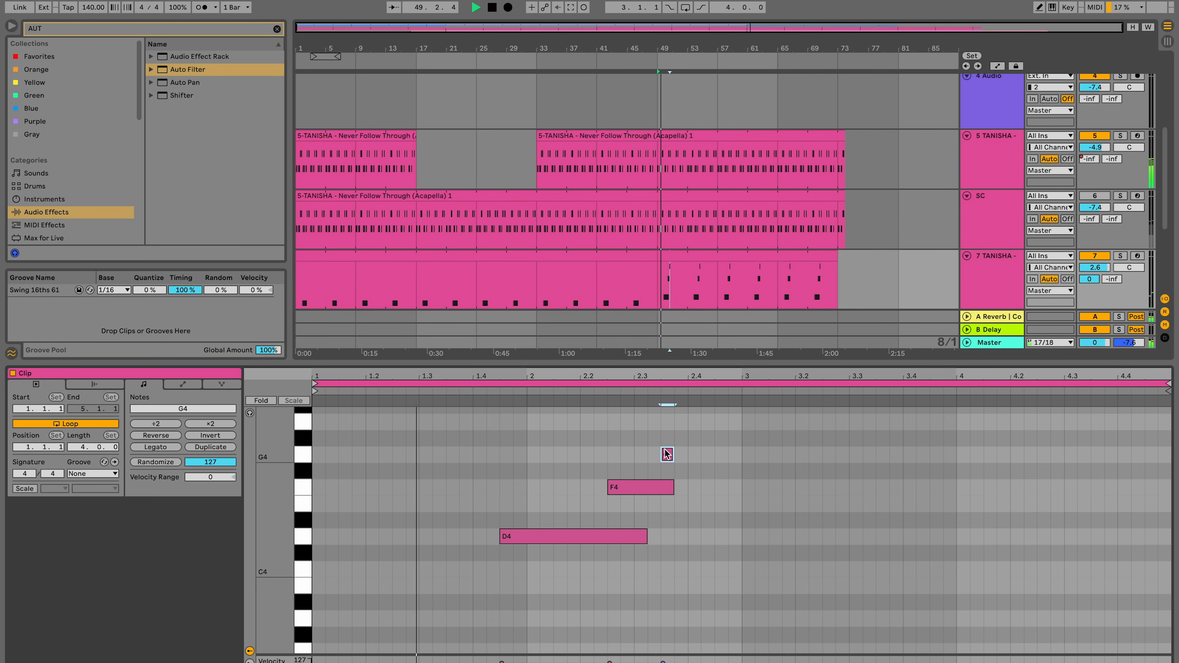
Step: Lengthen the short G4 note in the 7 TANISHA clip to end at 2.4.4 and raise it to G#4
left_click_drag(674, 454, 728, 451)
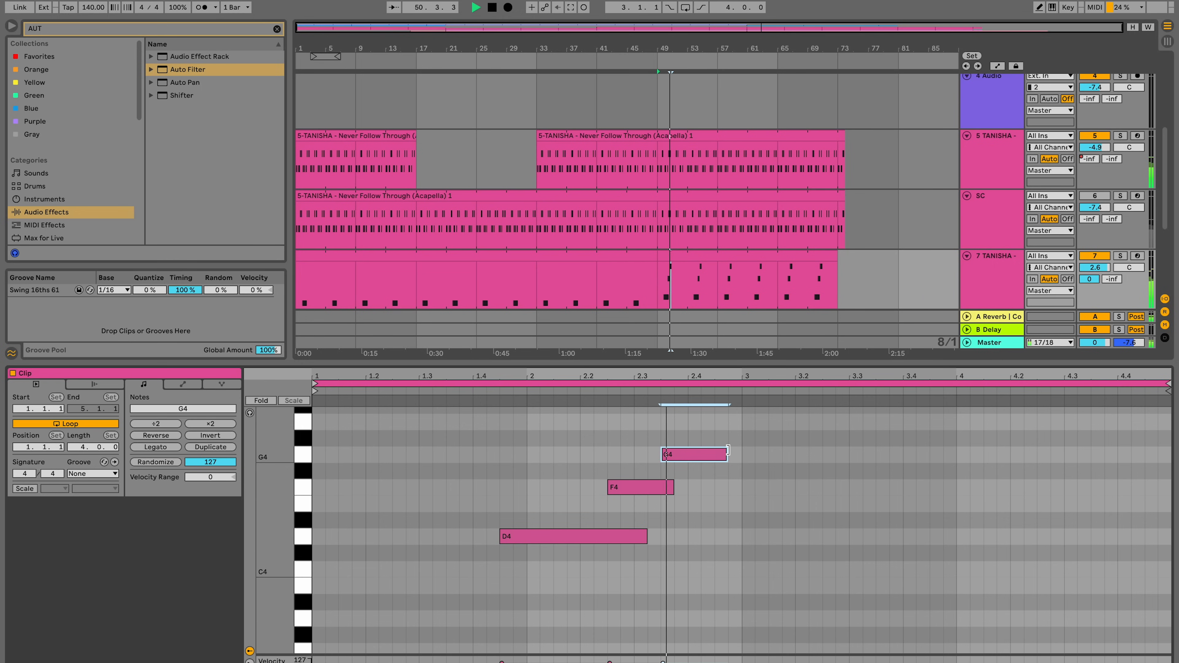
key("Up")
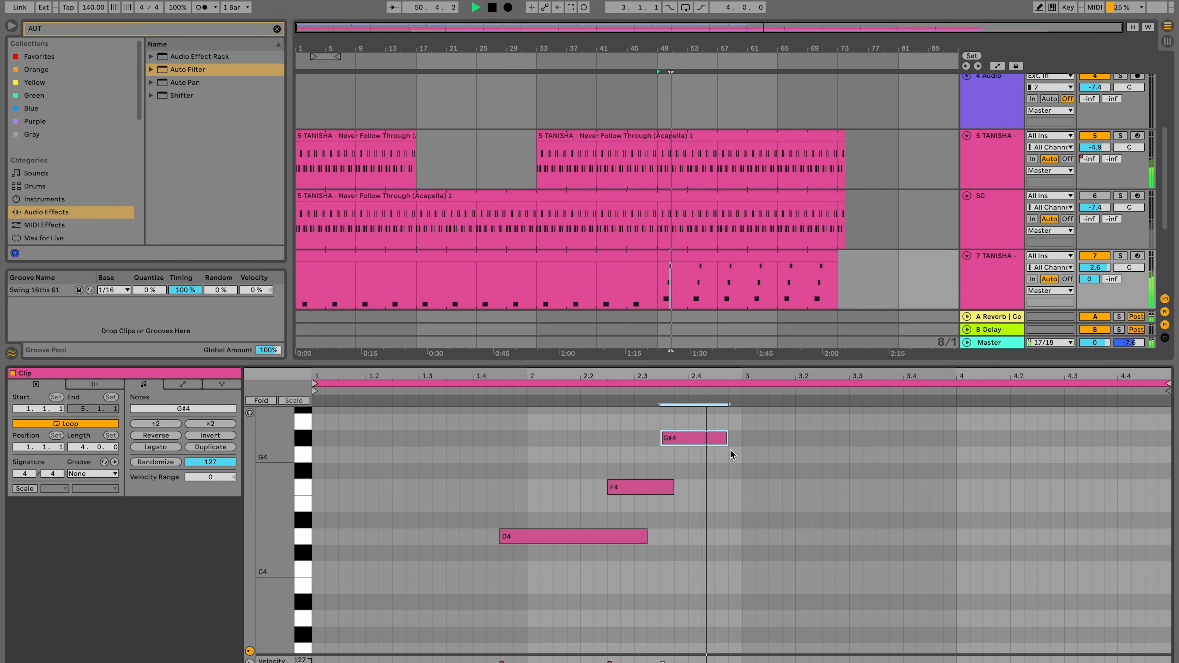
left_click_drag(719, 442, 714, 442)
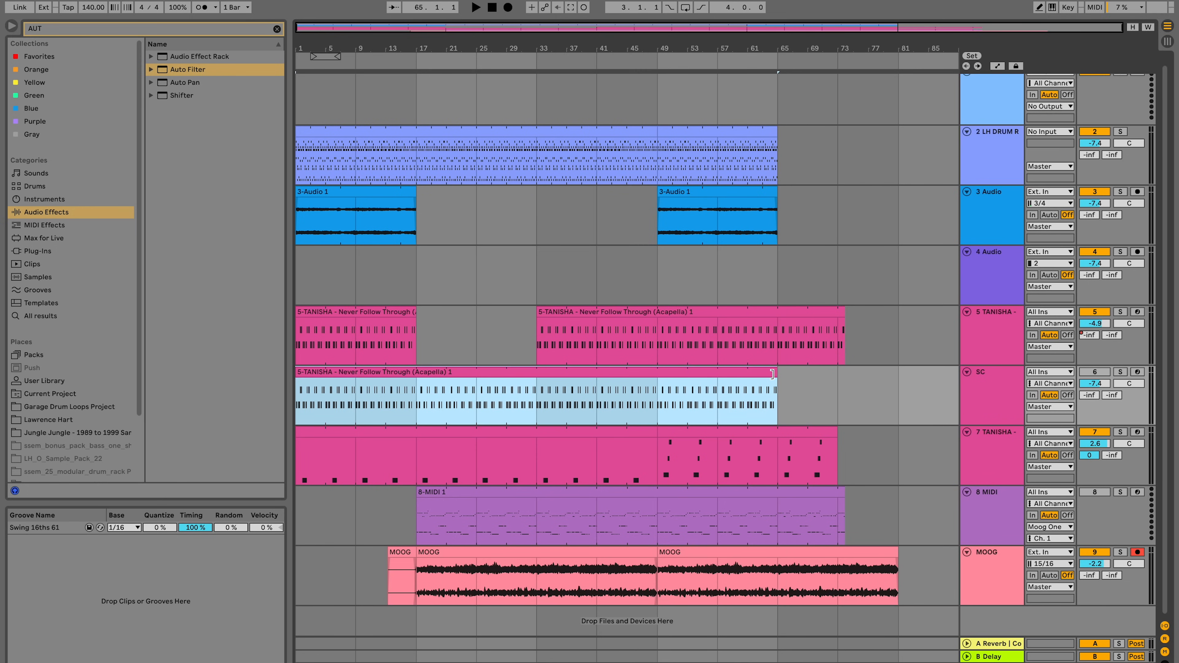
Step: Extend the SC track's clip to end at bar 105 and trim the second 5 TANISHA clip to end at bar 65
left_click_drag(772, 374, 1056, 389)
left_click_drag(844, 324, 779, 328)
scroll(779, 324, "right", 1)
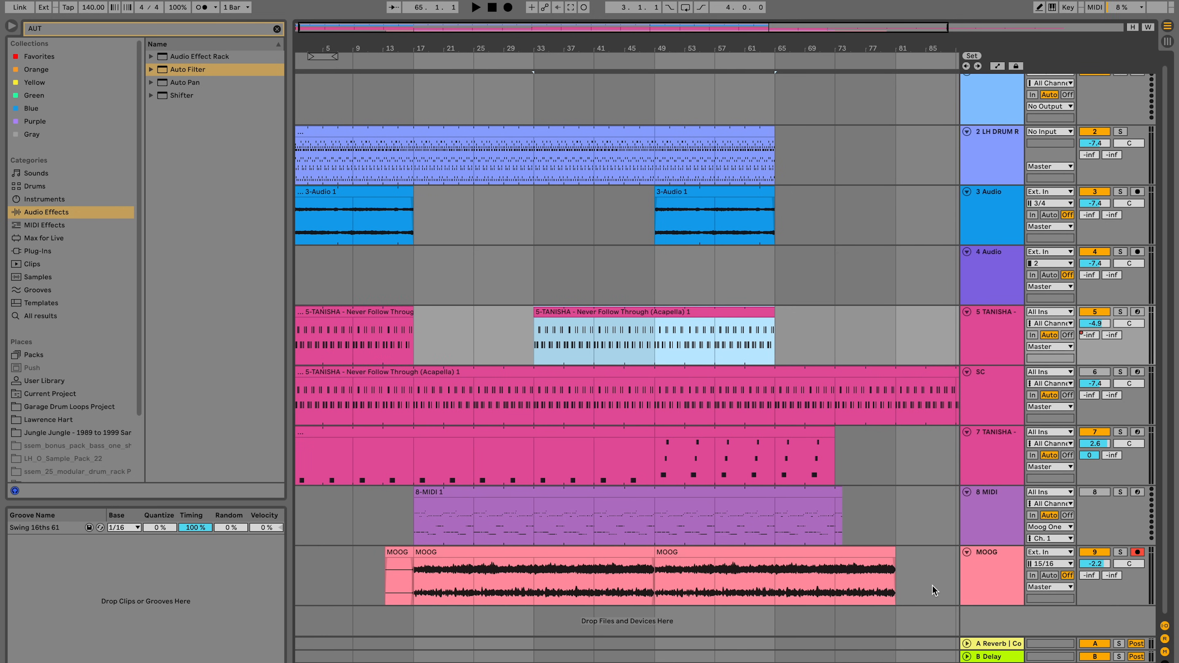
scroll(829, 560, "right", 6)
left_click(661, 493)
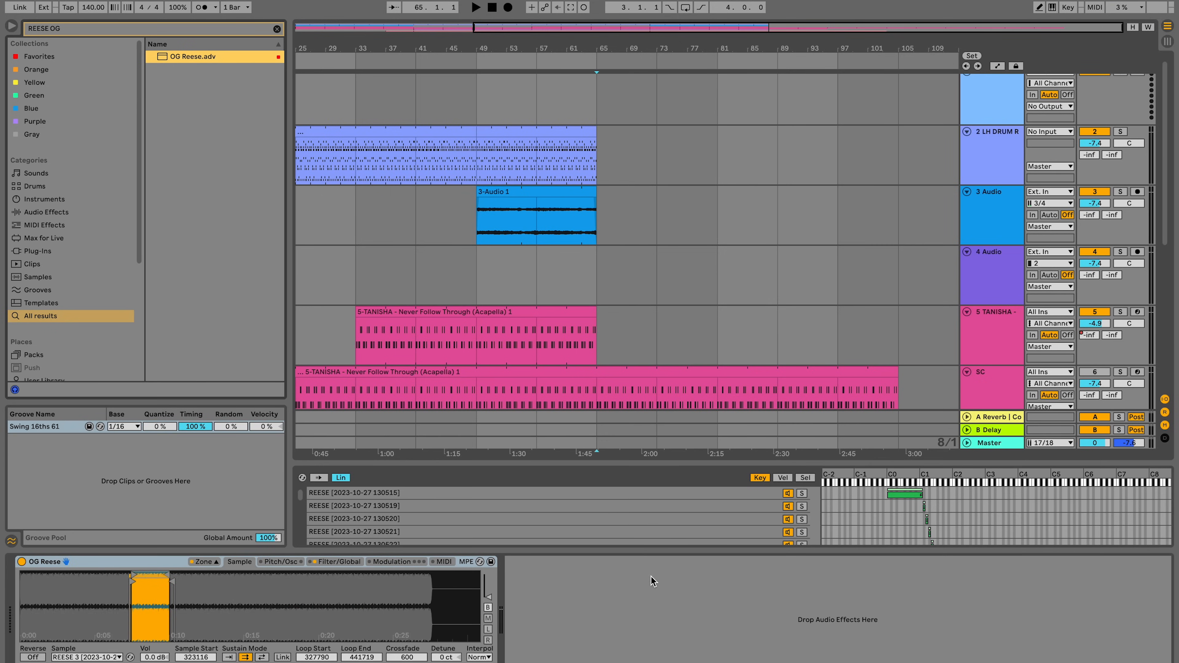
Step: Create an empty MIDI clip on the OG Reese track from bar 65 to bar 81
scroll(703, 365, "down", 10)
left_click(599, 288)
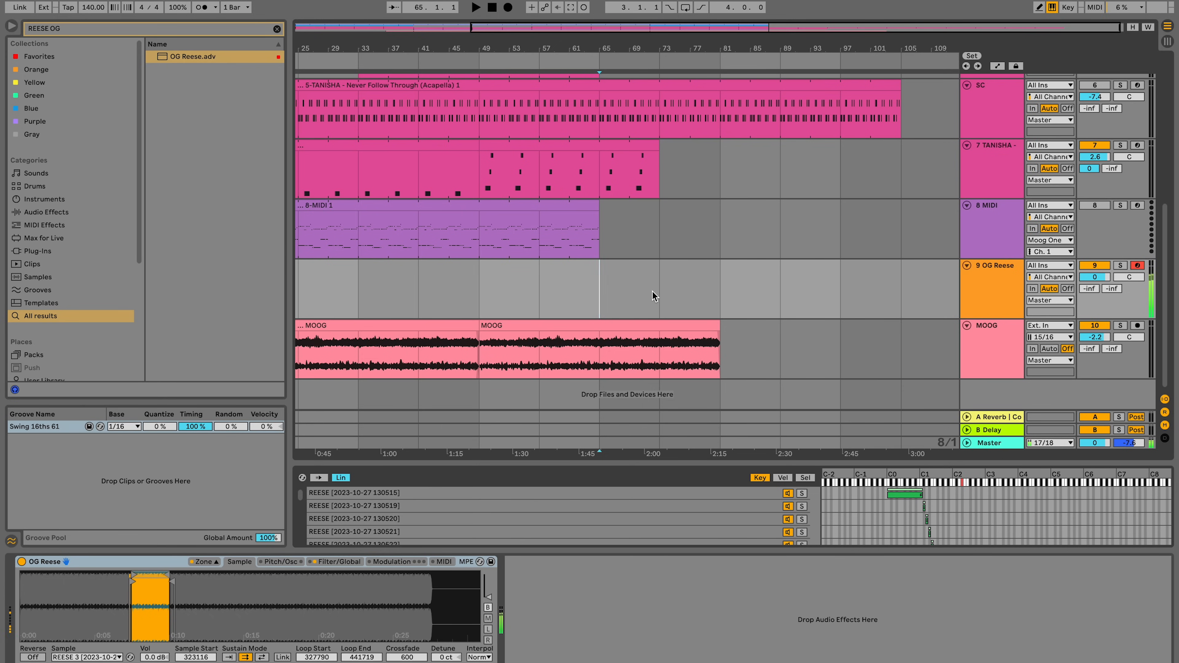
left_click_drag(598, 298, 732, 300)
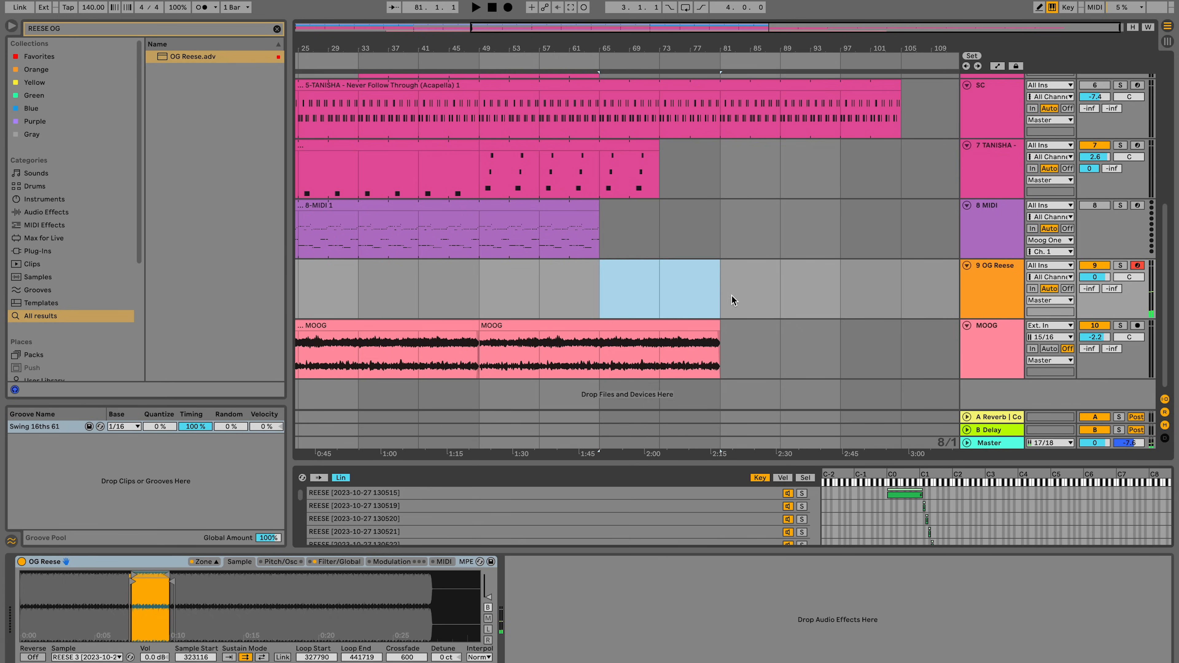
key("ctrl+shift+m")
scroll(354, 570, "down", 5)
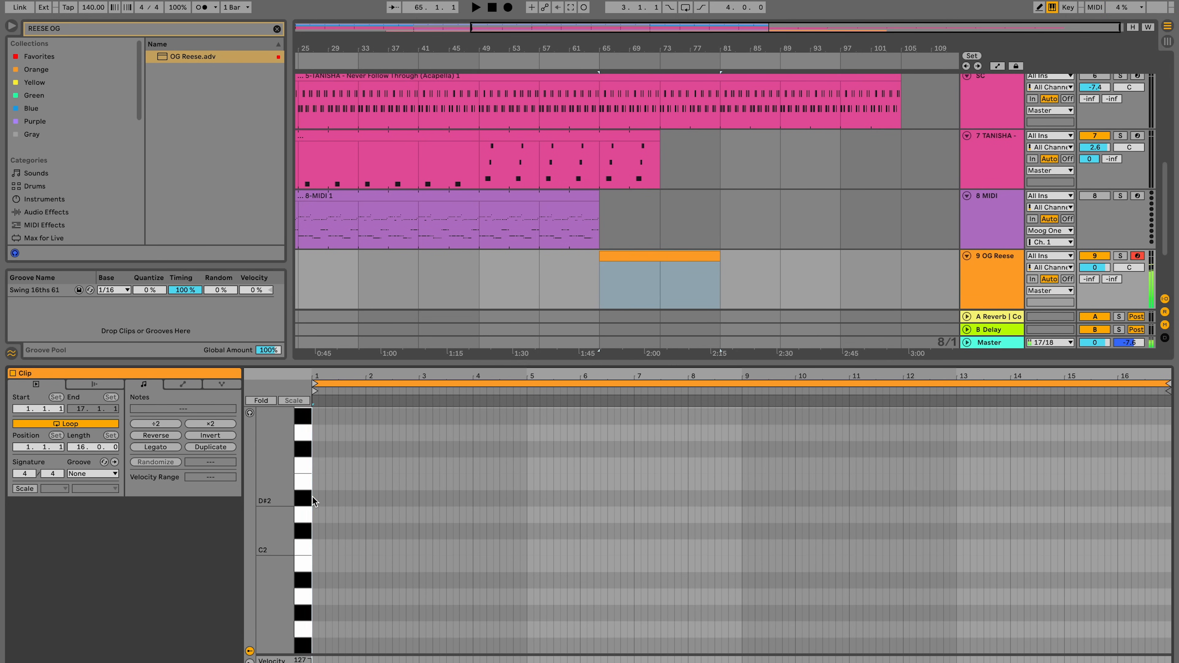
Step: Add a D#2 note at the start of the OG Reese clip, about two bars long
double_click(312, 497)
left_click_drag(320, 498, 458, 515)
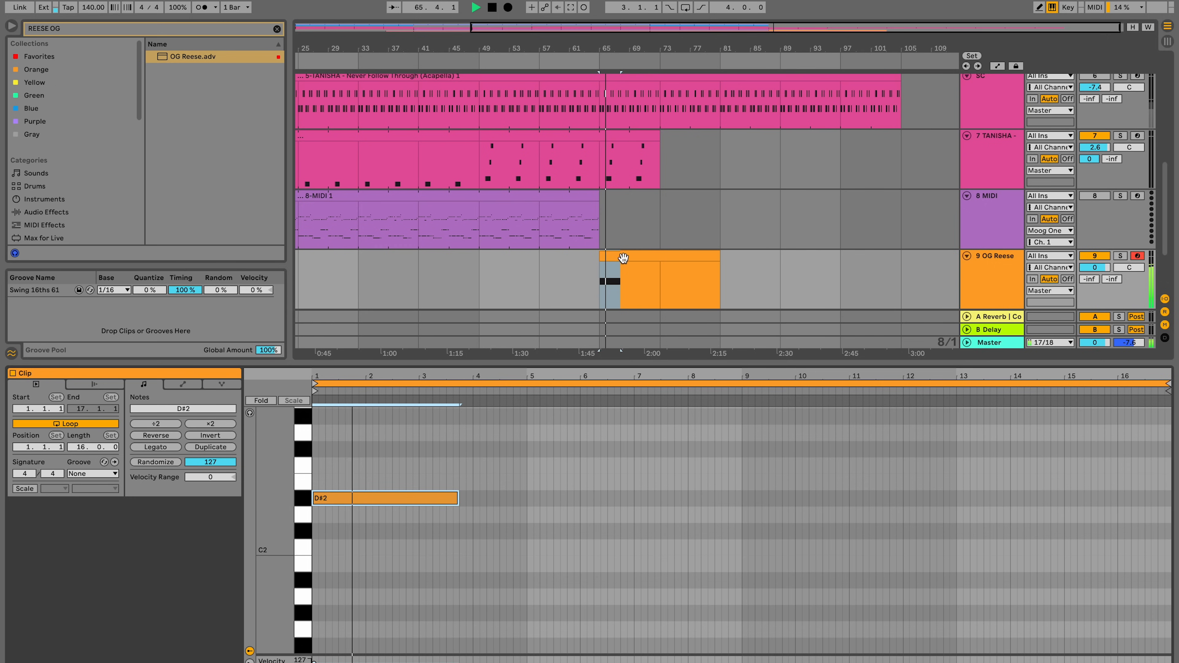
left_click_drag(457, 499, 421, 505)
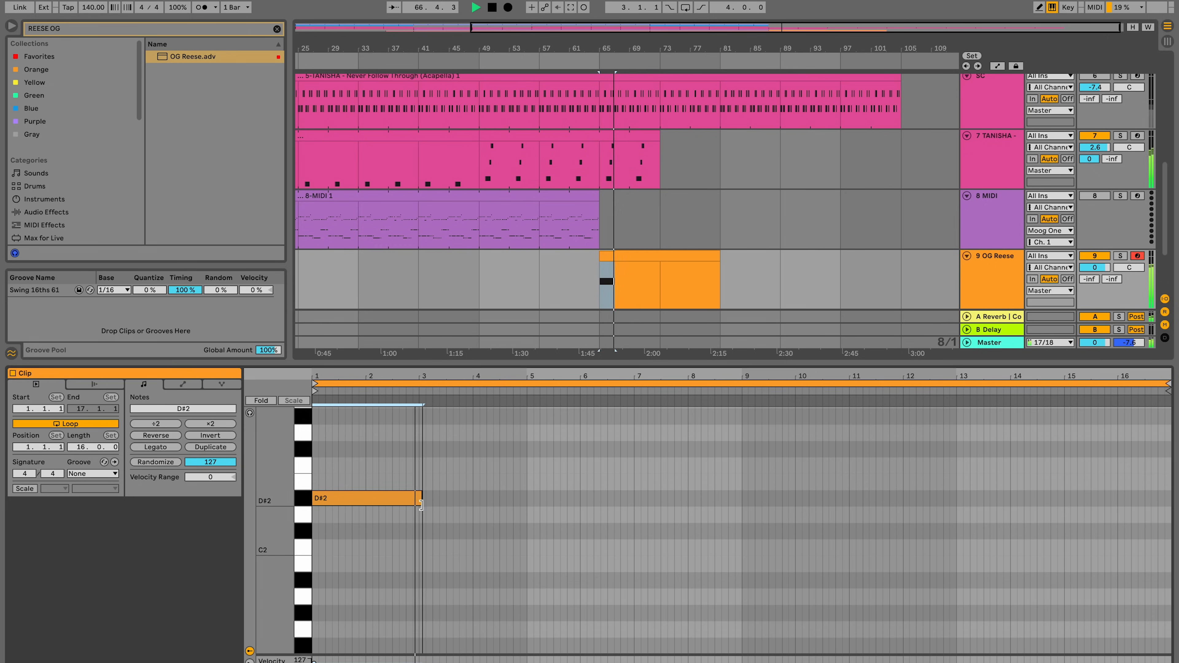
Step: Duplicate the D#2 note into the clip's third and fourth bars and lower the copy to C2
key("super+d")
key("Down")
key("Down")
key("Down")
key("Down")
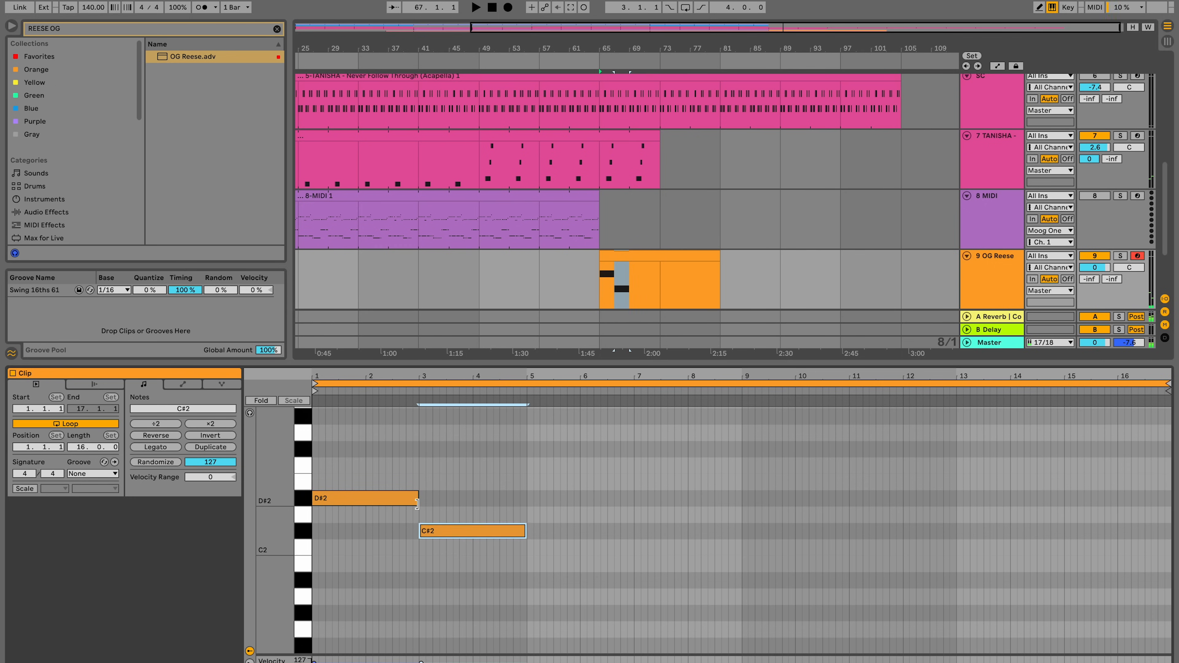
key("Up")
Step: Loop the first four bars of the OG Reese clip and lower its D#2 note an octave to D#1
left_click(527, 425)
key("super+a")
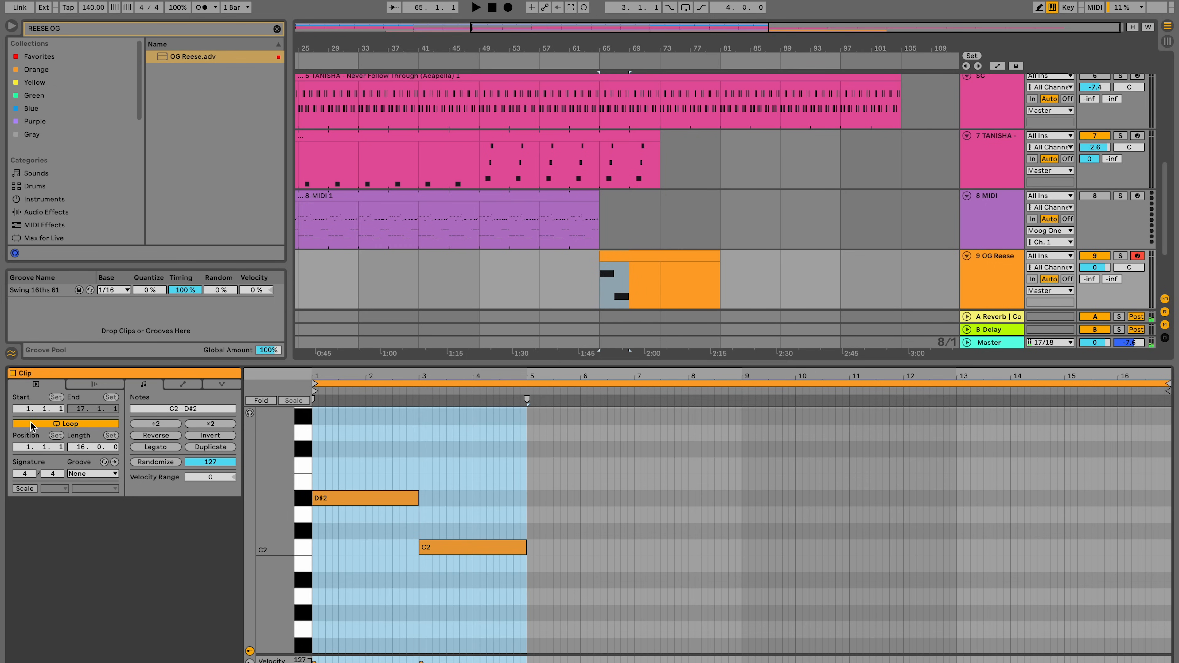
key("super+l")
key("space")
left_click(412, 498)
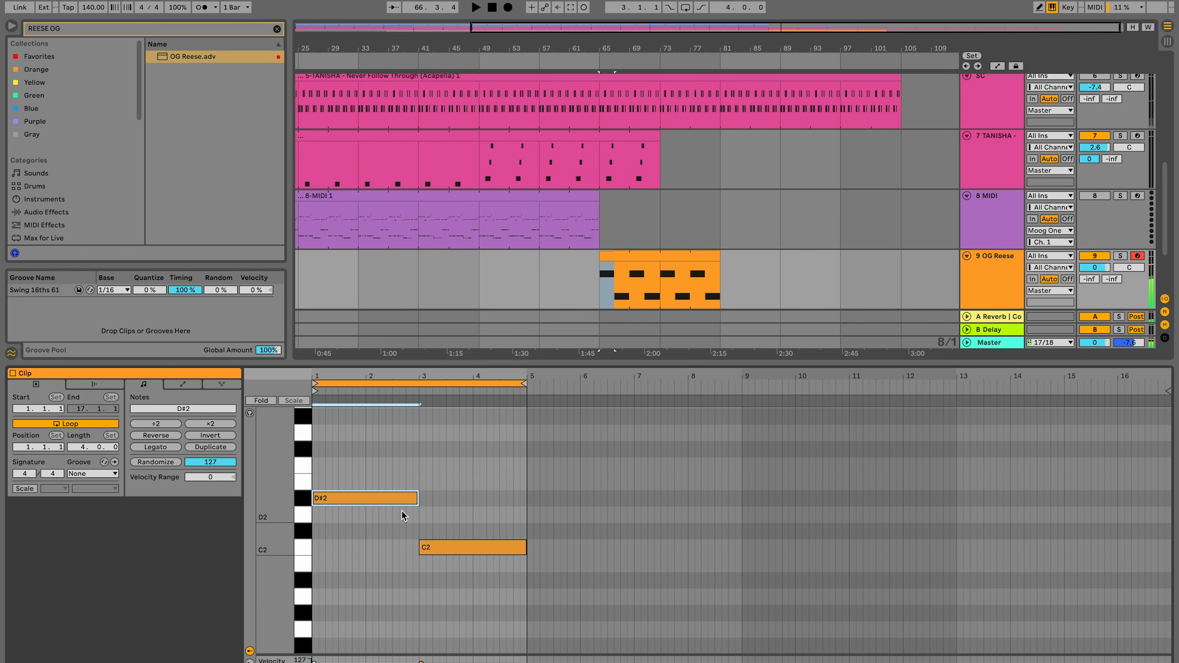
key("shift+Down")
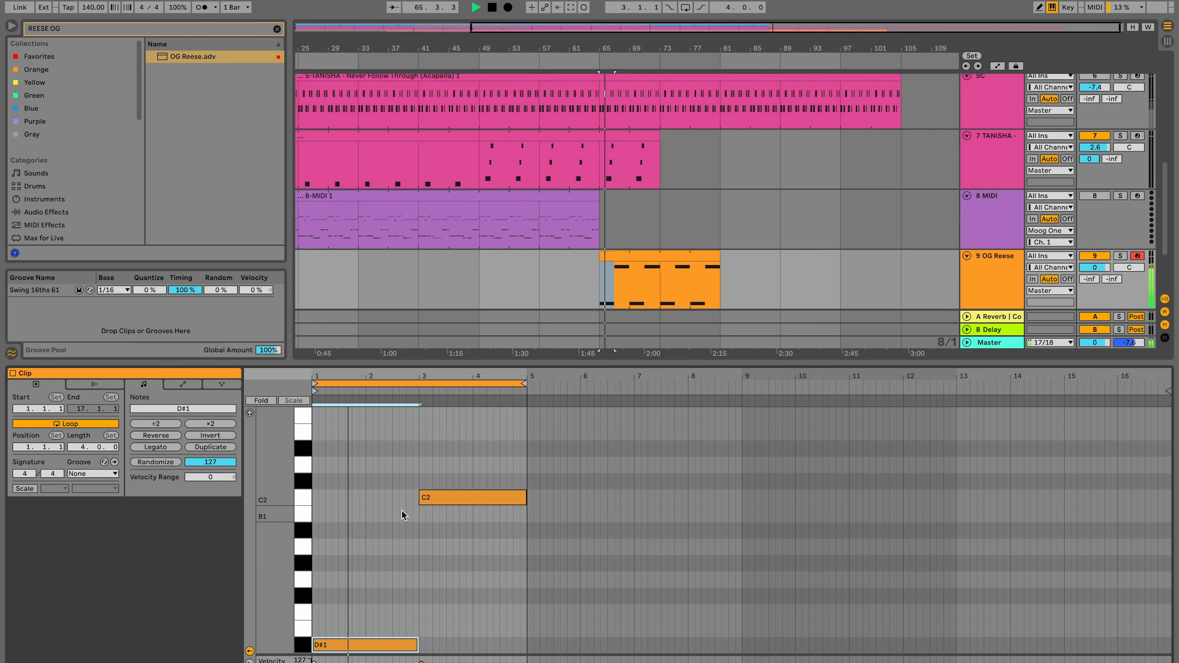
Step: Find the Compressor among the audio effects and add it after the OG Reese instrument
left_click(965, 277)
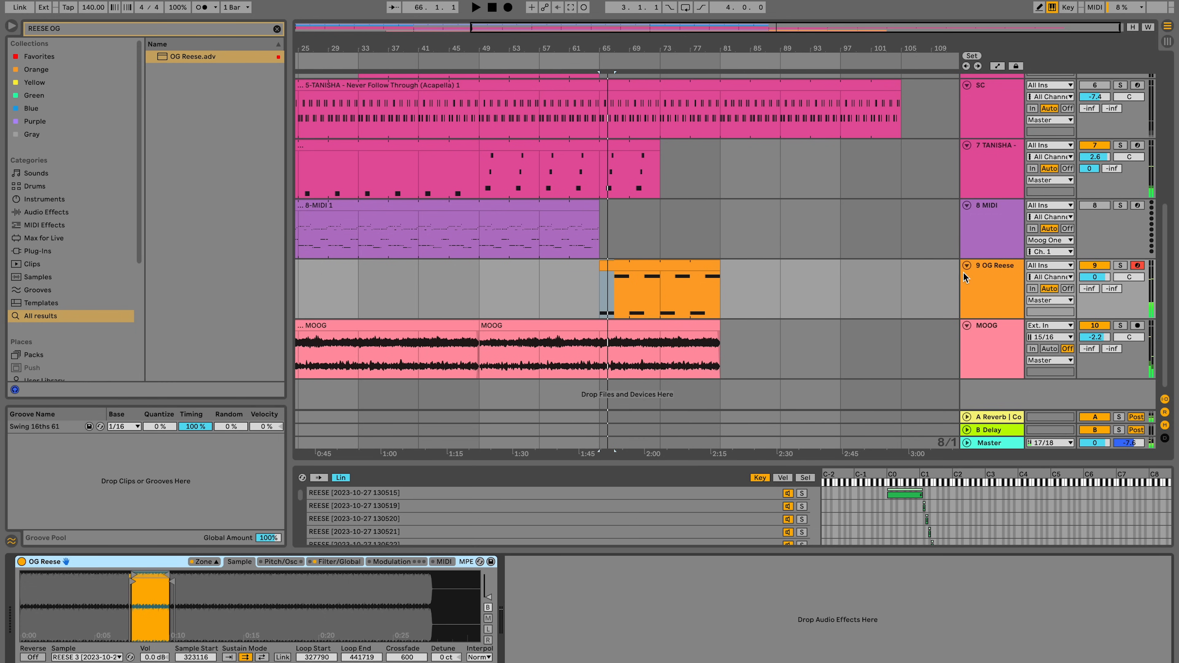
left_click(124, 28)
type("COMP")
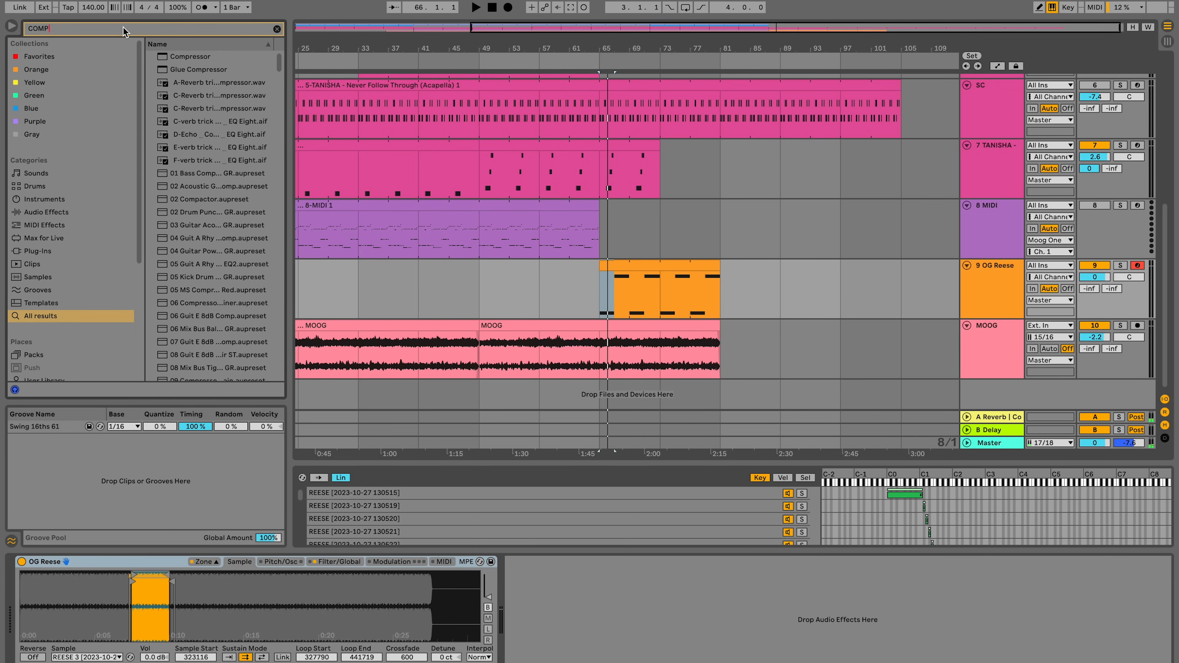
key("BackSpace")
left_click(37, 209)
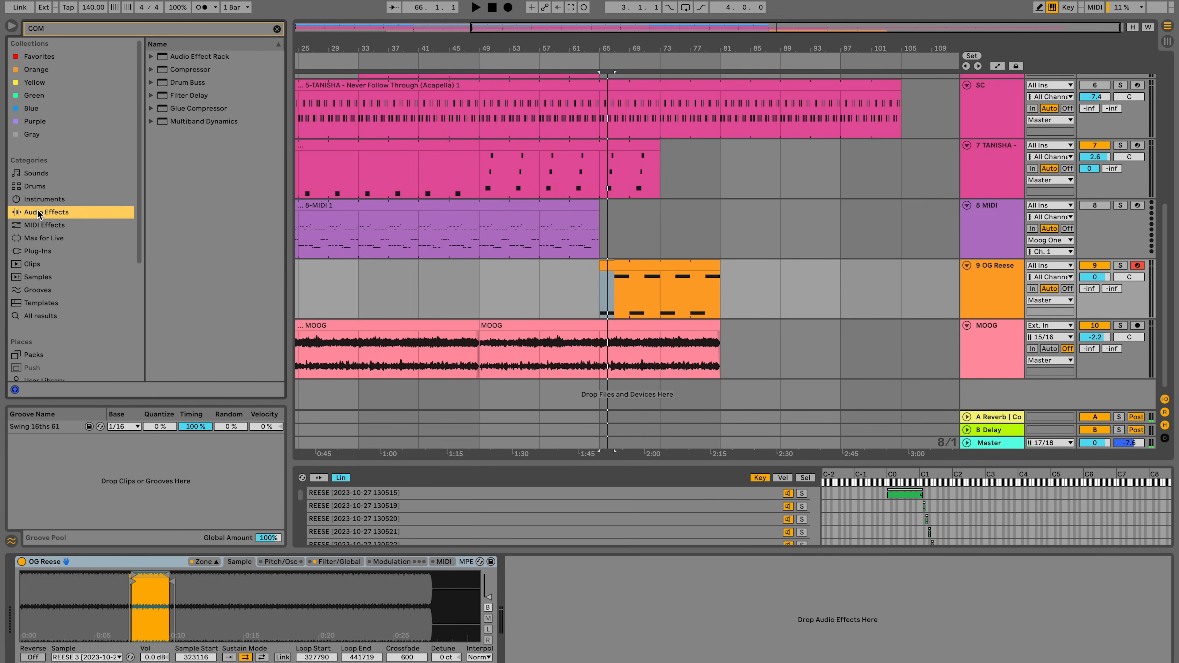
left_click_drag(199, 70, 541, 585)
left_click(521, 556)
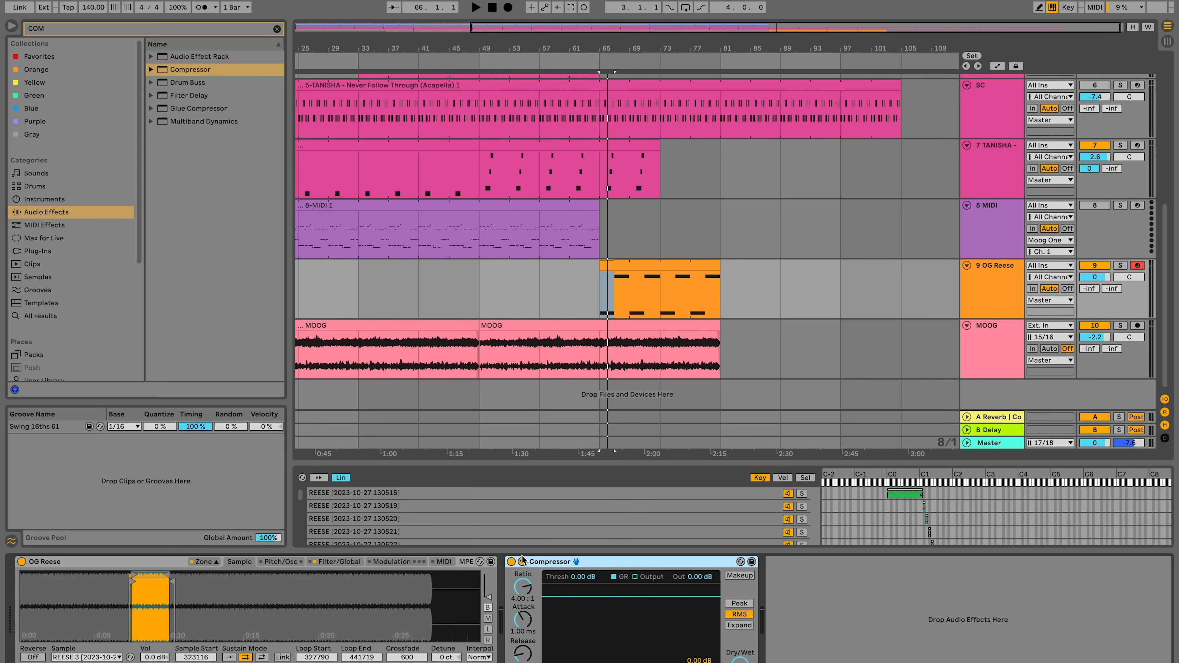
Step: Feed the Compressor's sidechain from 2-LH DRUM RACK 3, using the KICK Pre FX signal
left_click(522, 562)
left_click(518, 595)
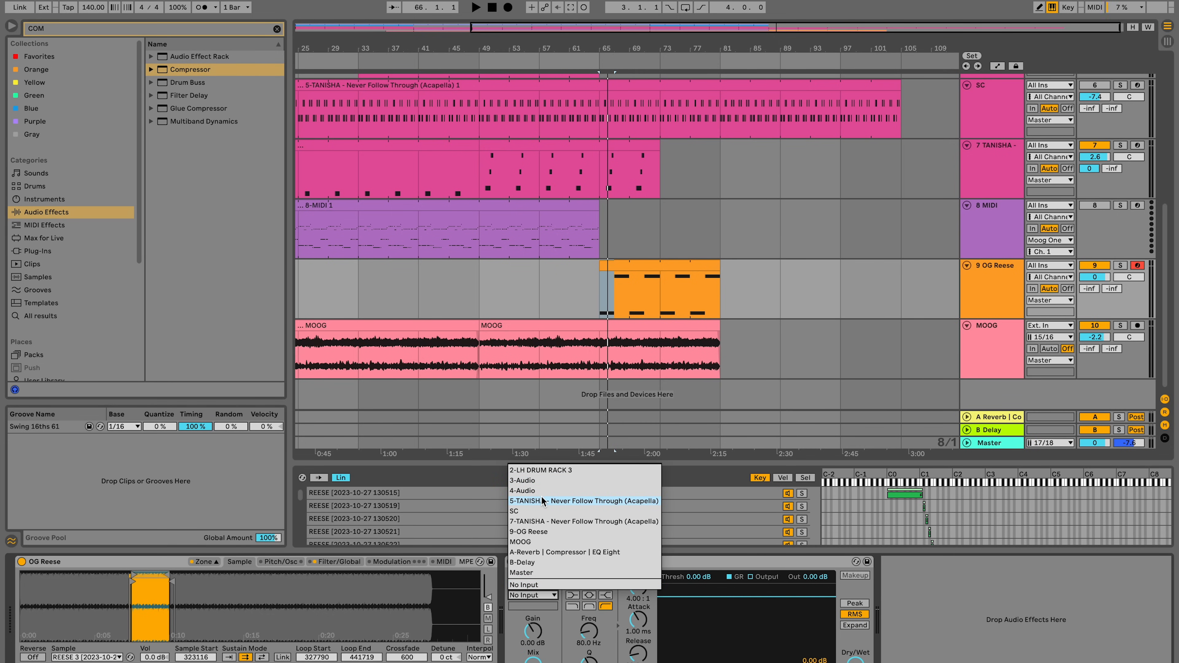
left_click(551, 471)
left_click(534, 606)
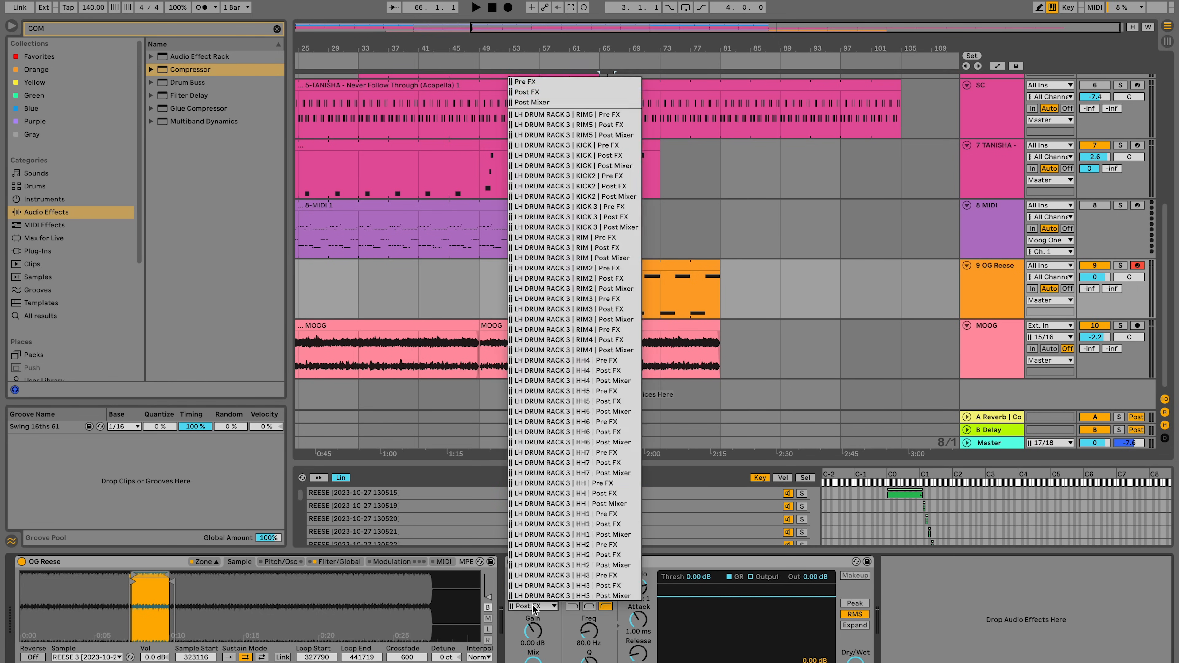
left_click(595, 147)
Step: Set the Compressor's threshold to -23.5 dB while playing the OG Reese part
key("space")
left_click_drag(737, 597, 738, 640)
scroll(726, 288, "up", 5)
key("space")
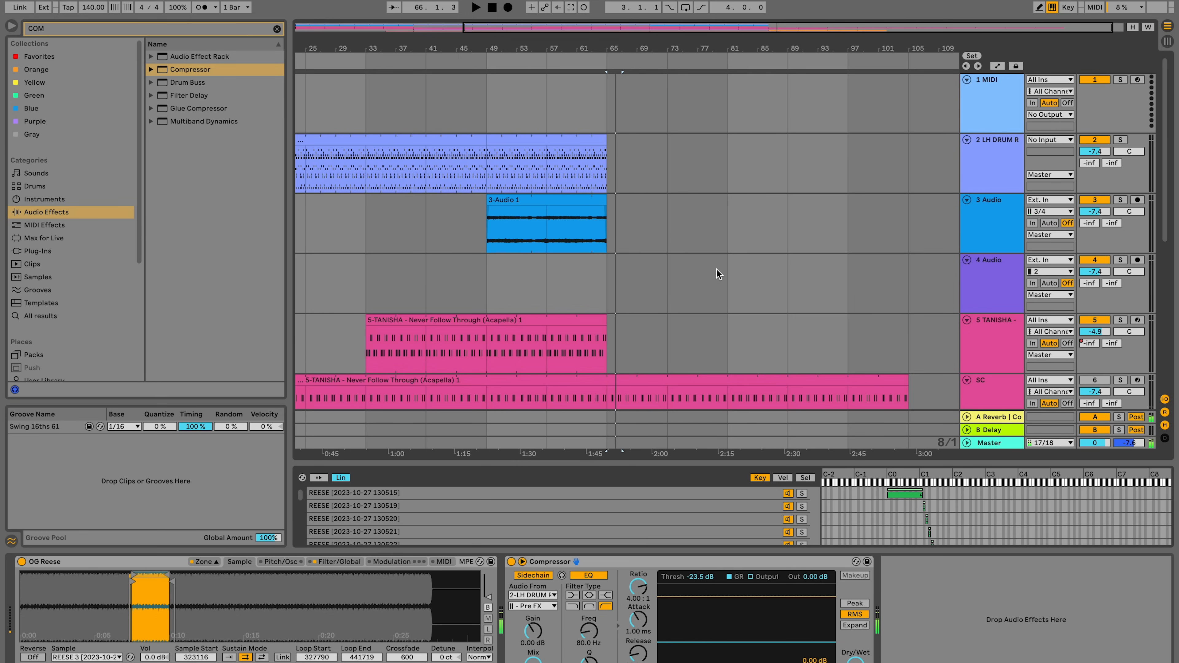
Step: Copy bars 17 to 49 of the LH DRUM R clip to bar 65 and play from there
left_click(578, 141)
scroll(610, 162, "left", 5)
left_click_drag(421, 172, 673, 171)
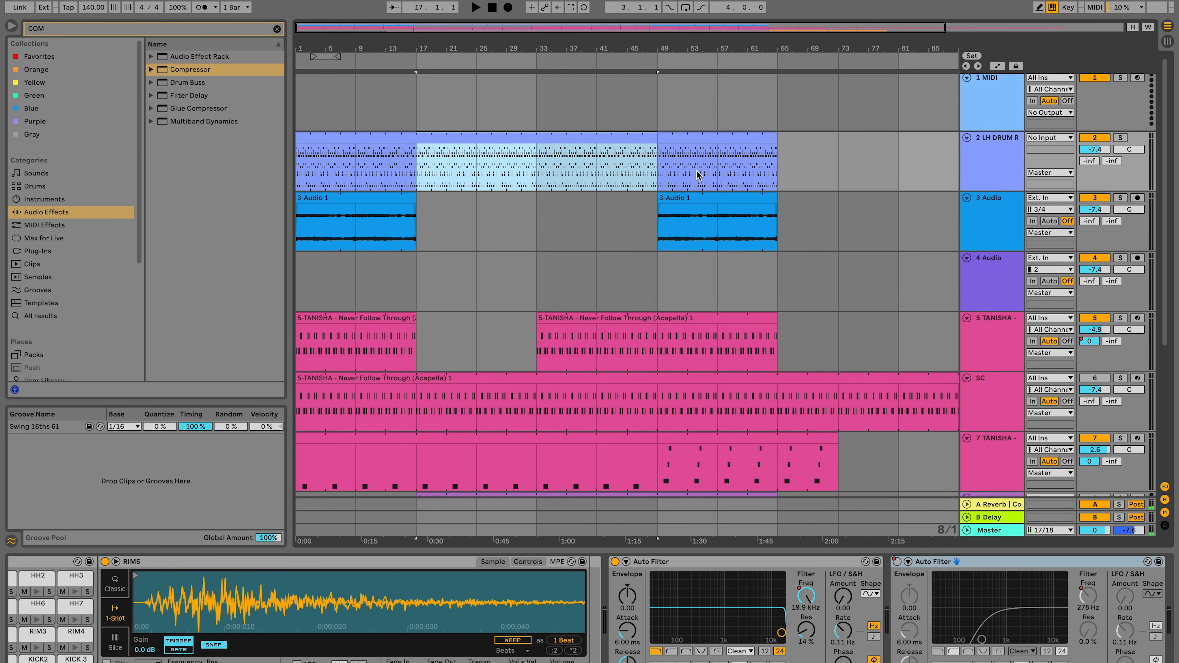
left_click(779, 183)
key("super+v")
key("space")
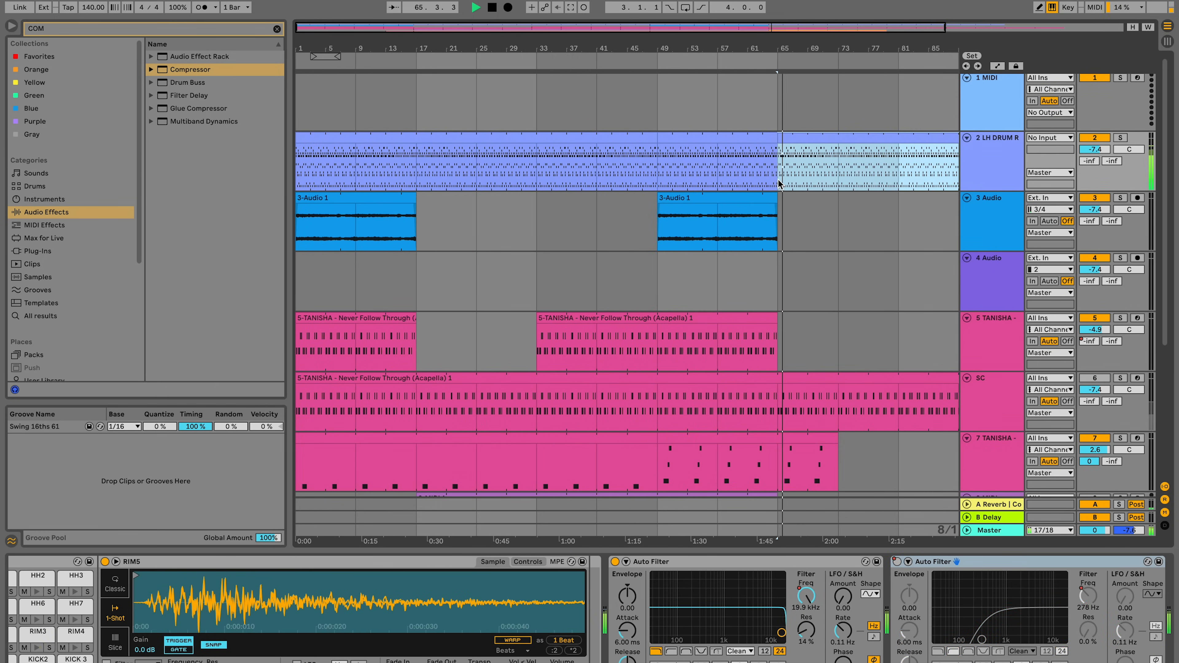
scroll(779, 184, "down", 5)
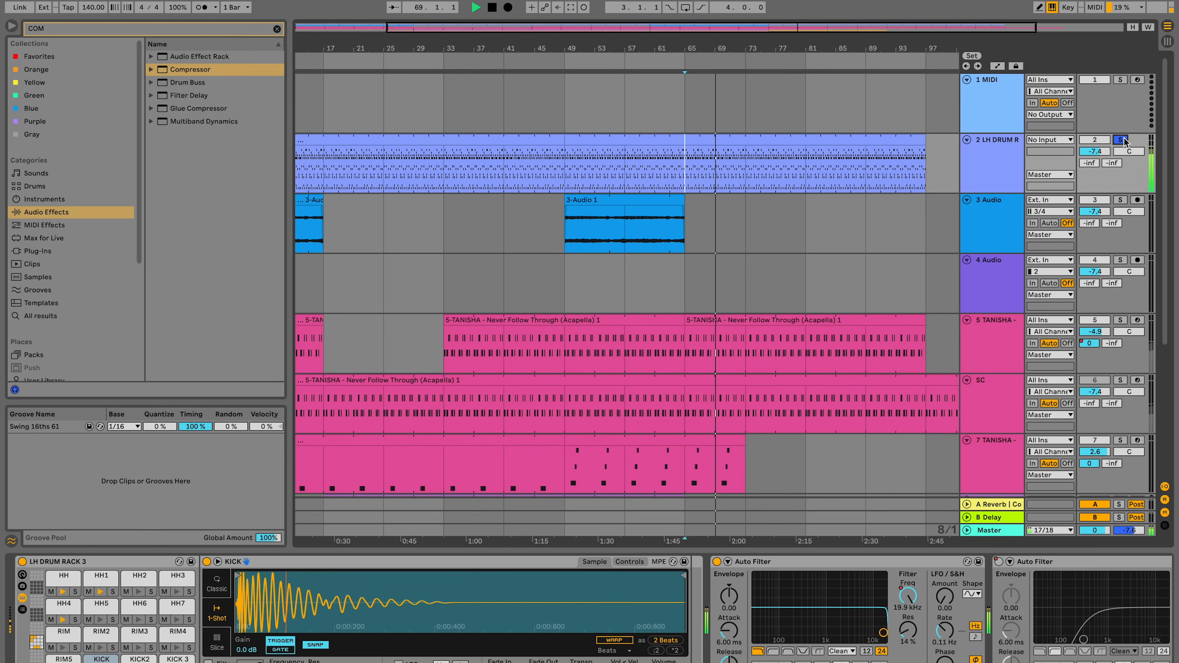
Step: Copy the MOOG audio from bars 17 to 49 to bar 81 and extend the 7 TANISHA clip to bar 81
scroll(881, 226, "down", 4)
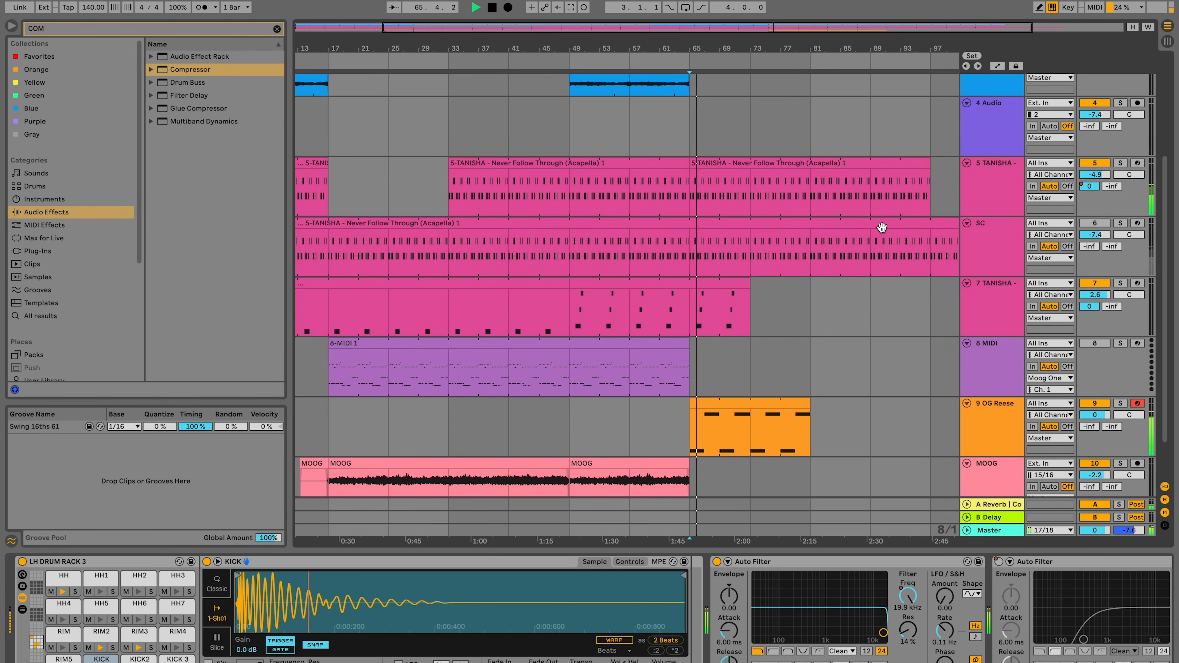
scroll(881, 226, "down", 2)
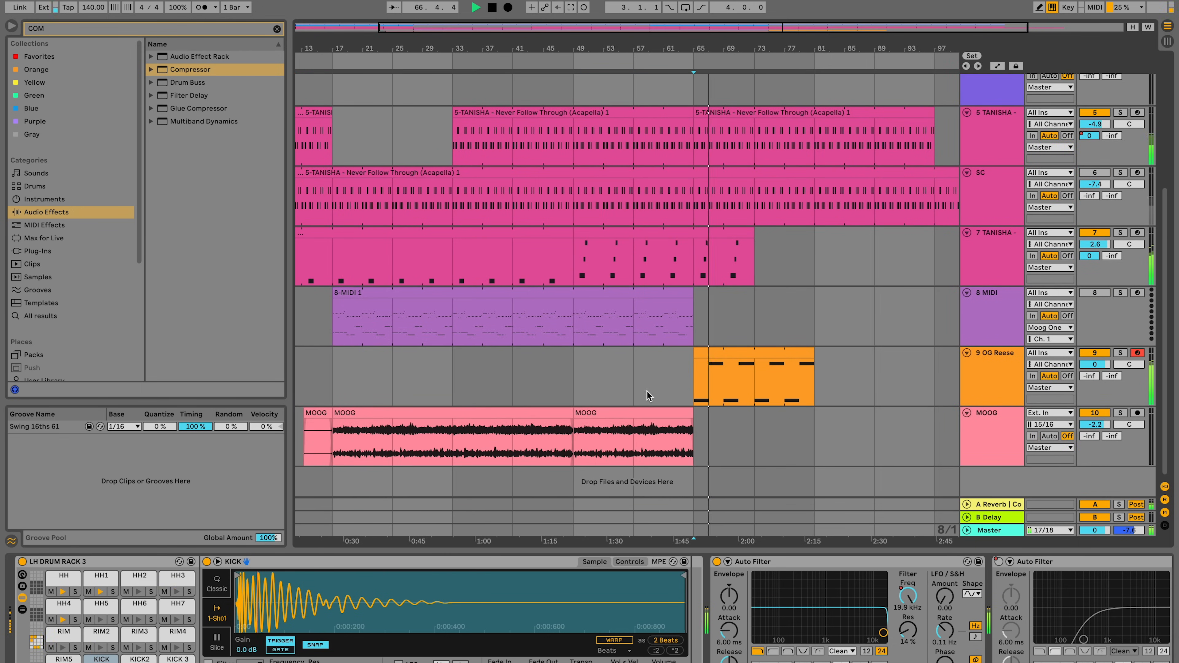
left_click_drag(333, 442, 573, 442)
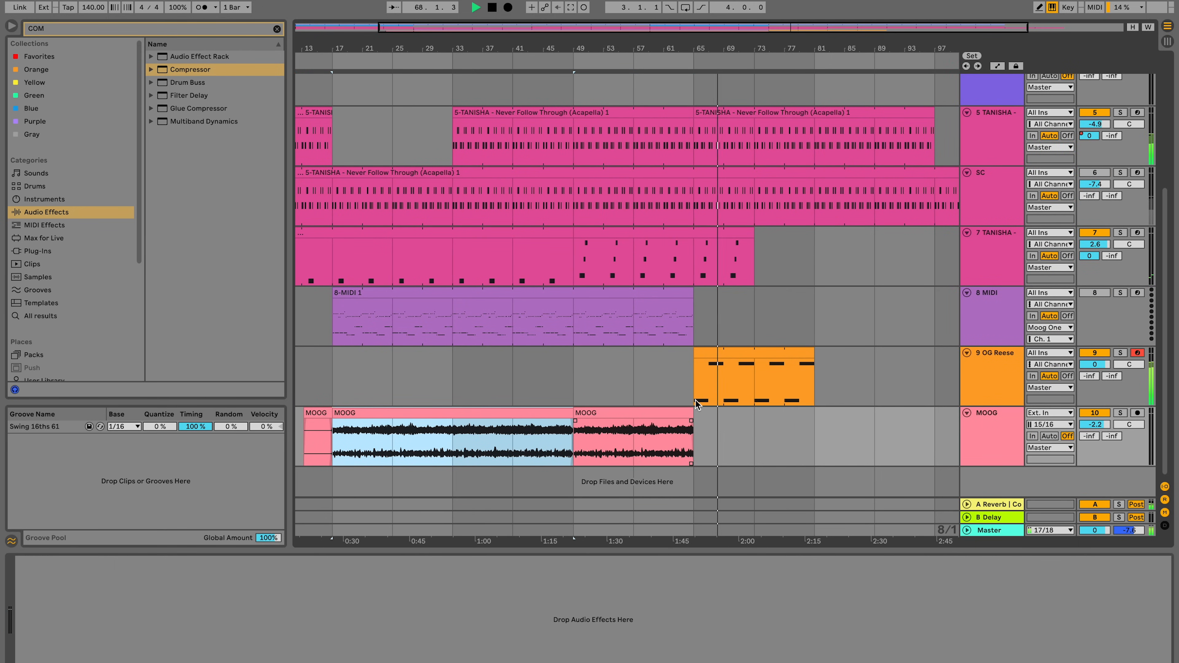
left_click_drag(752, 233, 806, 240)
left_click(808, 431)
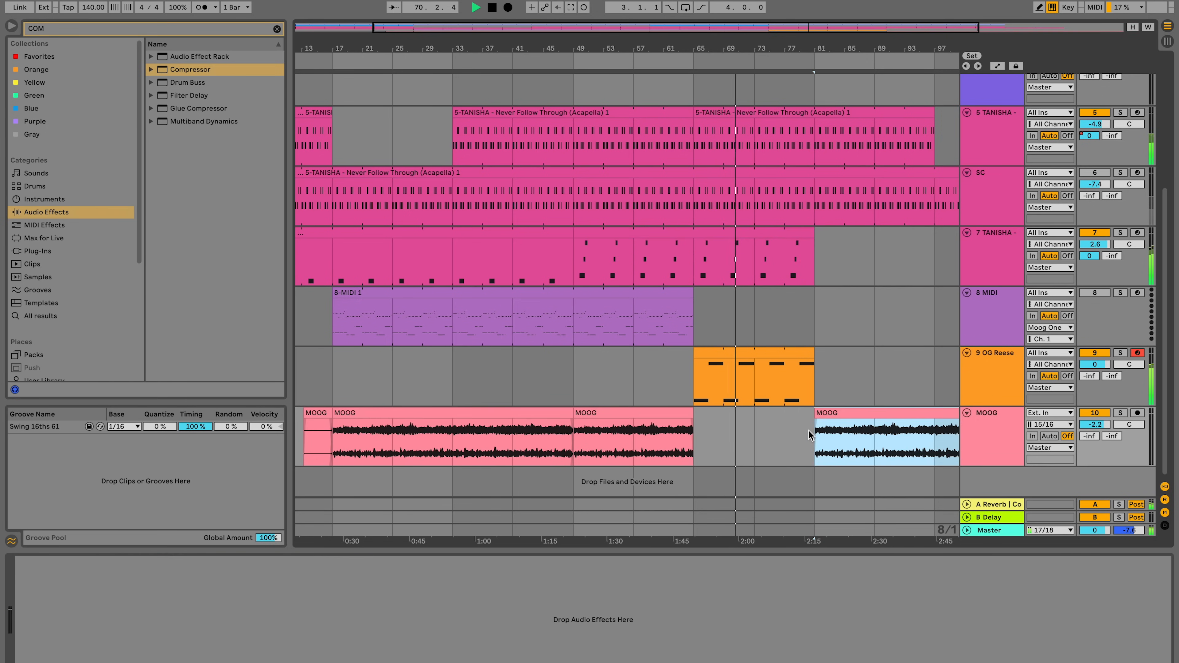
Step: Duplicate the OG Reese clip so the copy starts at bar 81
left_click(802, 353)
key("ctrl+d")
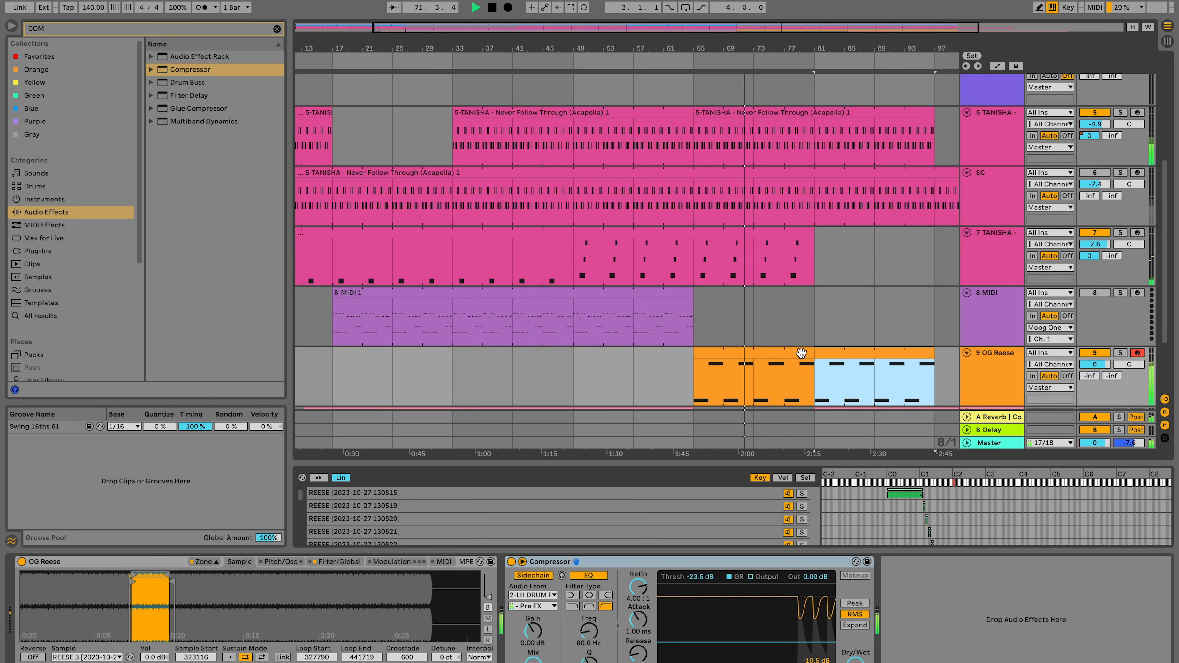
scroll(580, 306, "down", 3)
scroll(580, 306, "right", 3)
scroll(537, 200, "left", 3)
left_click(530, 177)
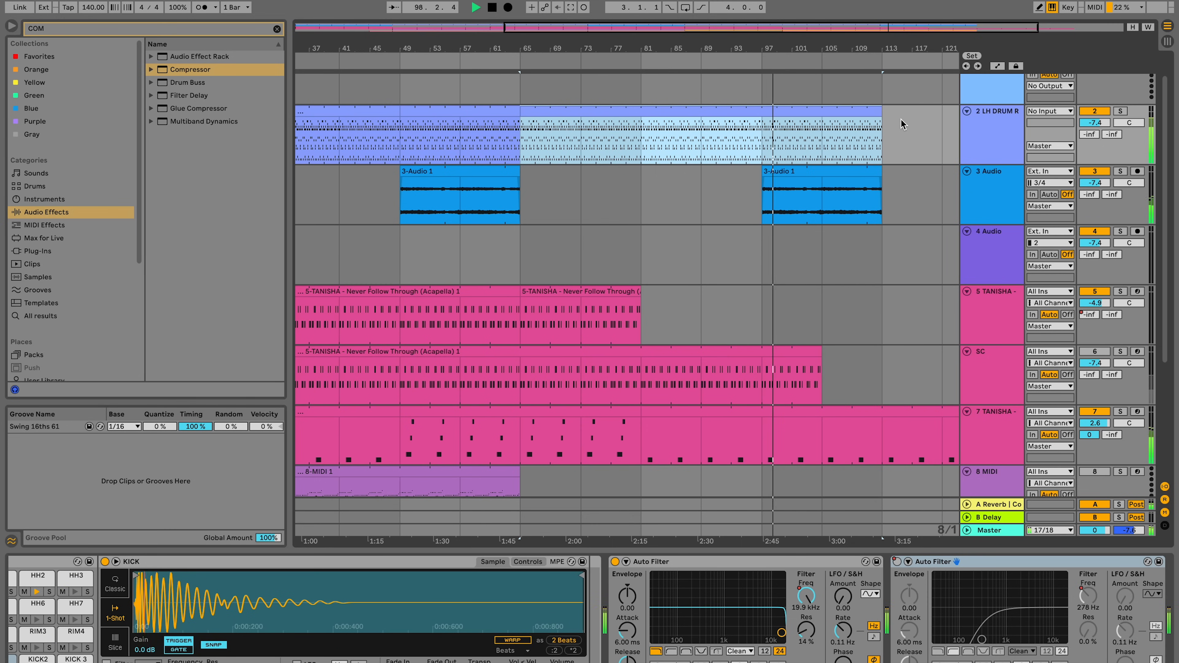
Step: Extend the SC track's clip to end at bar 113
scroll(752, 211, "down", 5)
left_click(756, 174)
left_click_drag(755, 174, 806, 174)
scroll(804, 40, "down", 3)
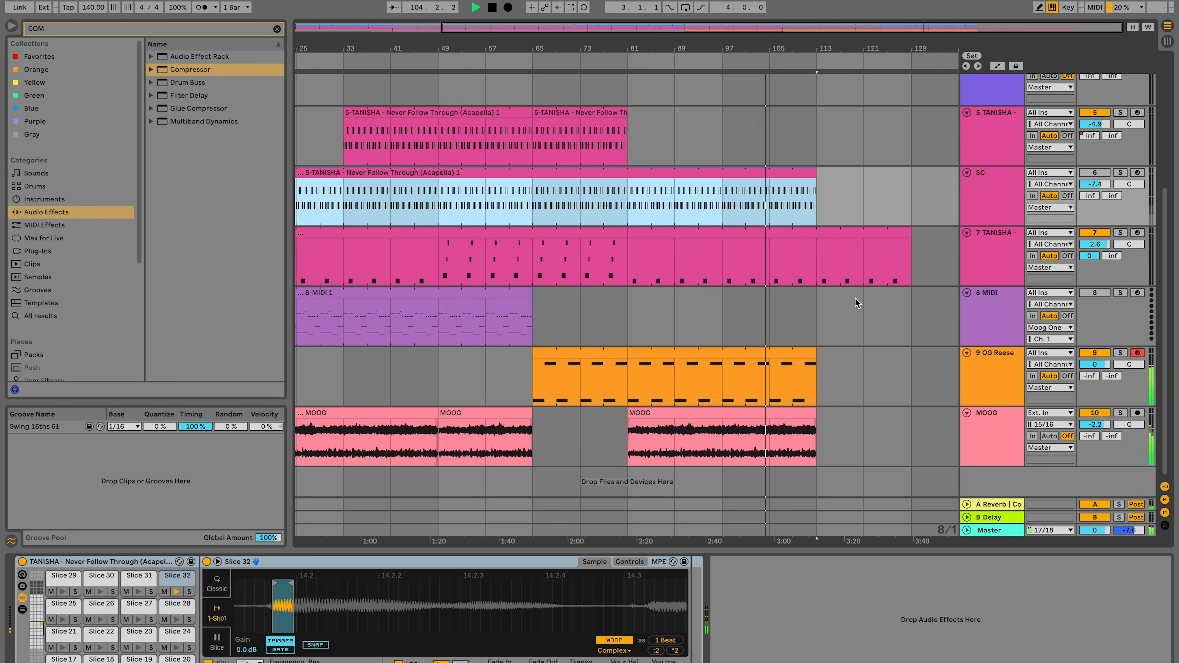
Step: Add a fade-out to the last MOOG clip from about bar 106 to its end and listen to the ending
left_click(811, 415)
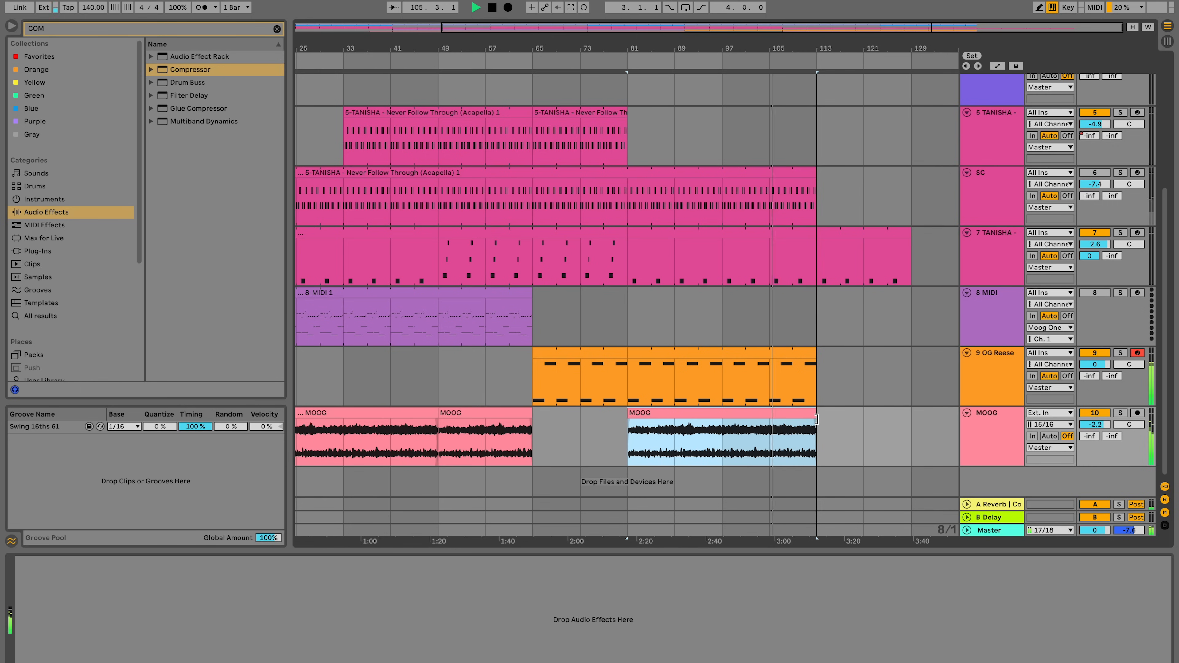
left_click_drag(810, 414, 773, 429)
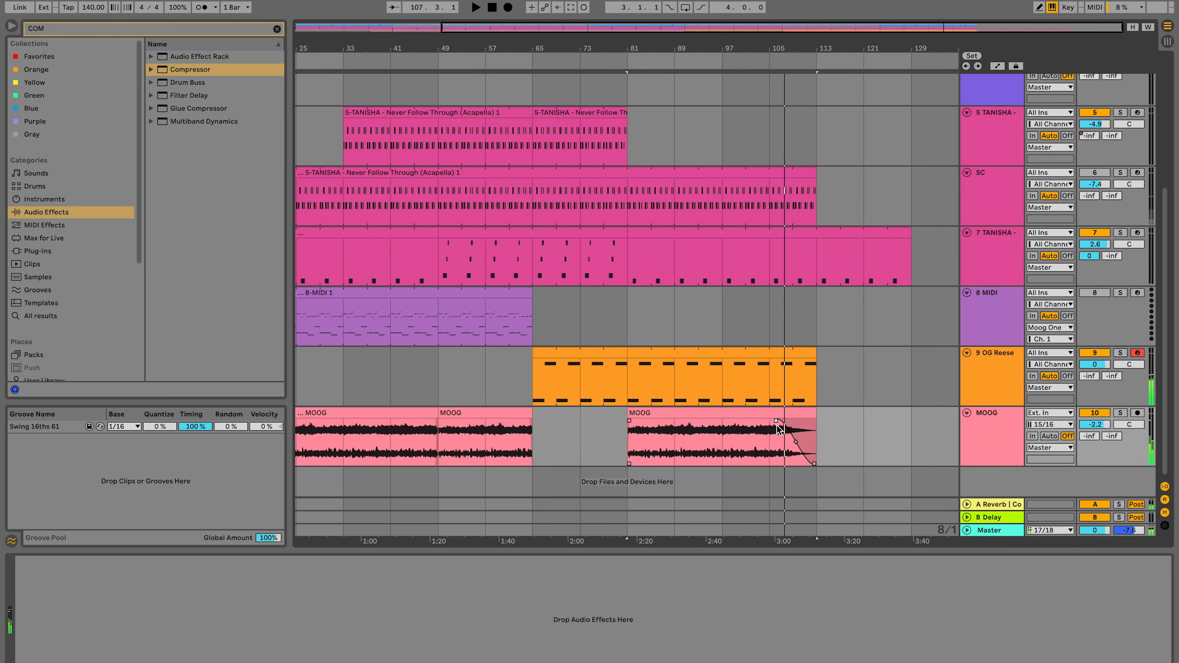
left_click(803, 60)
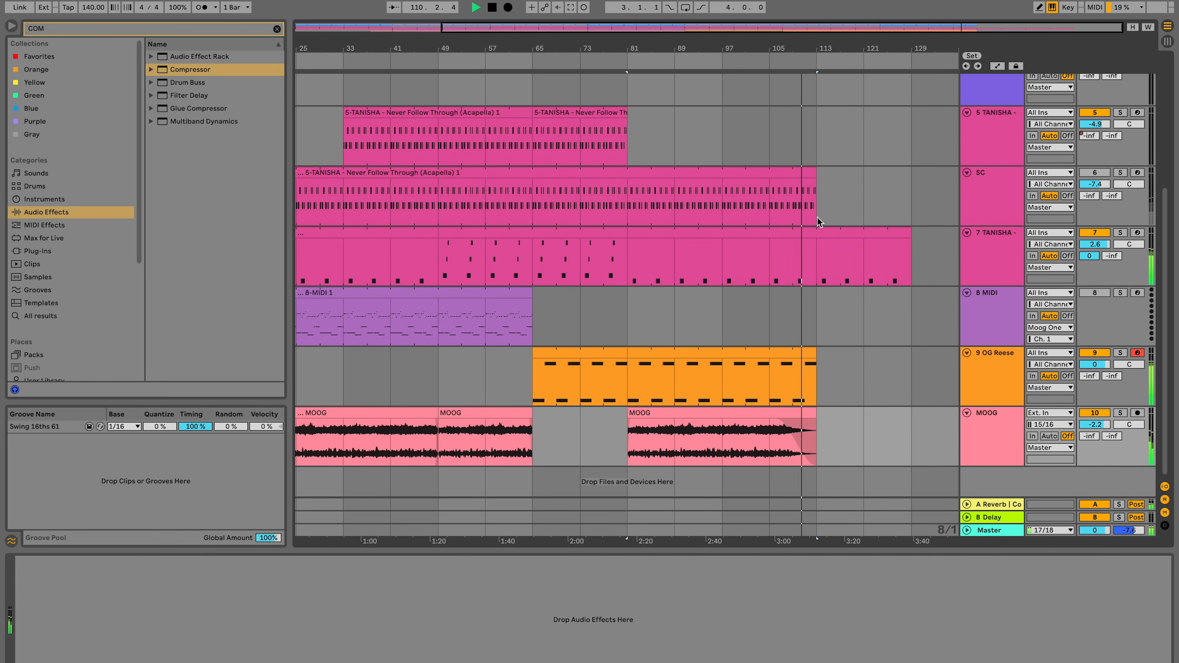
Step: Trim the 7 TANISHA clip to end at bar 113
left_click_drag(909, 247, 817, 232)
left_click_drag(818, 48, 818, 139)
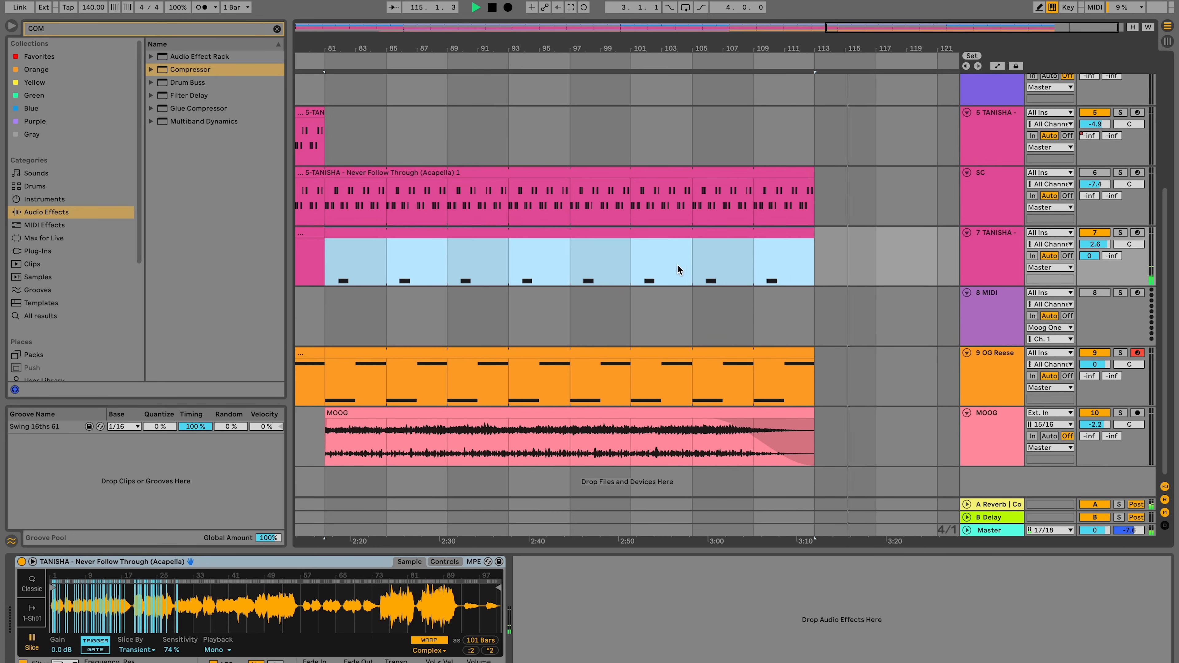
Step: Add an E4 note near the end of bar 4 in the last 7 TANISHA clip and audition it
left_click(691, 264)
double_click(795, 233)
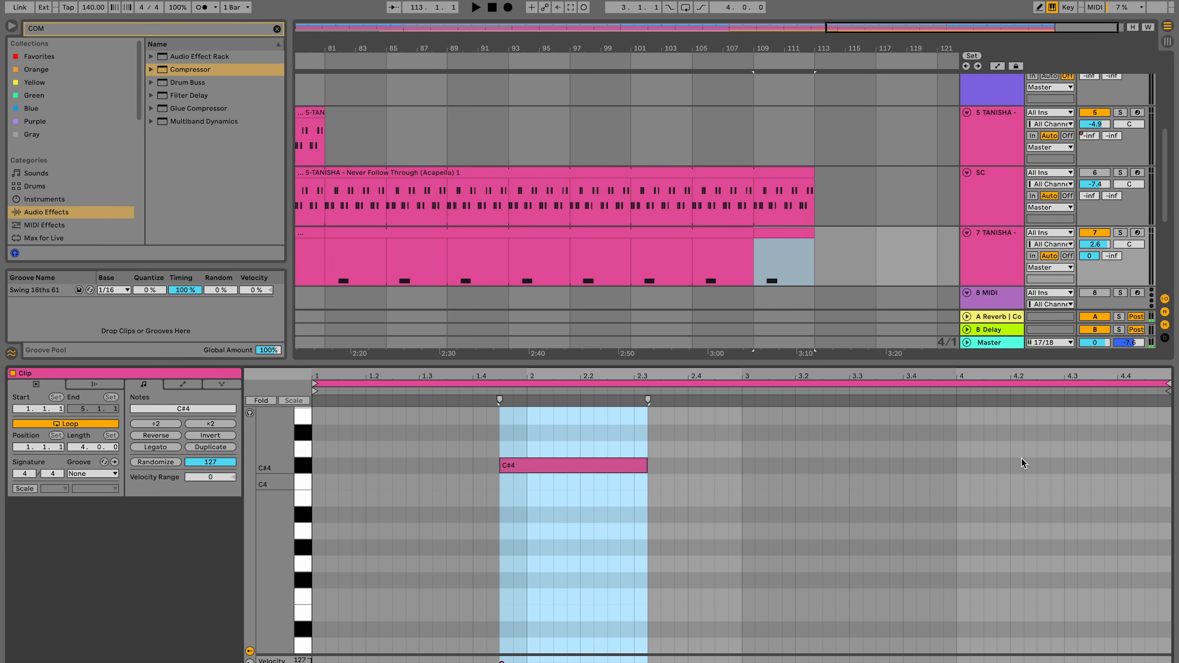
double_click(1097, 433)
left_click_drag(1102, 431, 1177, 432)
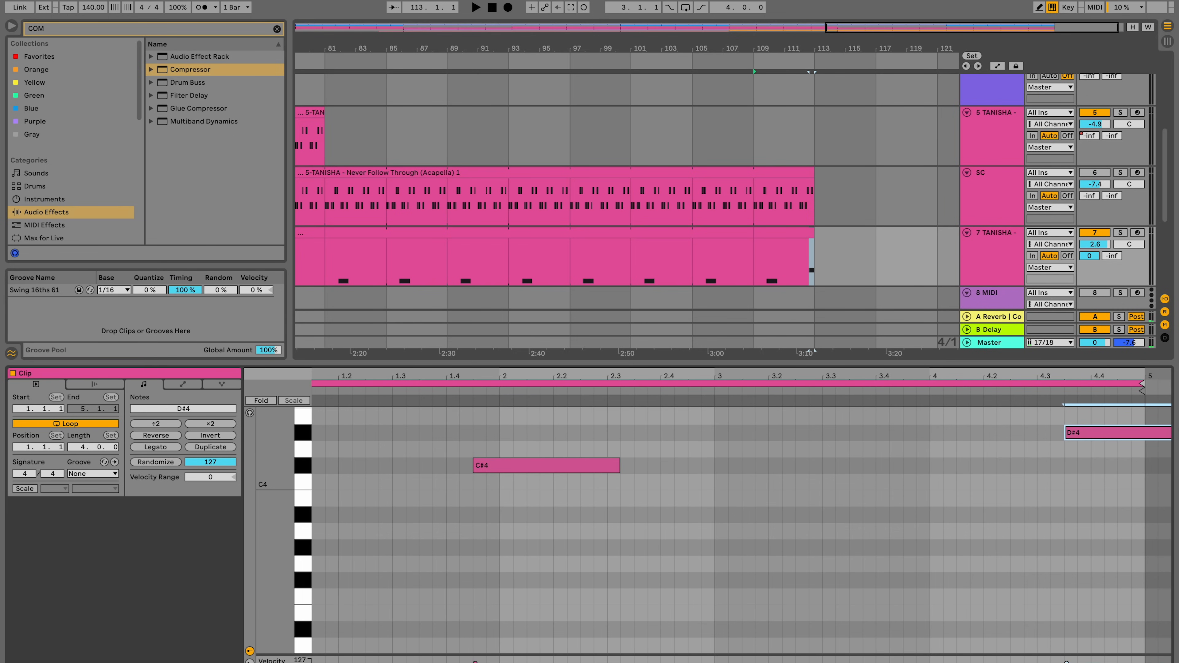
key("space")
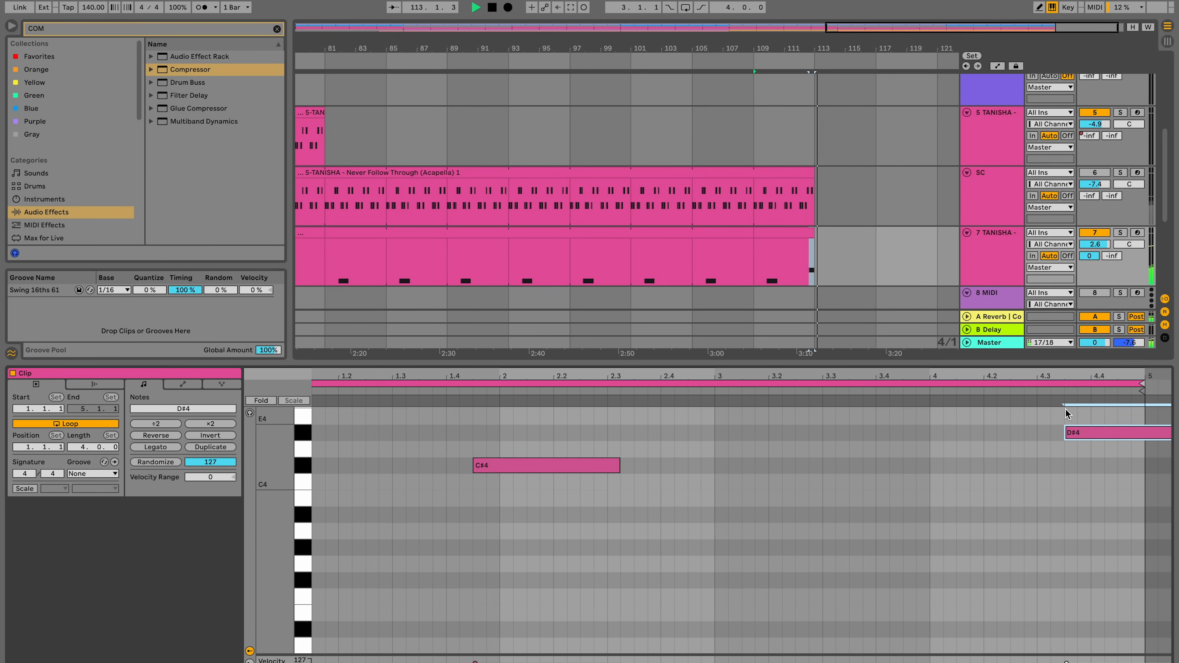
key("Up")
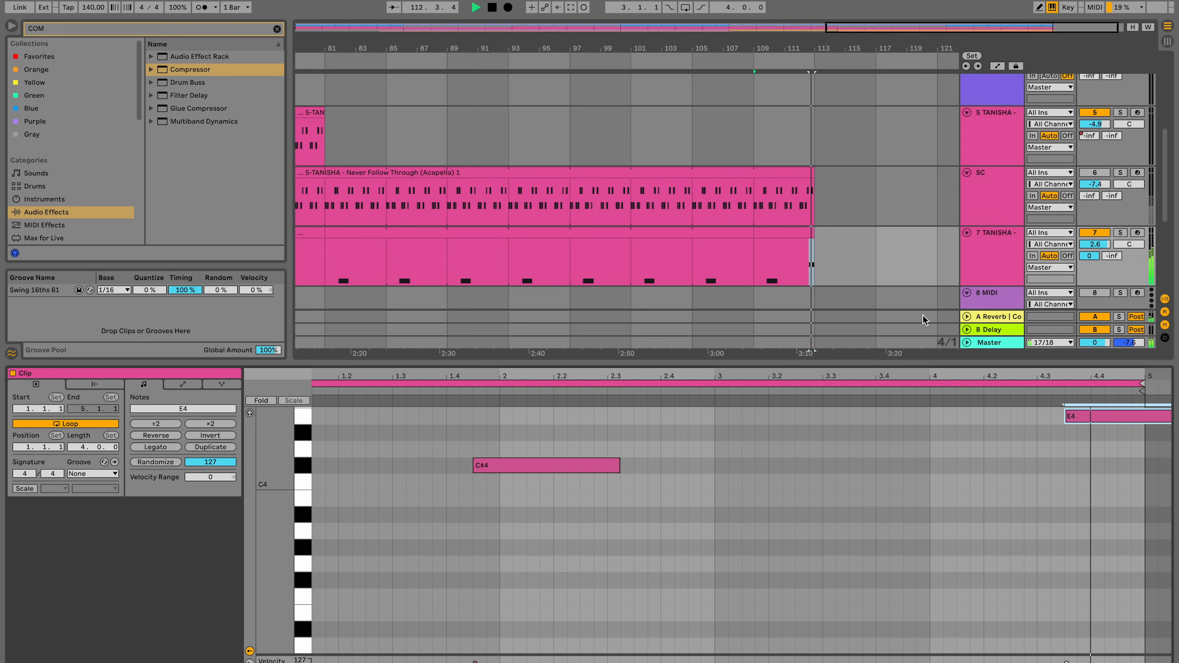
Step: Extend and consolidate the last 7 TANISHA clip to bar 115, and lengthen its E4 note to the start of the clip's bar 6
left_click(789, 232)
key("ctrl+1")
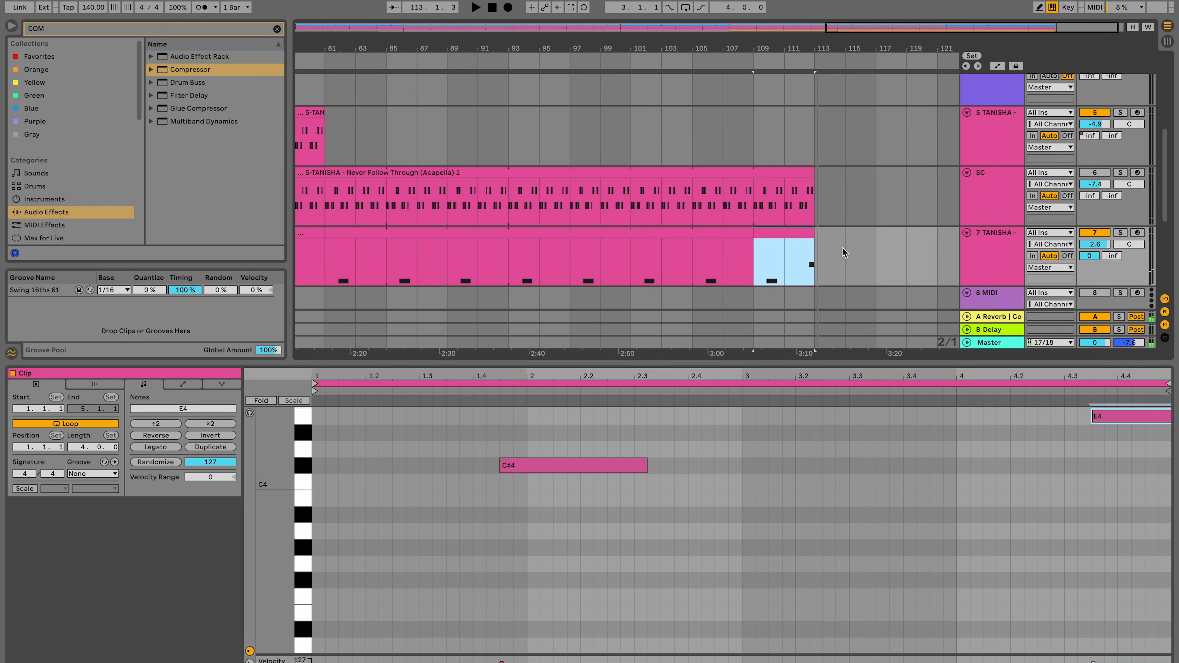
key("ctrl+j")
left_click(782, 268)
key("space")
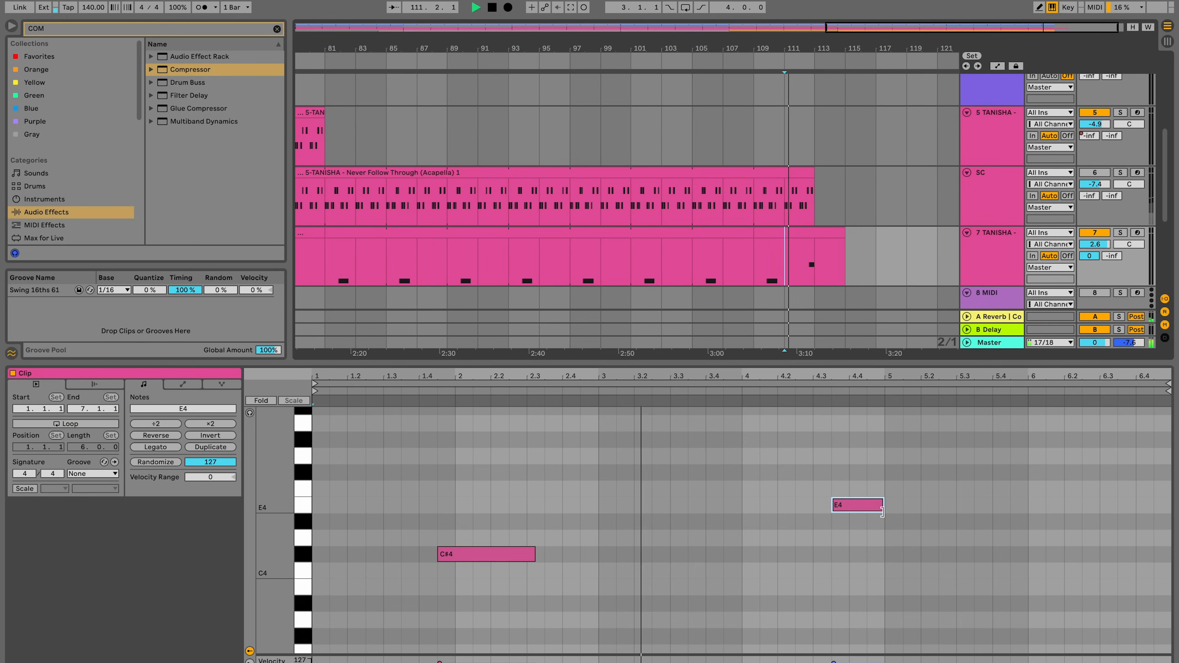
left_click_drag(881, 506, 1030, 507)
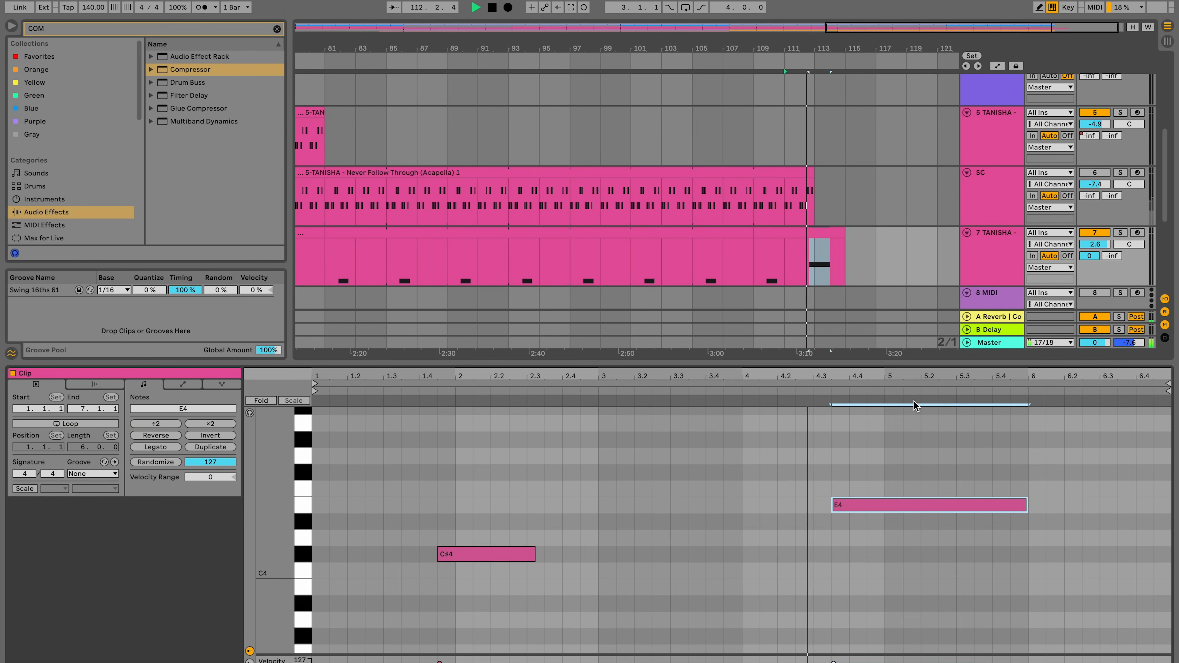
Step: Add an F#4 note about two beats long above the E4 note, starting just before the clip's bar 5
key("Up")
key("Down")
left_click(874, 473)
key("space")
left_click_drag(879, 472, 931, 472)
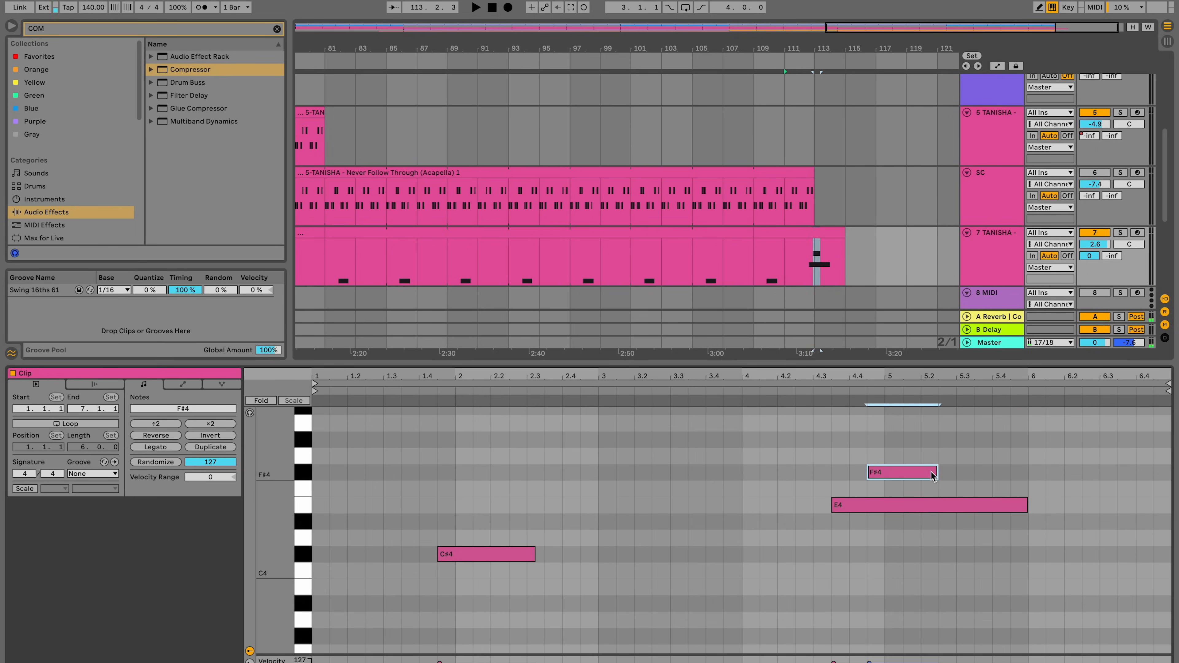
Step: Raise the upper note to G#4, shift both it and the E4 note one beat earlier, and listen to the ending
key("space")
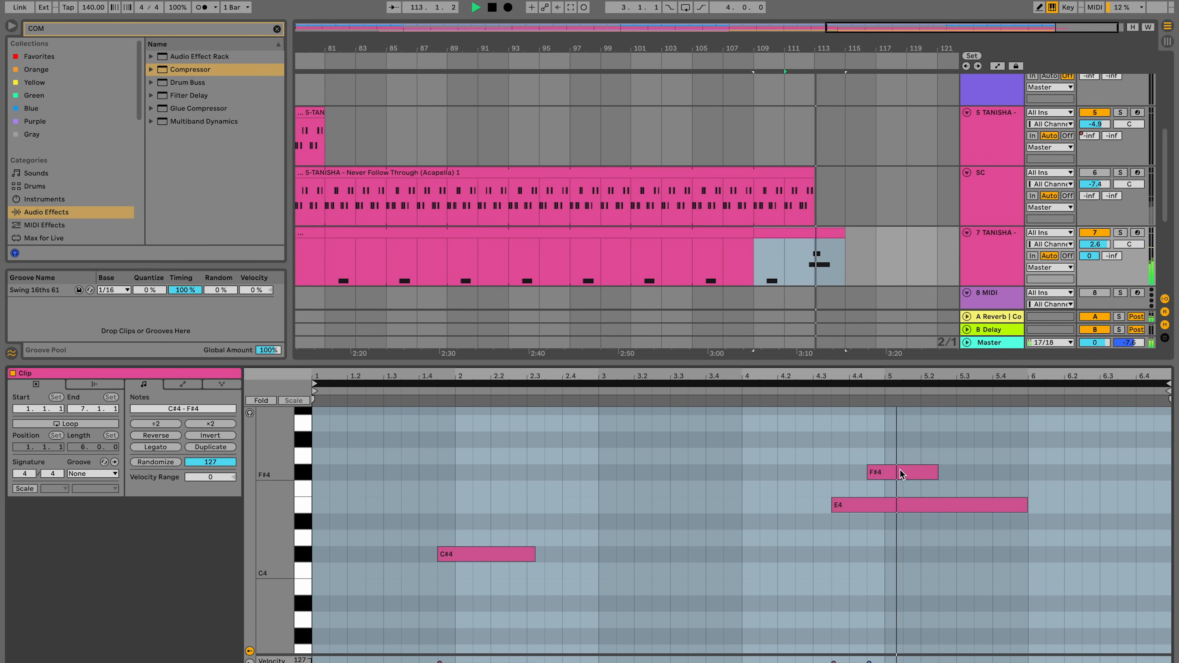
key("Up")
key("Up")
key("space")
key("space")
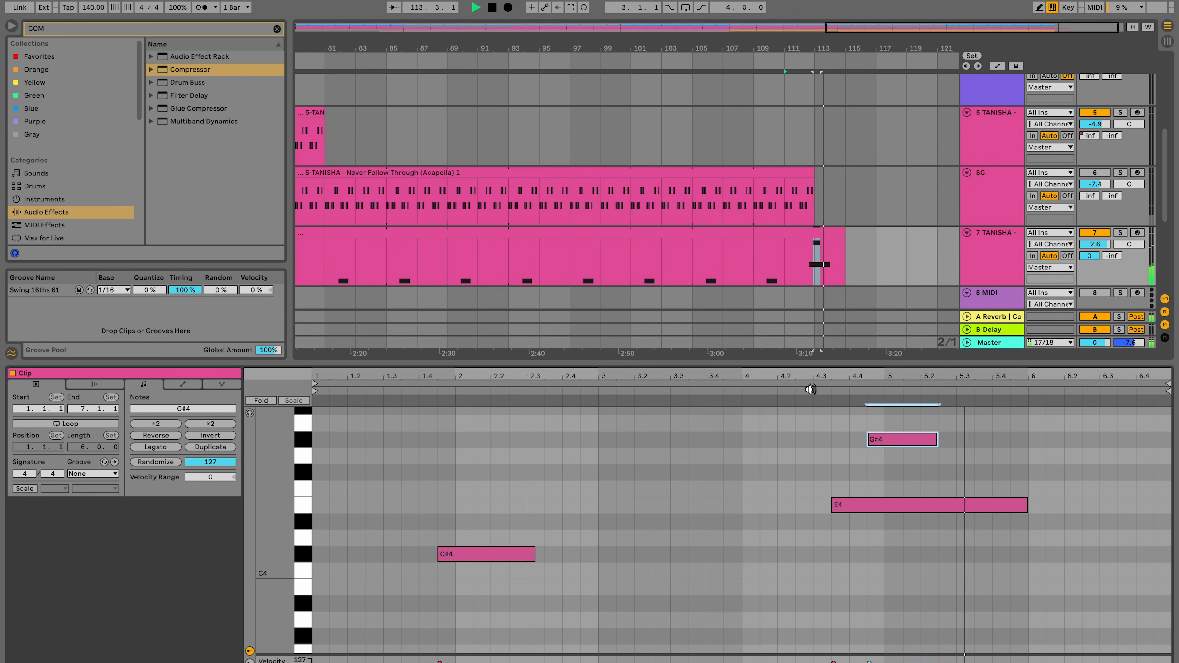
key("space")
left_click_drag(889, 440, 860, 445)
left_click_drag(842, 501, 798, 507)
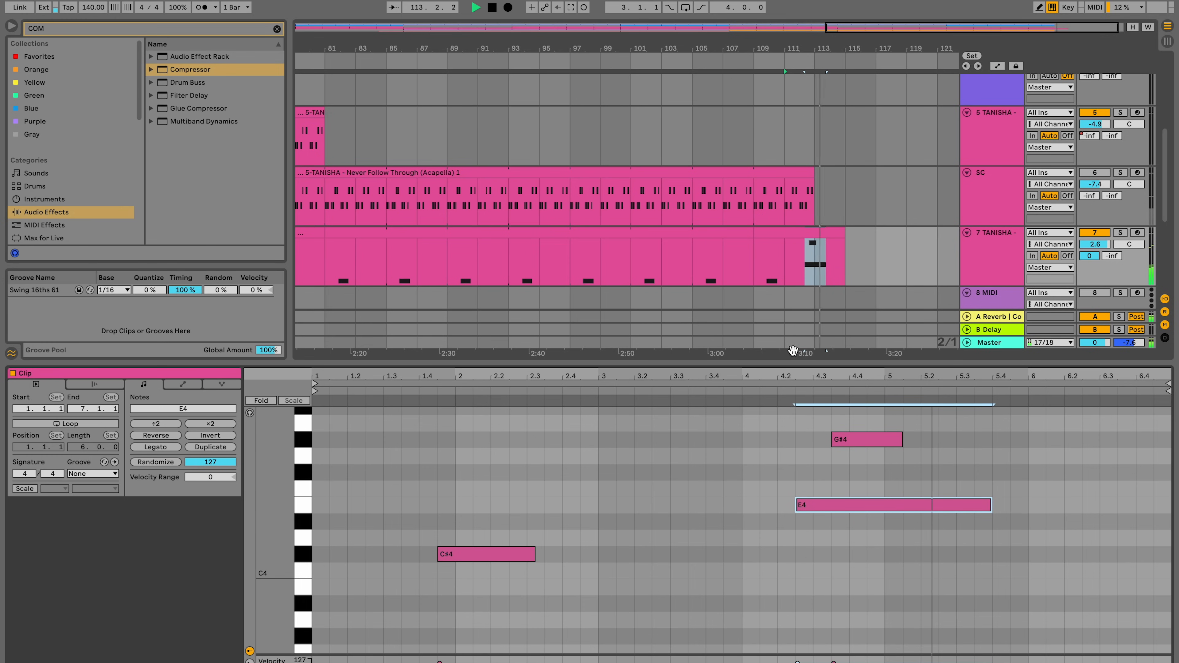
Step: Examine the Vertigo VSM-3, SPL IRON, AR-1 and Pro-MB settings in the Master's MASTER4 rack
key("super+alt+l")
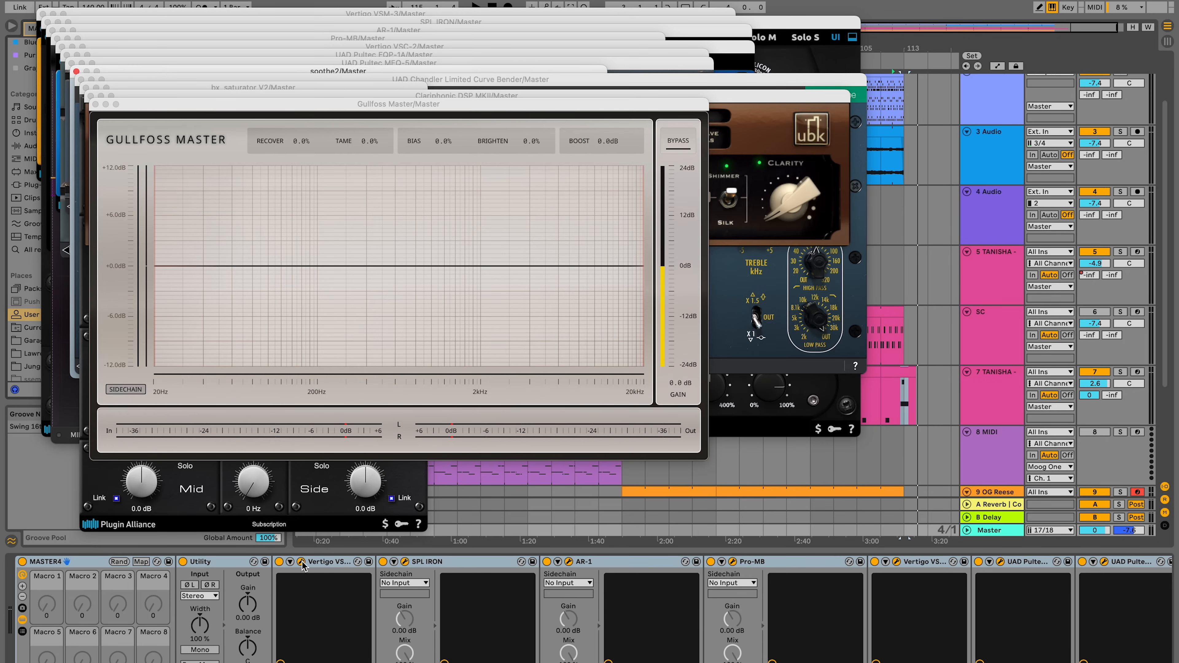
left_click(301, 562)
left_click(301, 562)
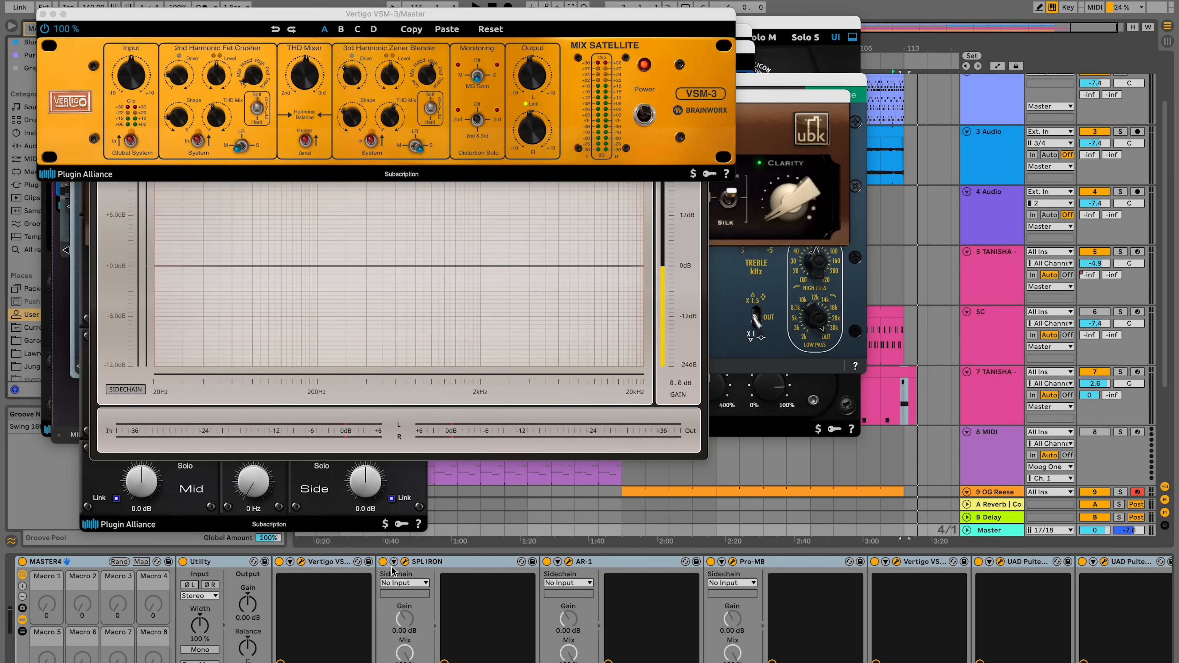
left_click(405, 562)
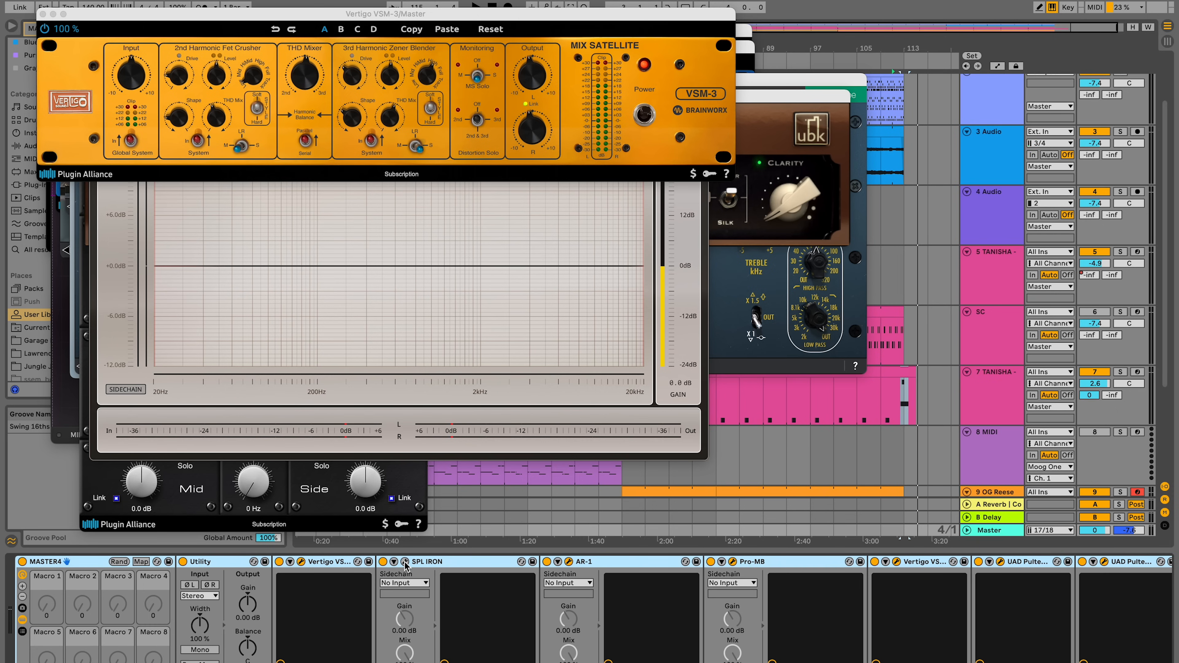
left_click(404, 561)
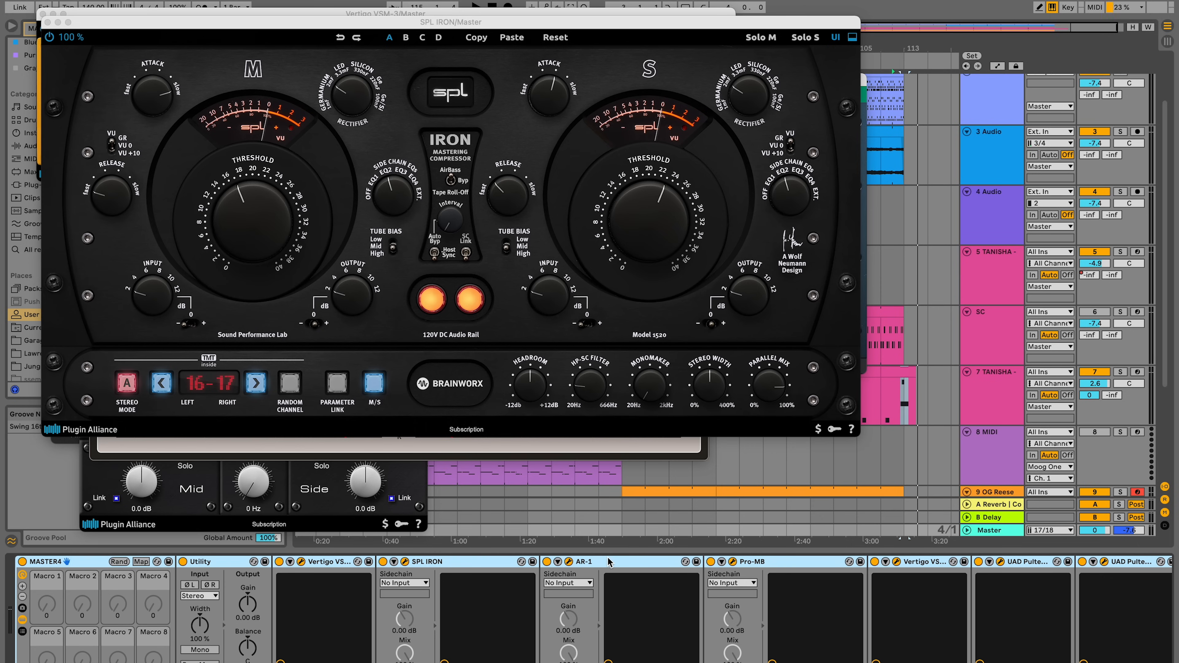
left_click(569, 562)
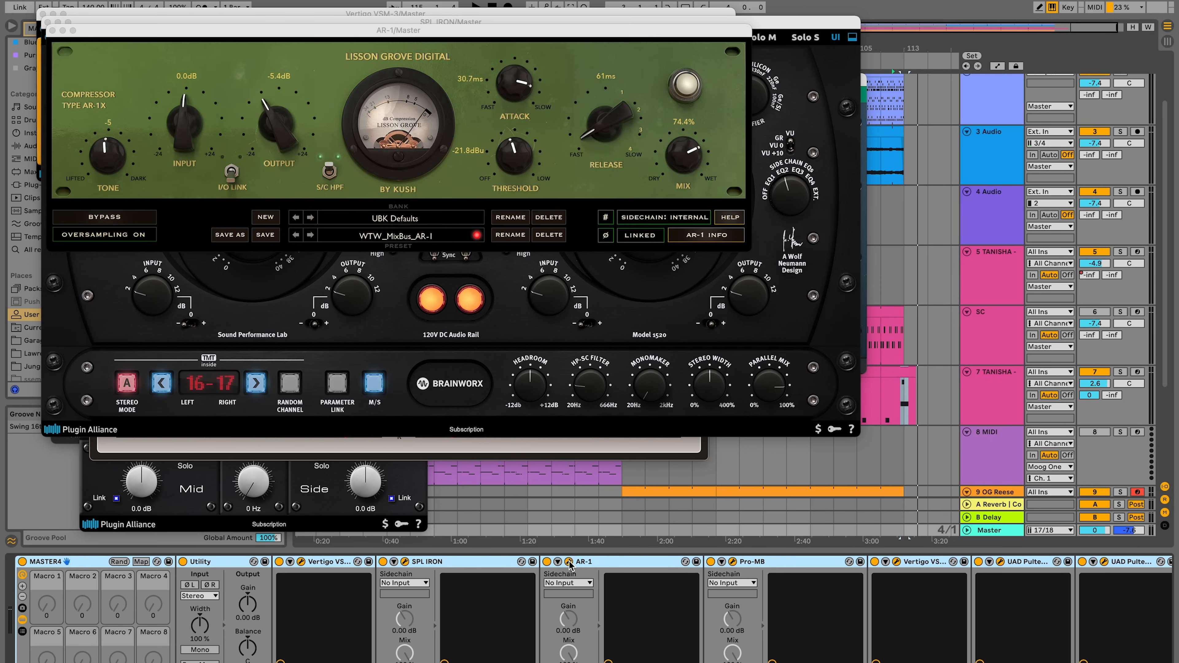
left_click(733, 562)
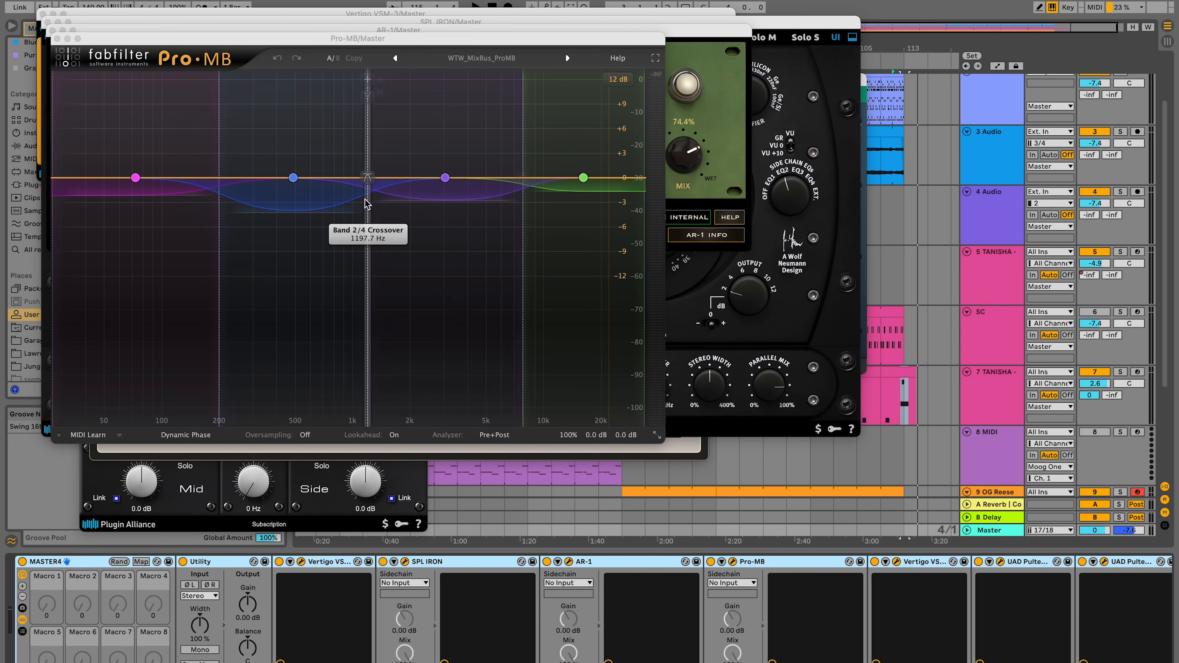
Step: Inspect the Vertigo VSC-2, both UAD Pultec equalizers, soothe2 and the Chandler Limited Curve Bender on the Master
left_click(897, 562)
scroll(872, 569, "right", 4)
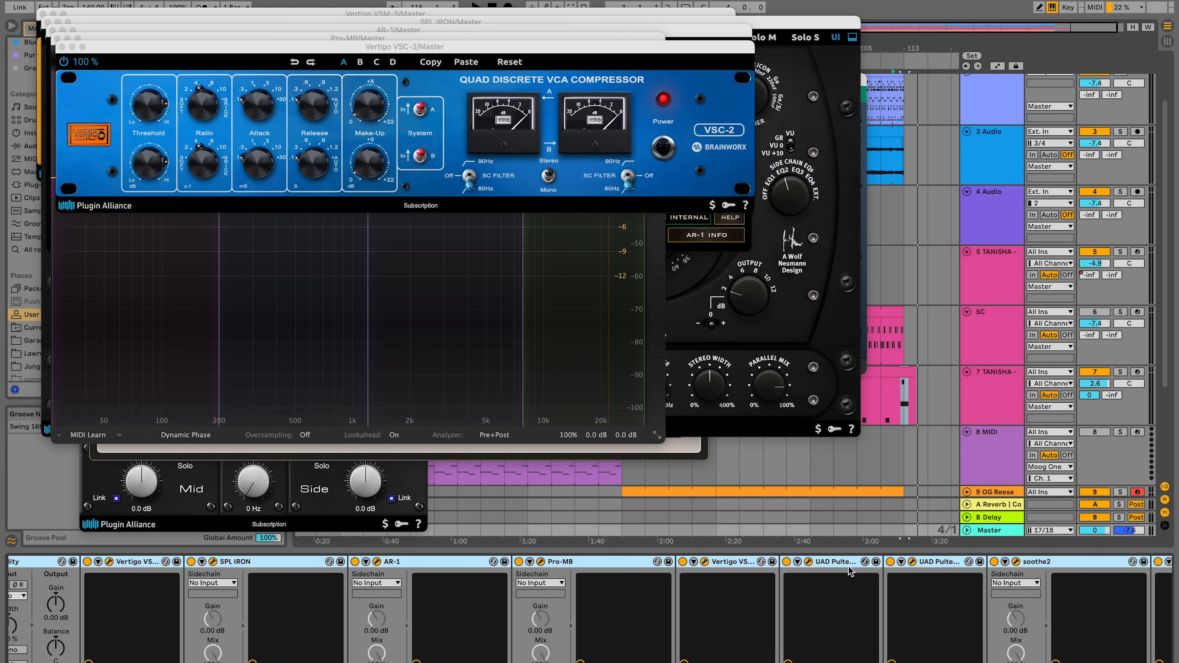
left_click(808, 562)
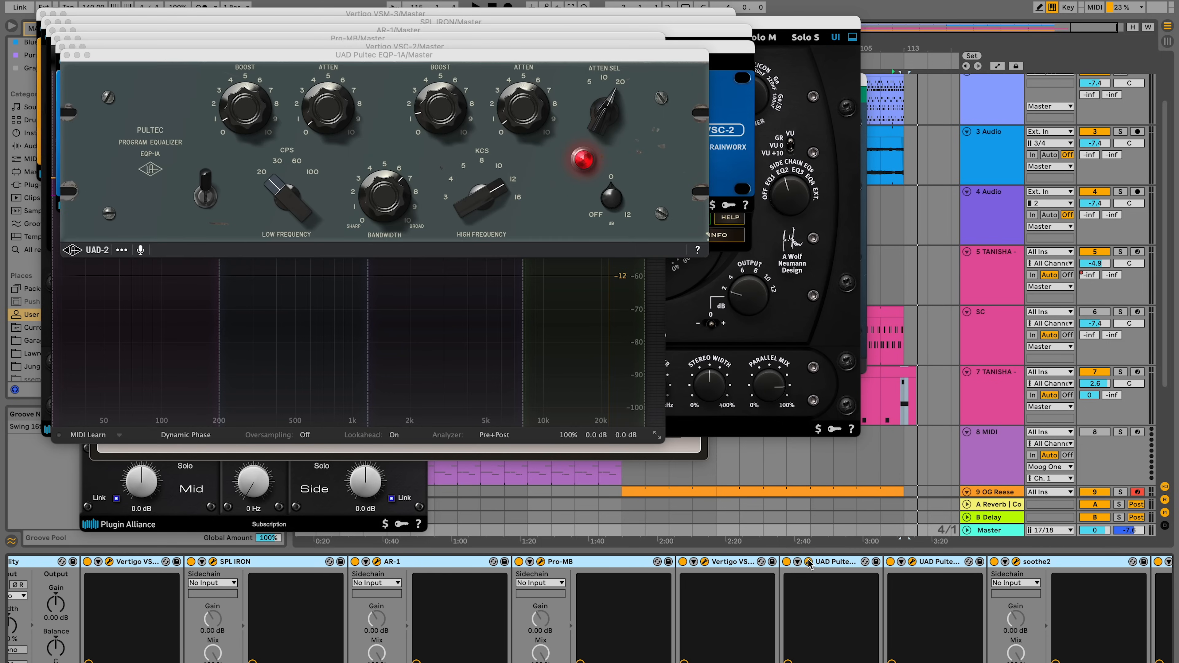
left_click(912, 562)
scroll(872, 603, "right", 5)
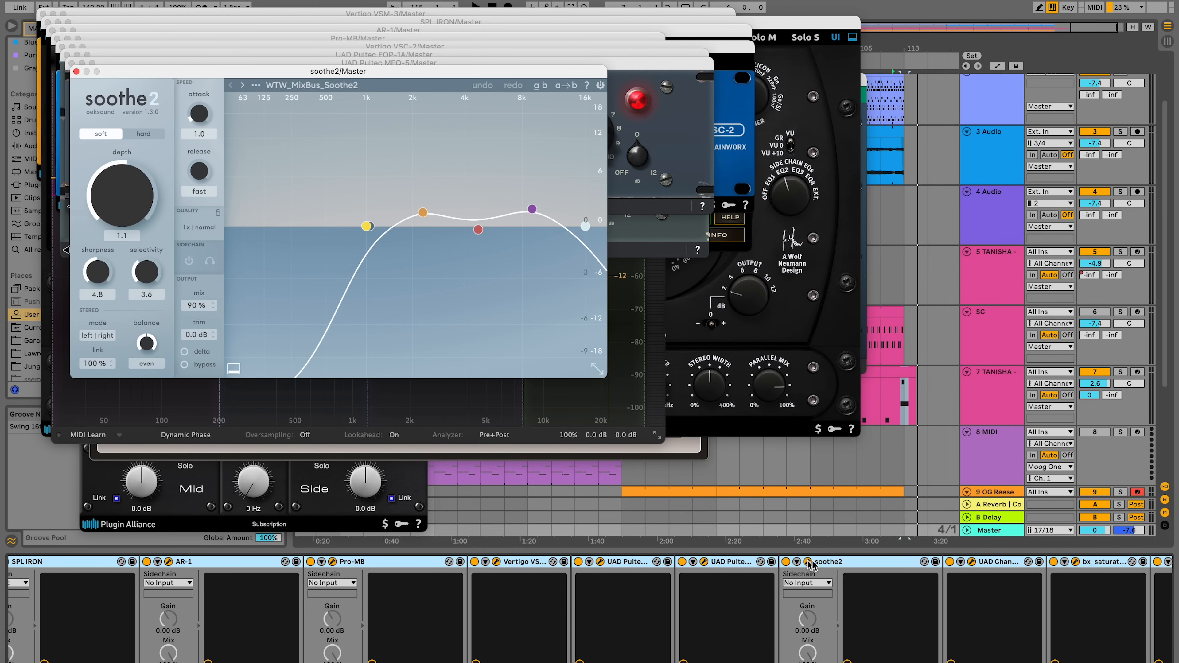
scroll(812, 566, "right", 2)
left_click(881, 561)
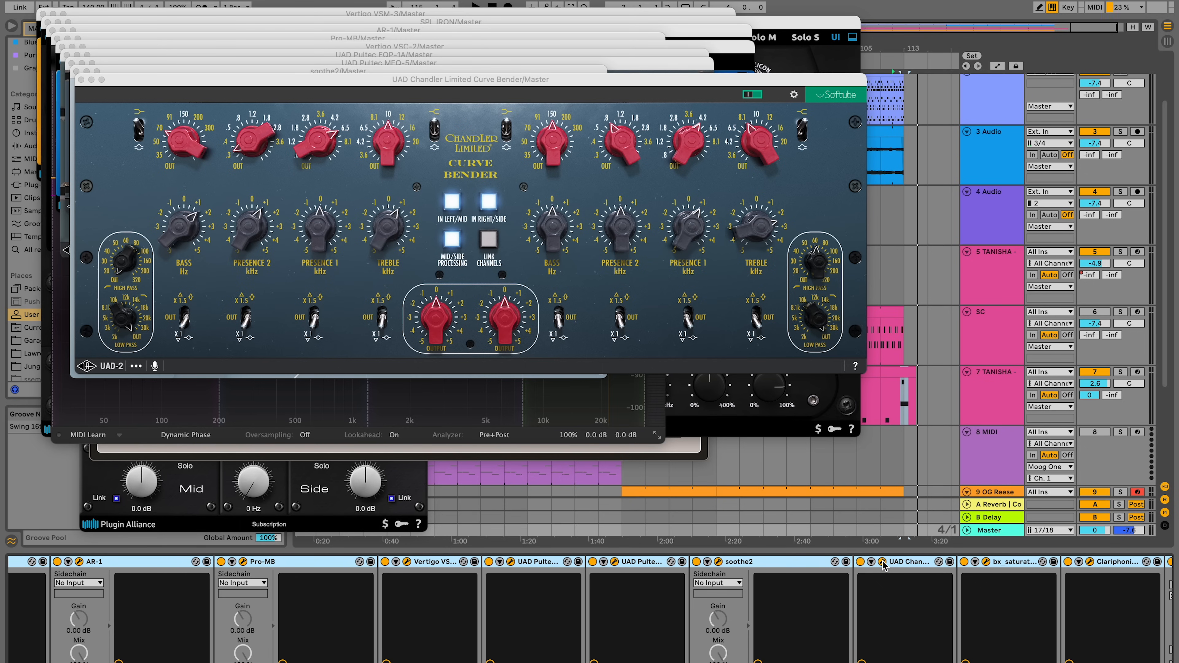
Step: Review the bx_saturator V2, Clariphonic DSP MKII and Gullfoss Master settings at the end of the Master chain
scroll(881, 566, "right", 4)
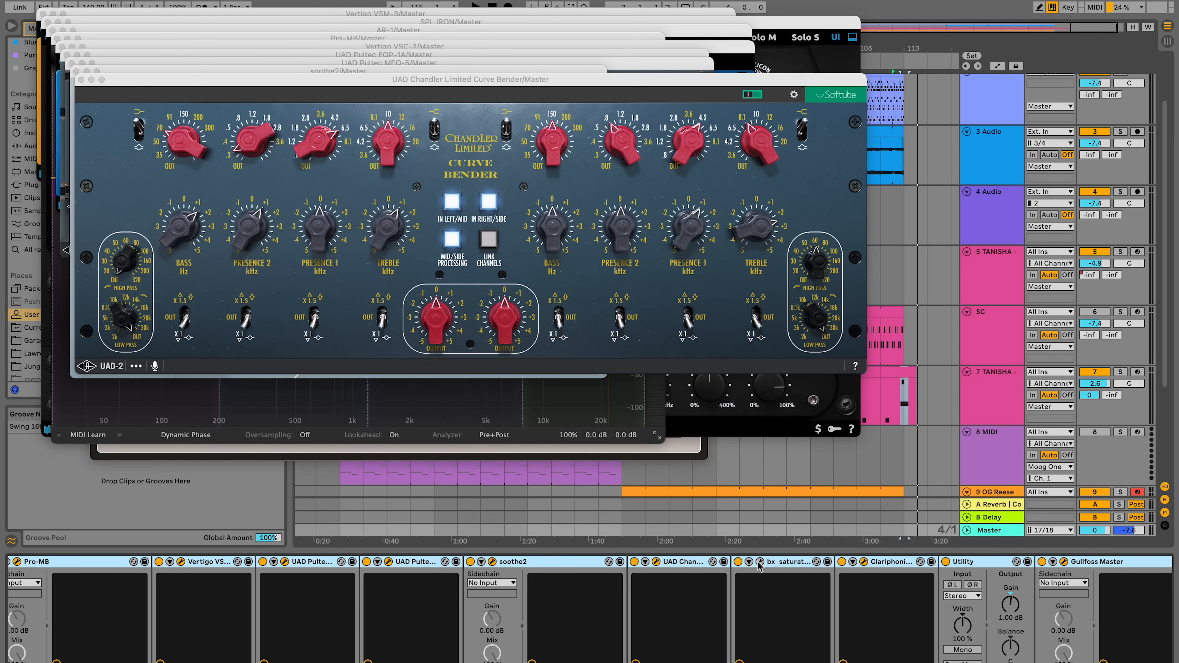
left_click(760, 563)
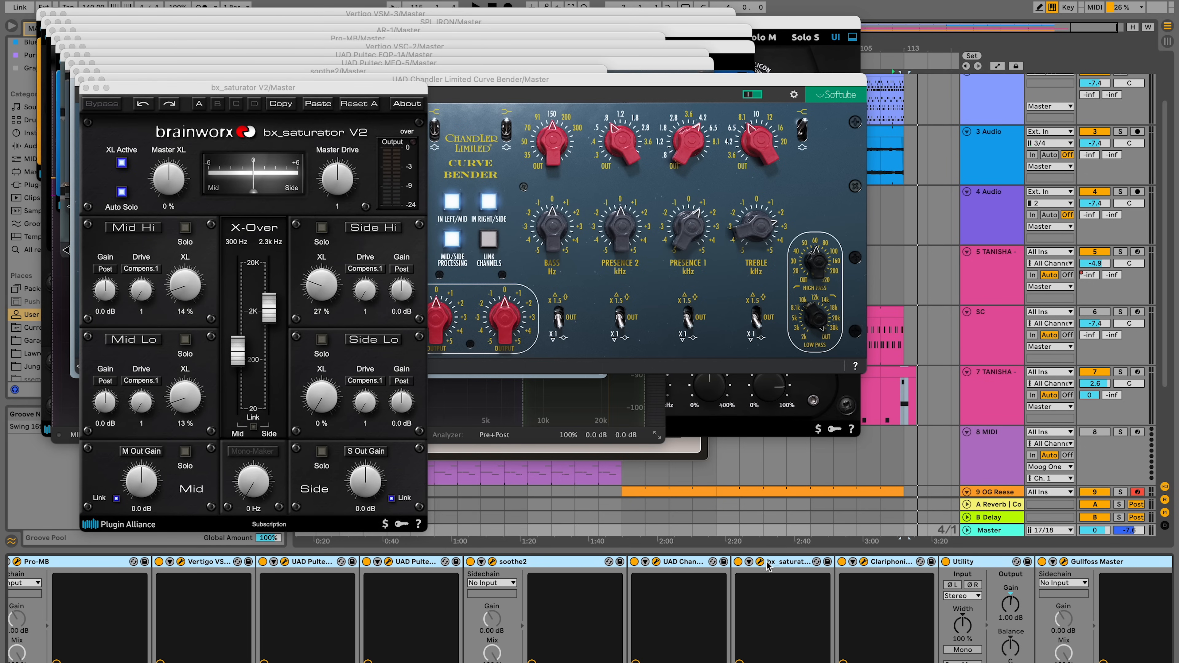
left_click(863, 563)
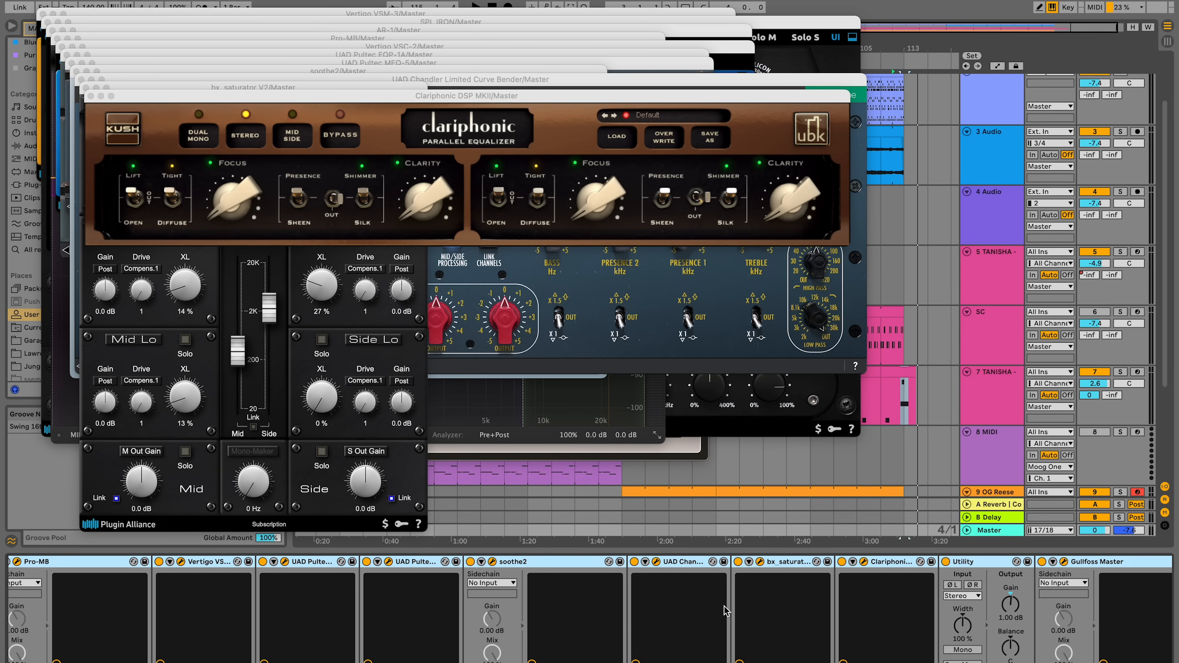
scroll(725, 611, "right", 3)
left_click(949, 562)
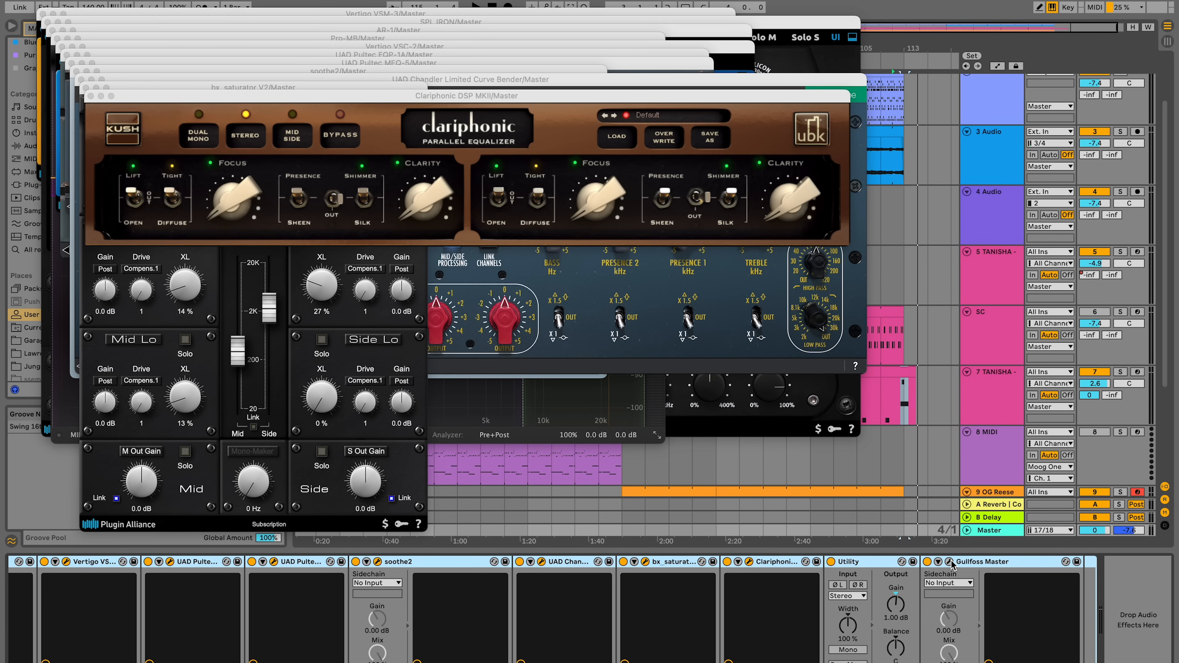
left_click(949, 561)
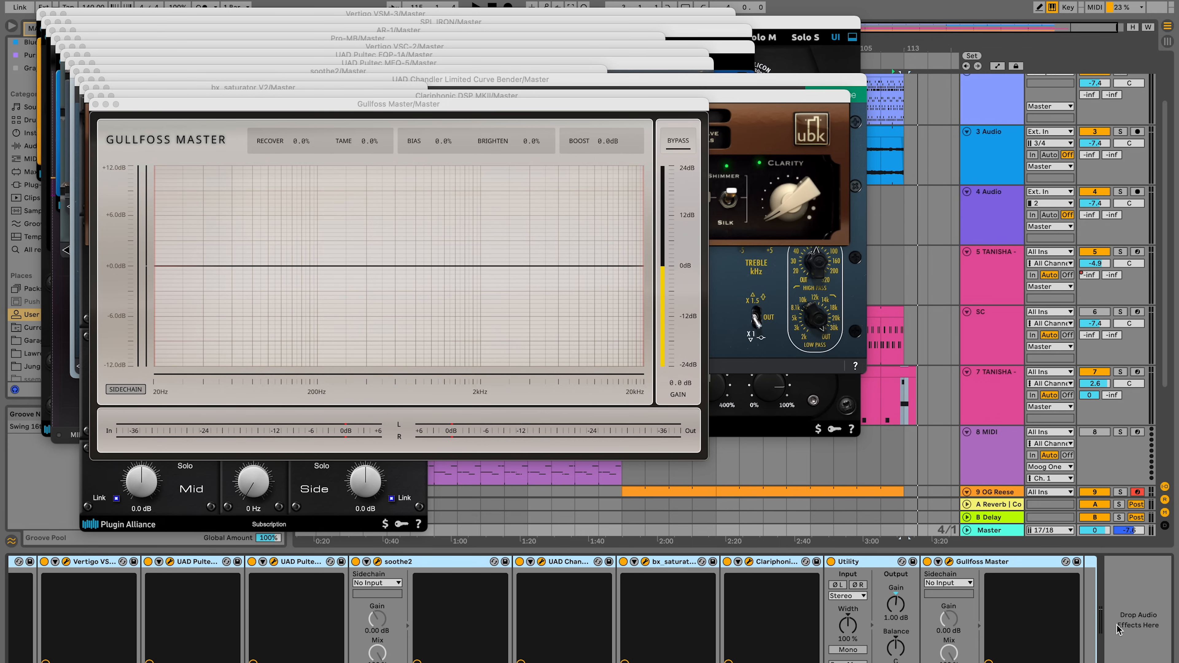
Step: Play the arrangement from bar 17 with the Master track's device chain displayed
left_click(1002, 464)
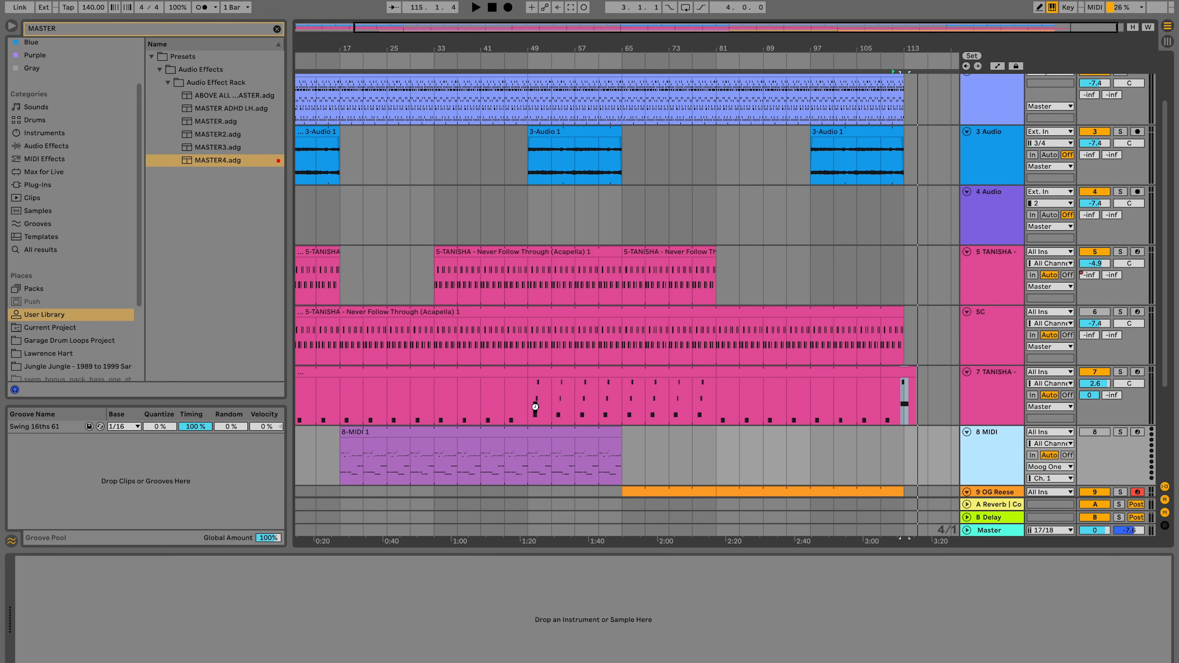
left_click(339, 461)
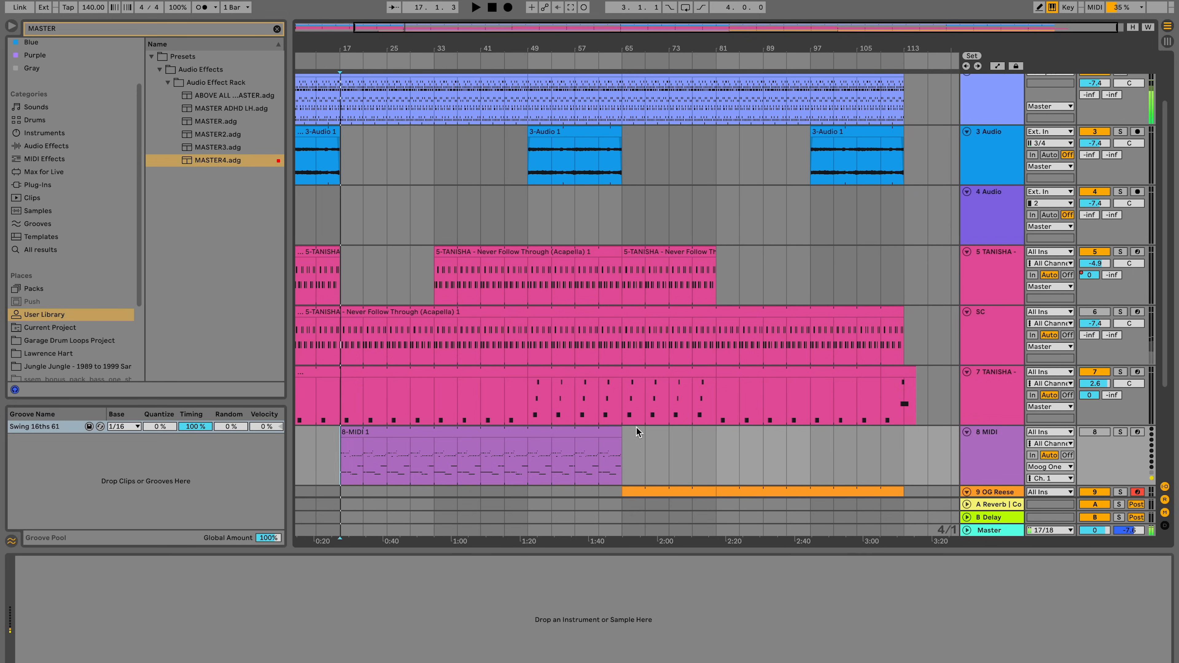
scroll(709, 354, "down", 5)
left_click(342, 390)
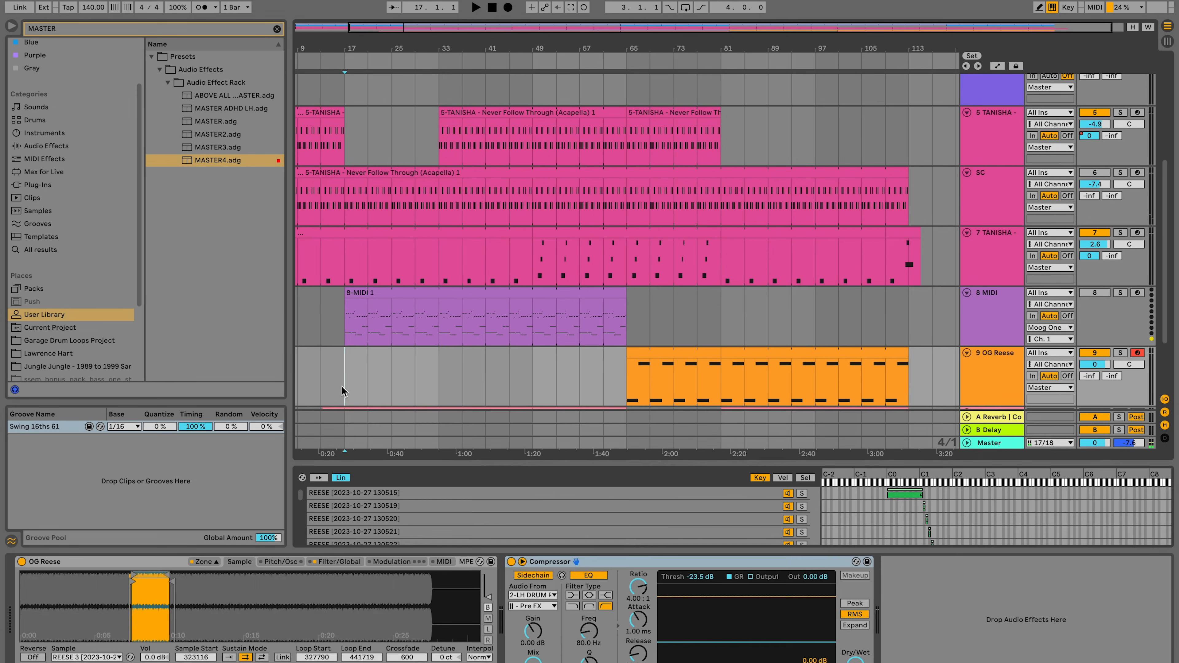
left_click(997, 442)
left_click(984, 442)
left_click(989, 530)
key("space")
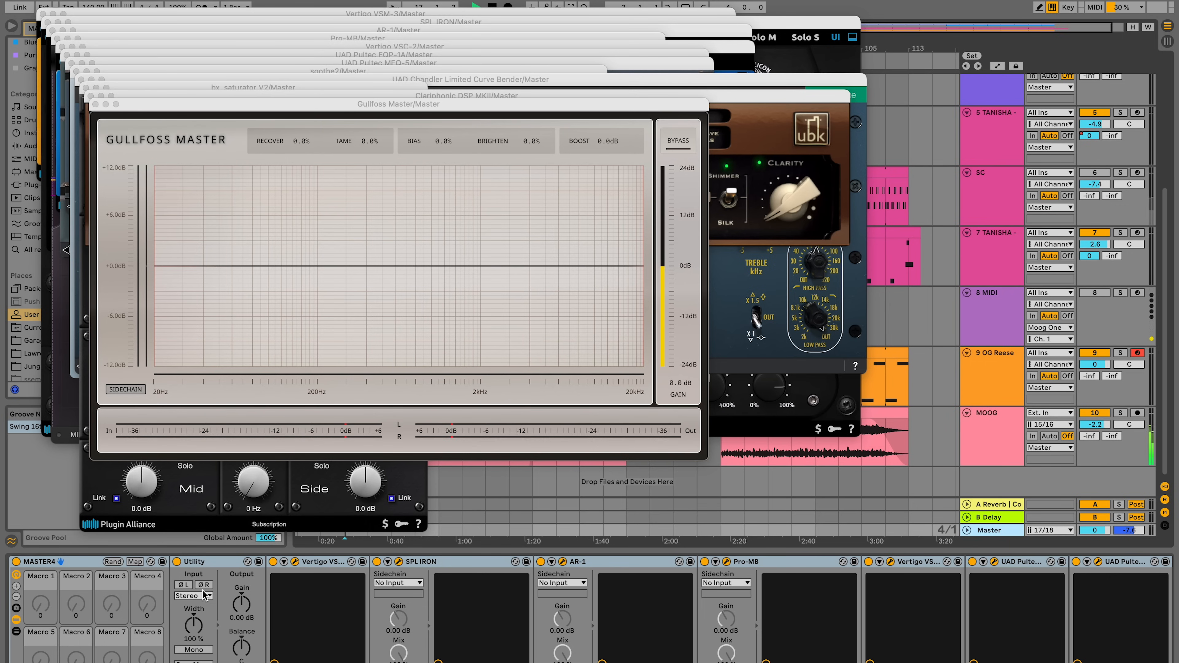
Step: Compare playback with the MASTER4 rack bypassed and enabled, and set its first Utility's gain to -0.61 dB
left_click(16, 561)
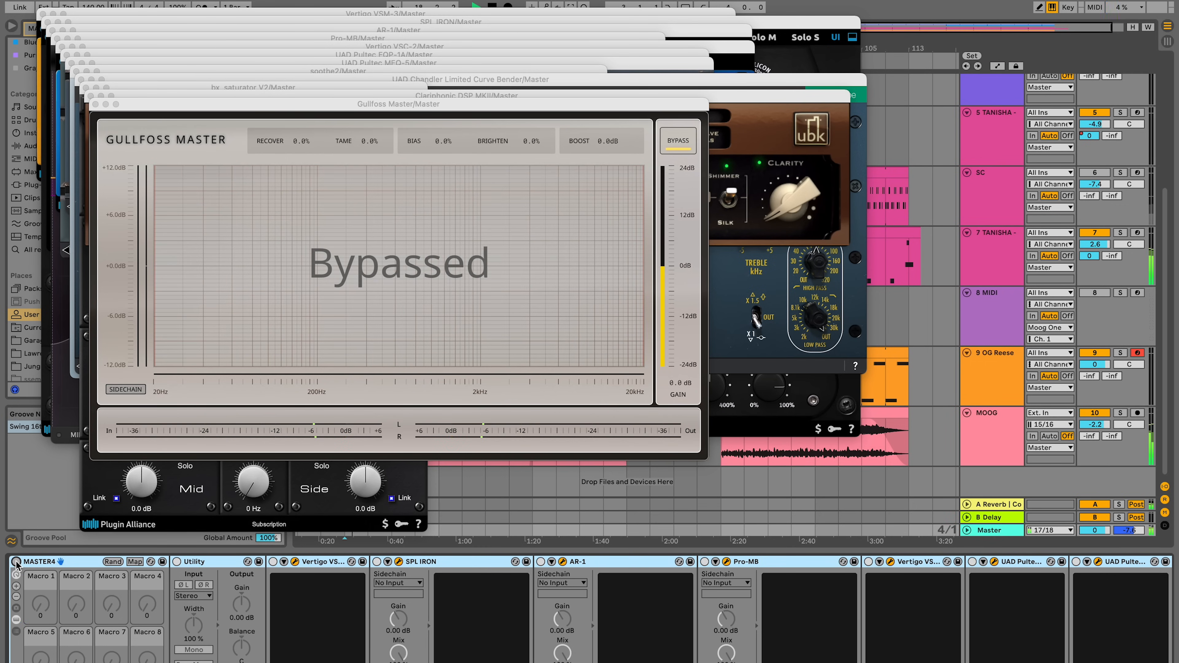
left_click(16, 561)
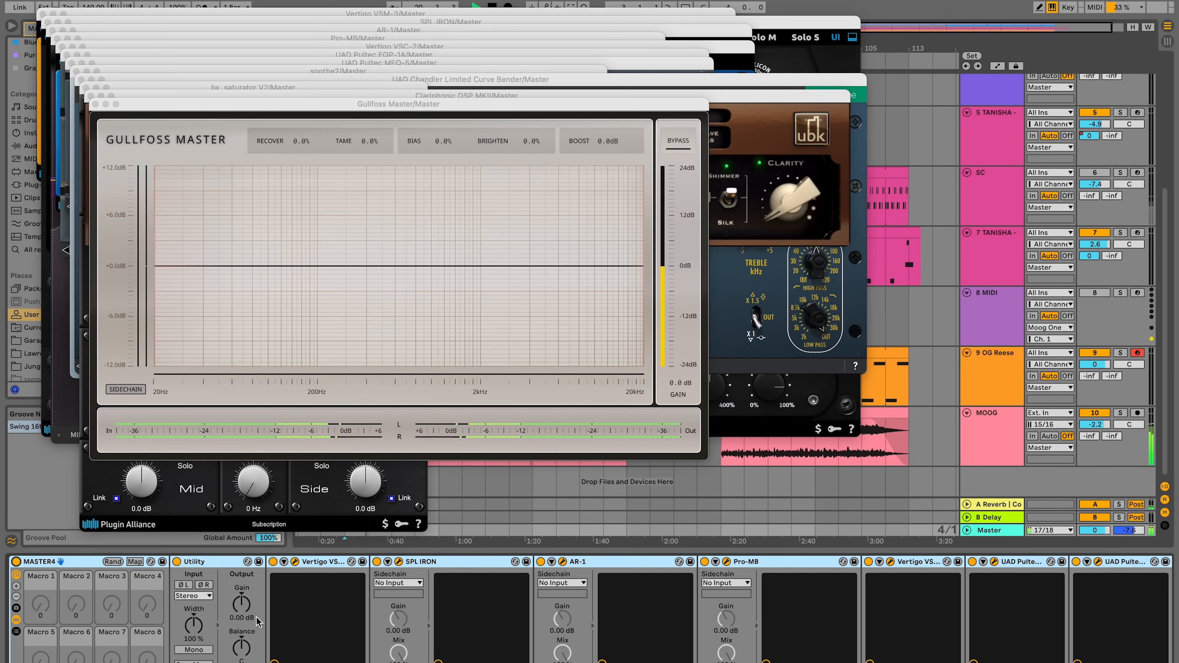
left_click(241, 603)
Step: Close the open plug-in windows of the Master chain to reveal the full arrangement
left_click(96, 106)
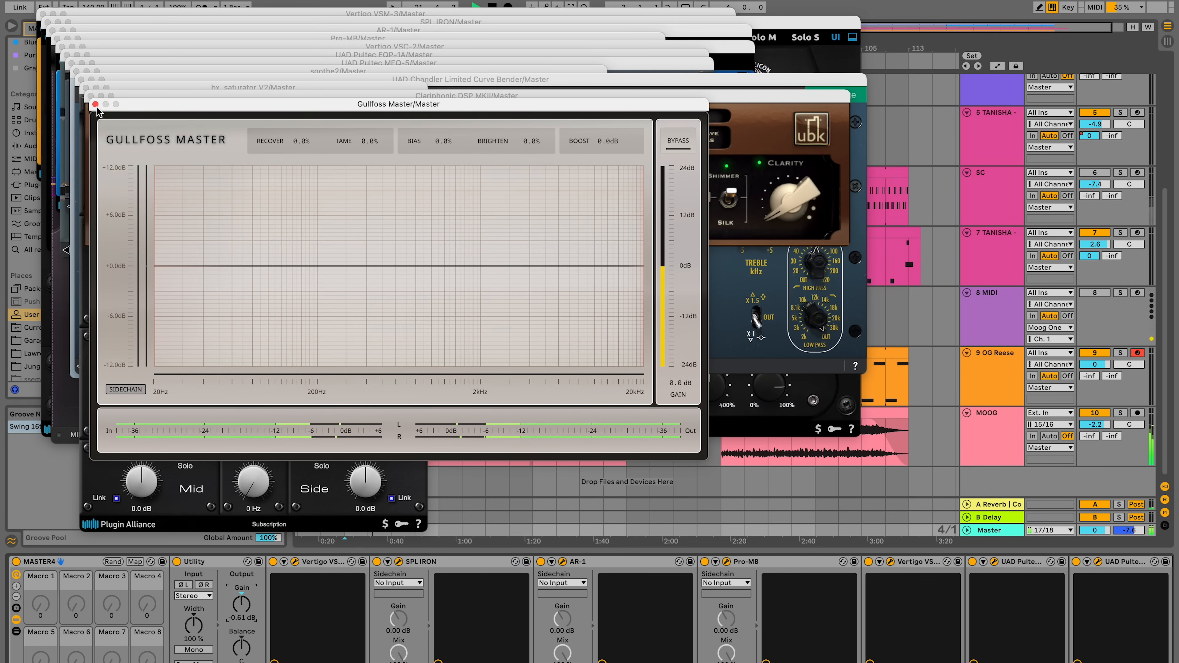
left_click(95, 105)
left_click(90, 96)
left_click(85, 88)
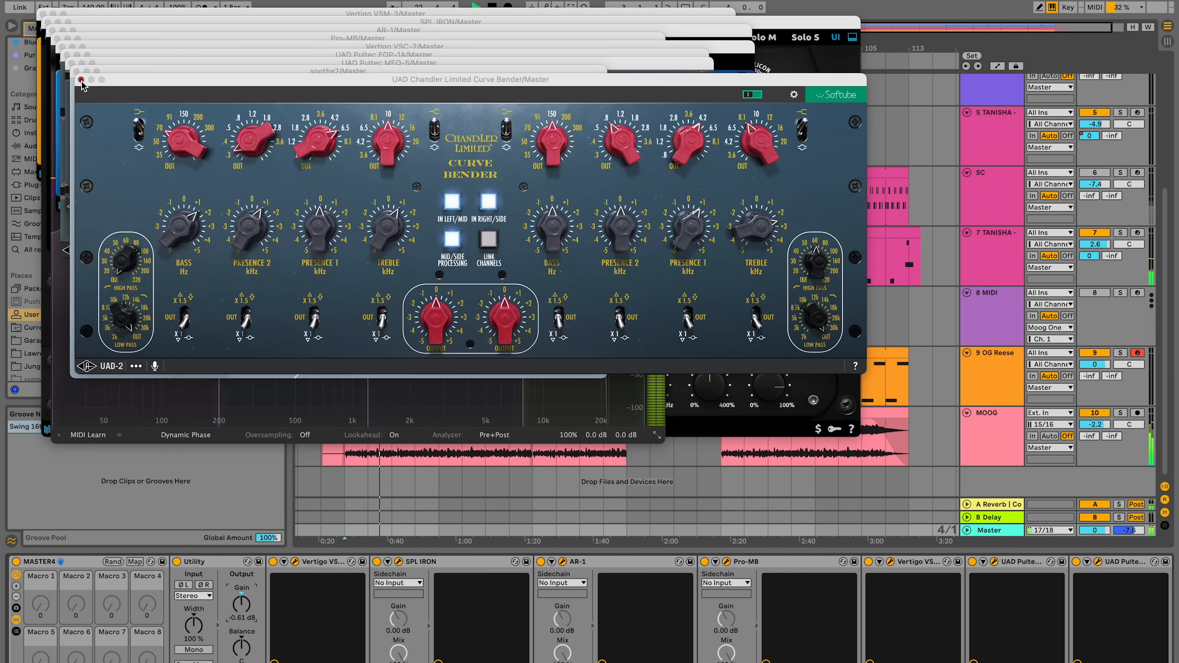
left_click(80, 80)
left_click(76, 72)
left_click(71, 63)
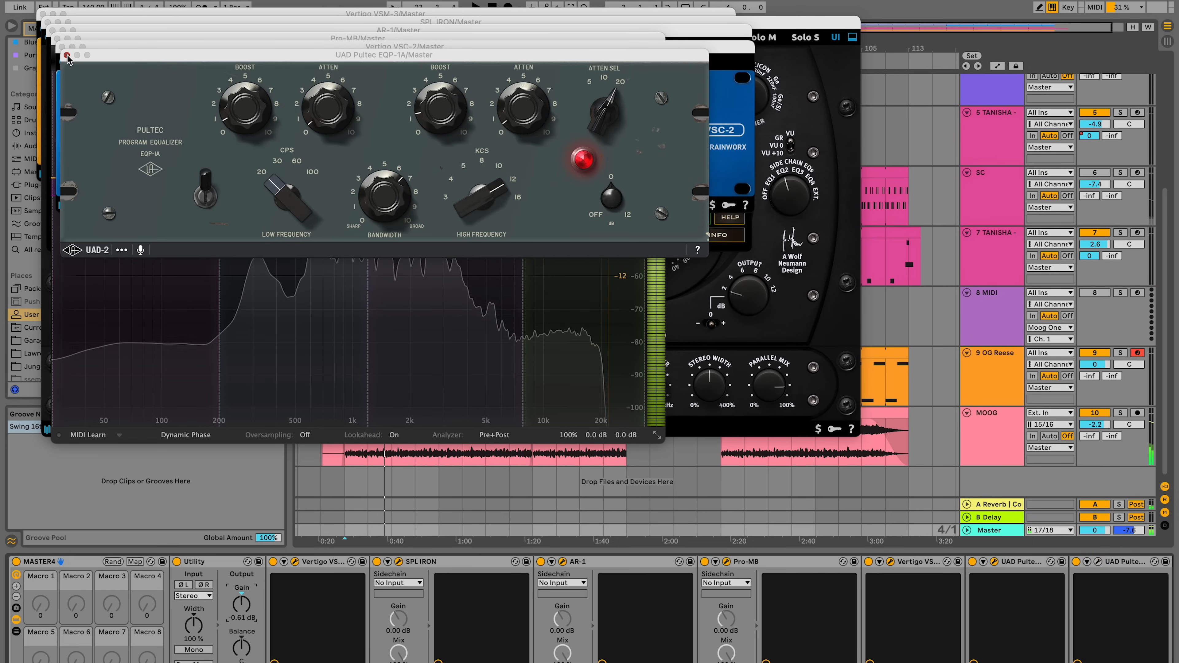
left_click(67, 55)
left_click(63, 47)
left_click(57, 38)
left_click(52, 30)
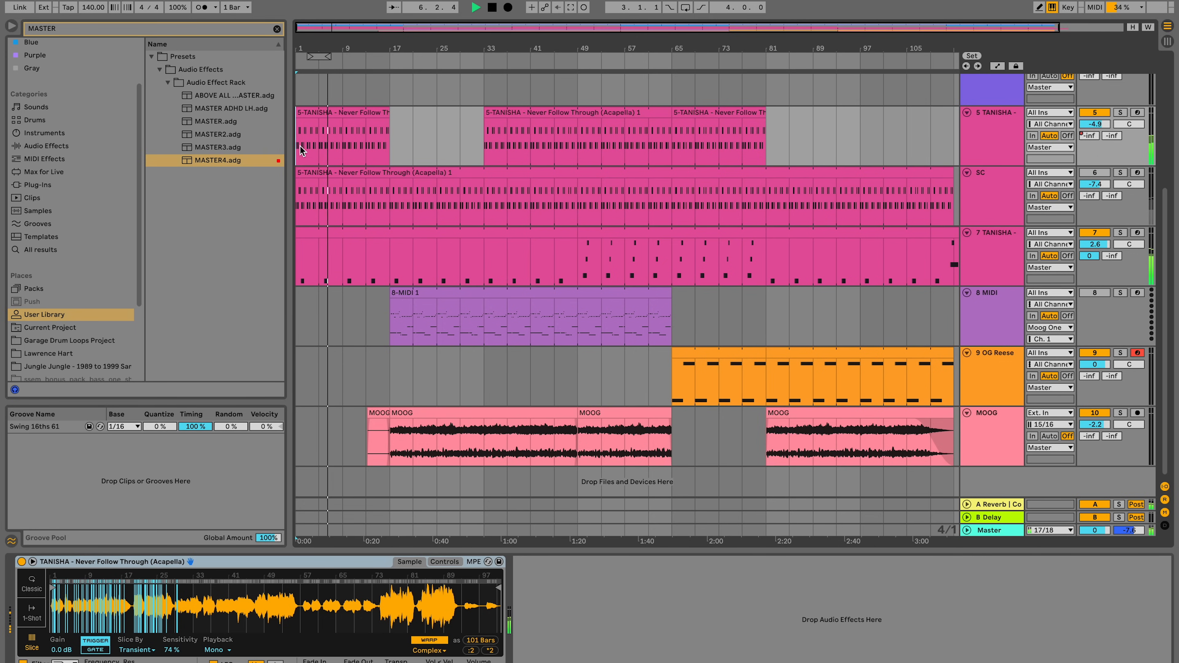
Step: Unfold the A Reverb return track, and set the volume of the MOOG track to 1.3 and of vocal track 5 to -2.2
left_click(966, 504)
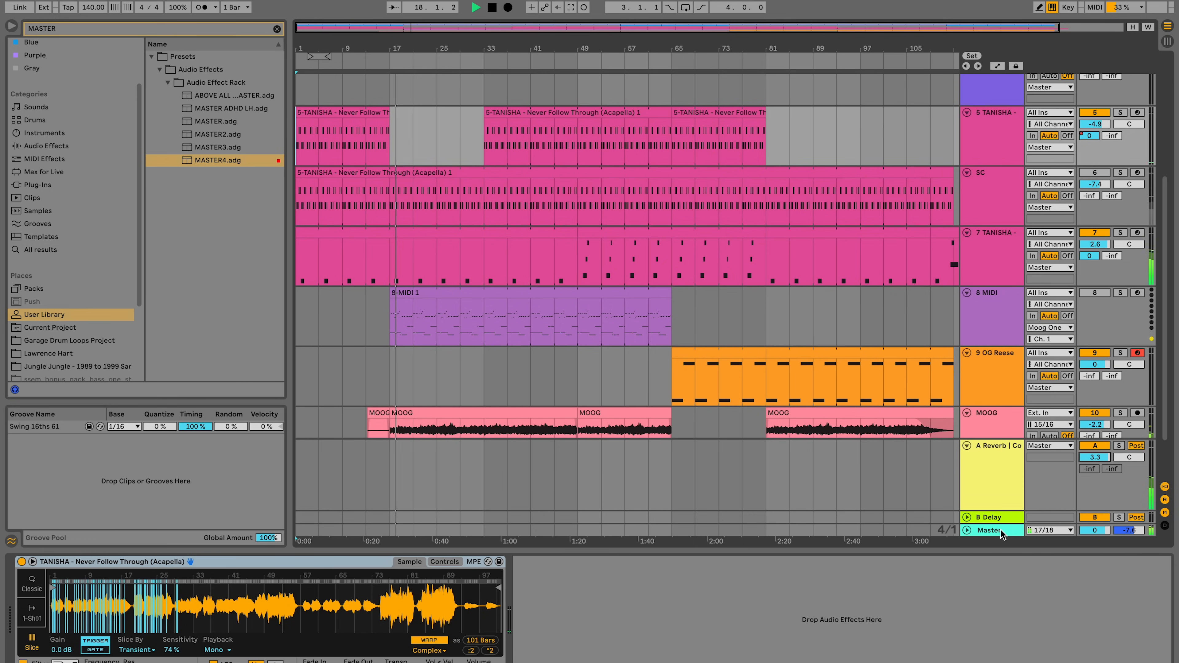
scroll(847, 318, "down", 2)
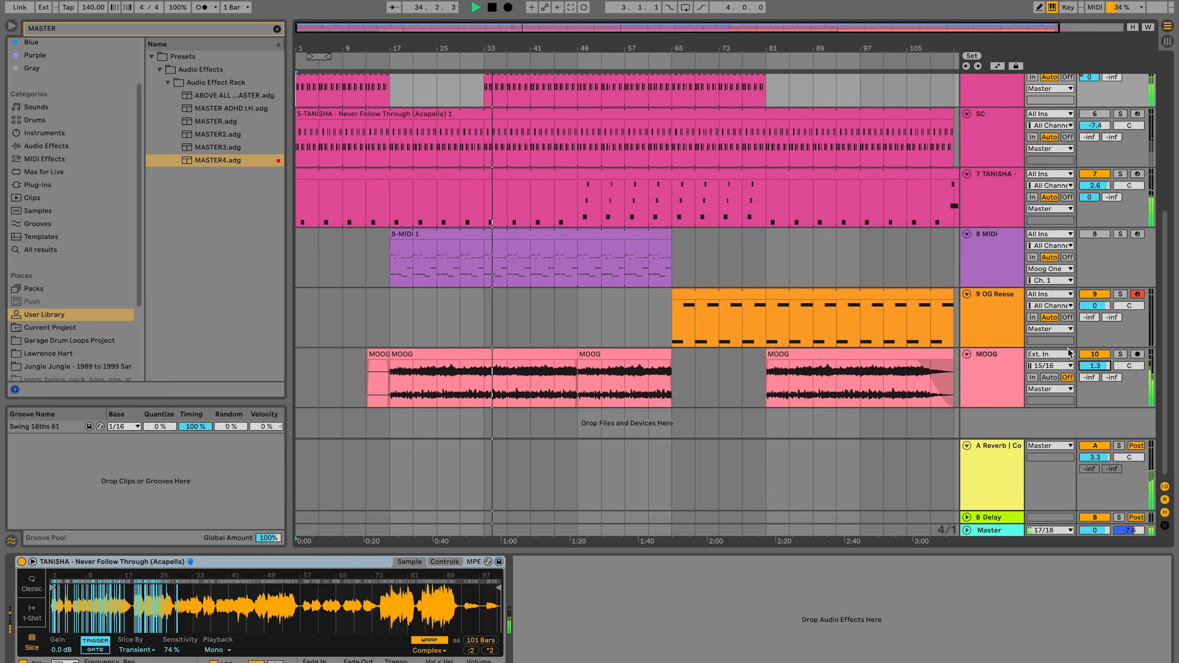
scroll(1103, 220, "up", 4)
left_click_drag(1103, 220, 1104, 207)
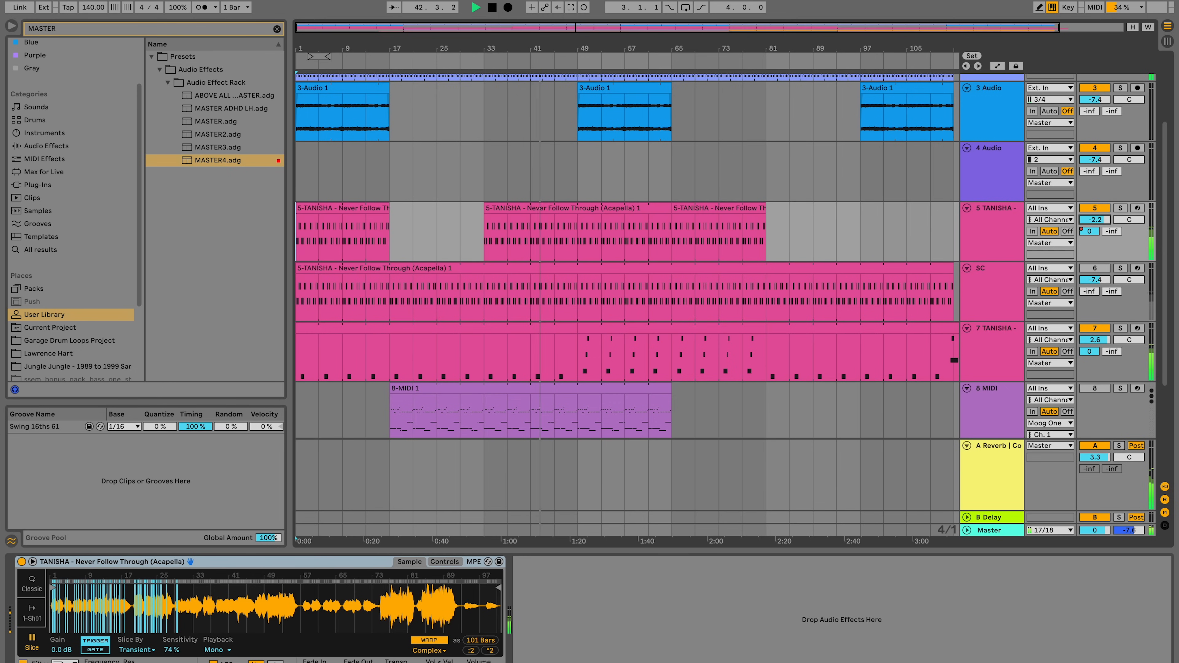
Step: Set track 7's volume to 3.8 and its reverb send to -3.4, and raise the 3 Audio track's volume to -3.6
scroll(1089, 243, "down", 2)
left_click_drag(1095, 271, 1094, 266)
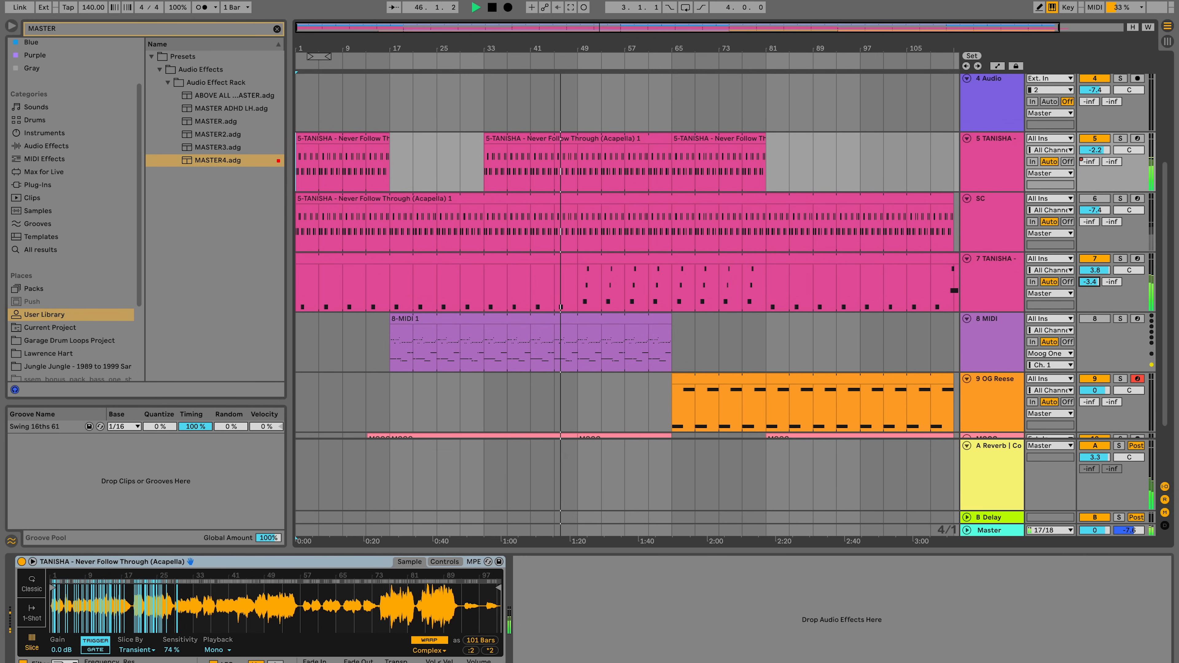
scroll(1098, 186, "up", 4)
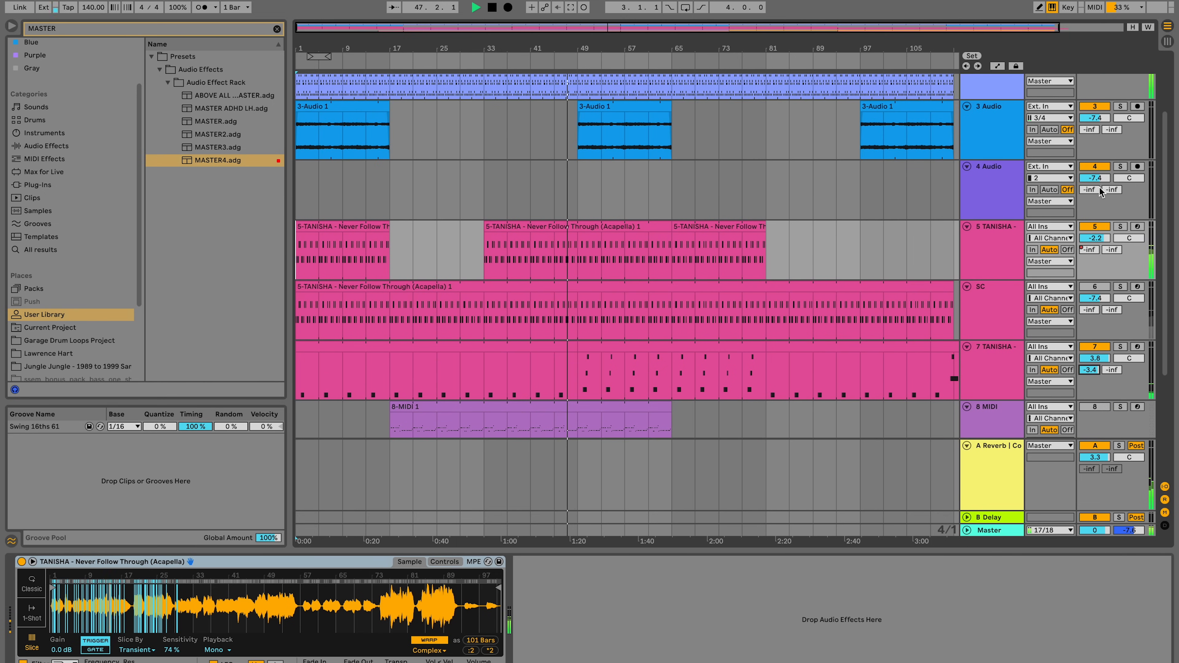
left_click_drag(1094, 117, 1094, 102)
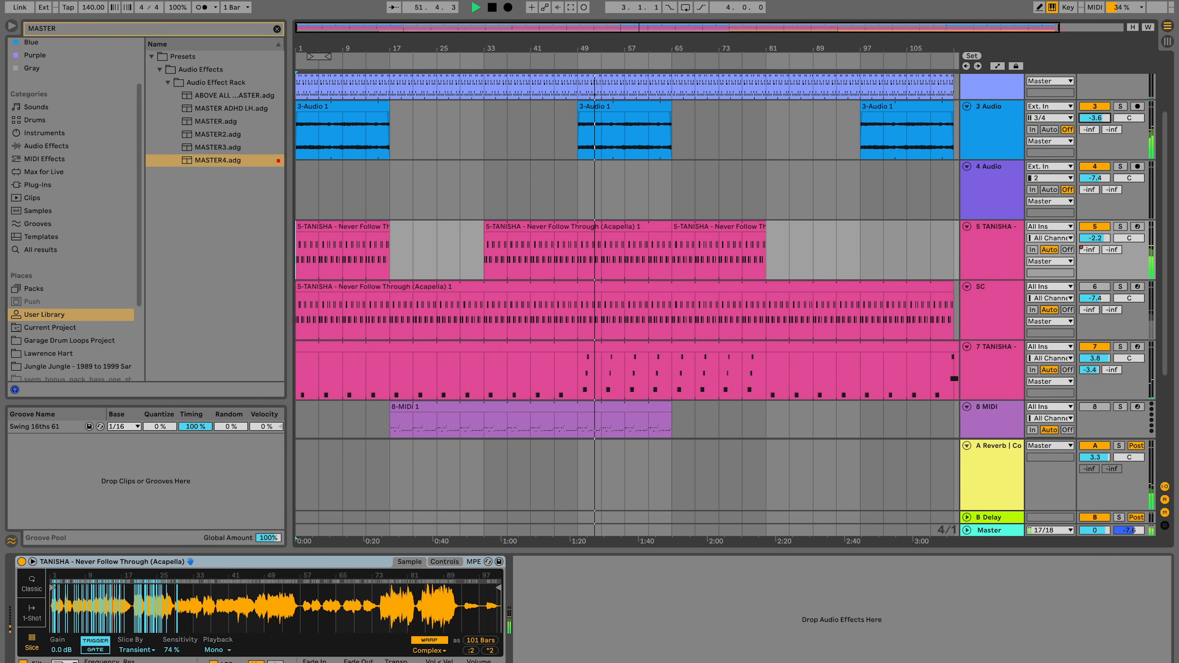
Step: Rebalance the track volumes: track 7 to 4.6, vocal track 5 to -1.7 and the LH DRUM track to -6.7
scroll(1094, 250, "down", 2)
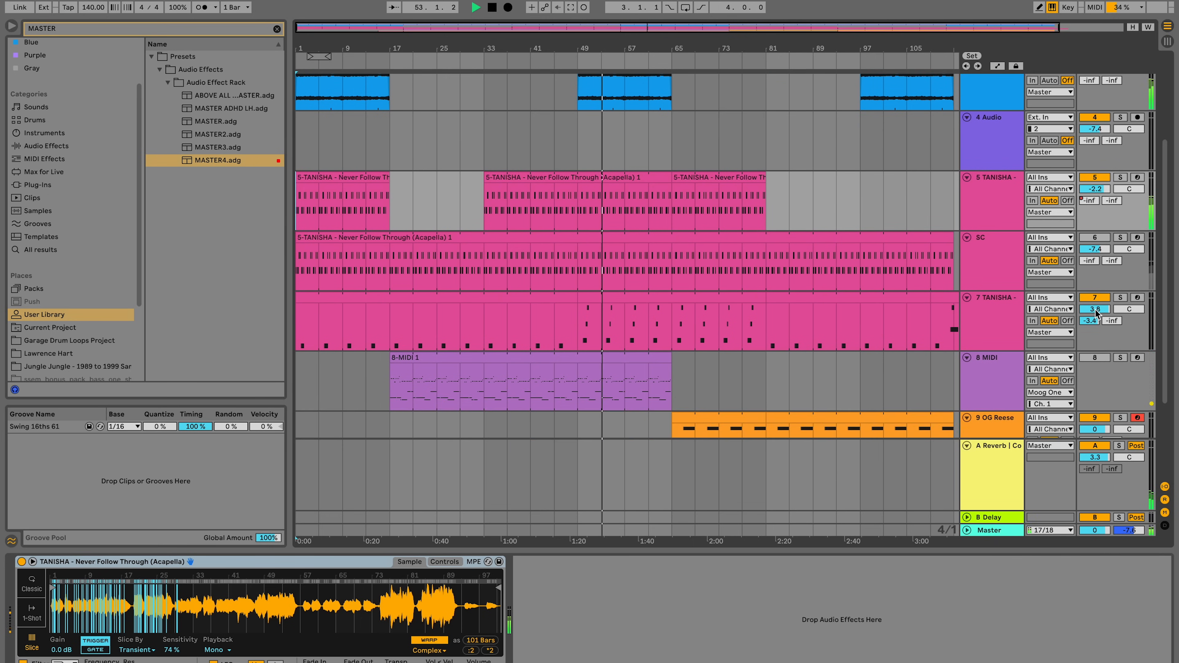
left_click_drag(1095, 308, 1095, 305)
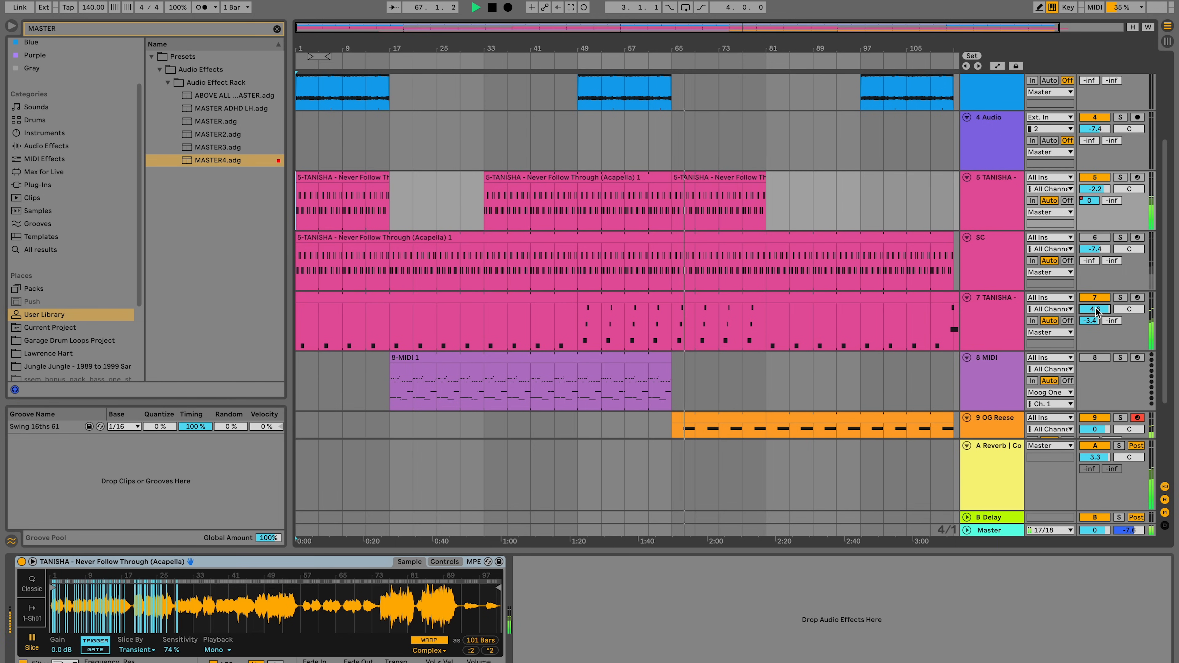
left_click_drag(1094, 192, 1094, 193)
scroll(1097, 162, "up", 3)
left_click_drag(1094, 151, 1095, 148)
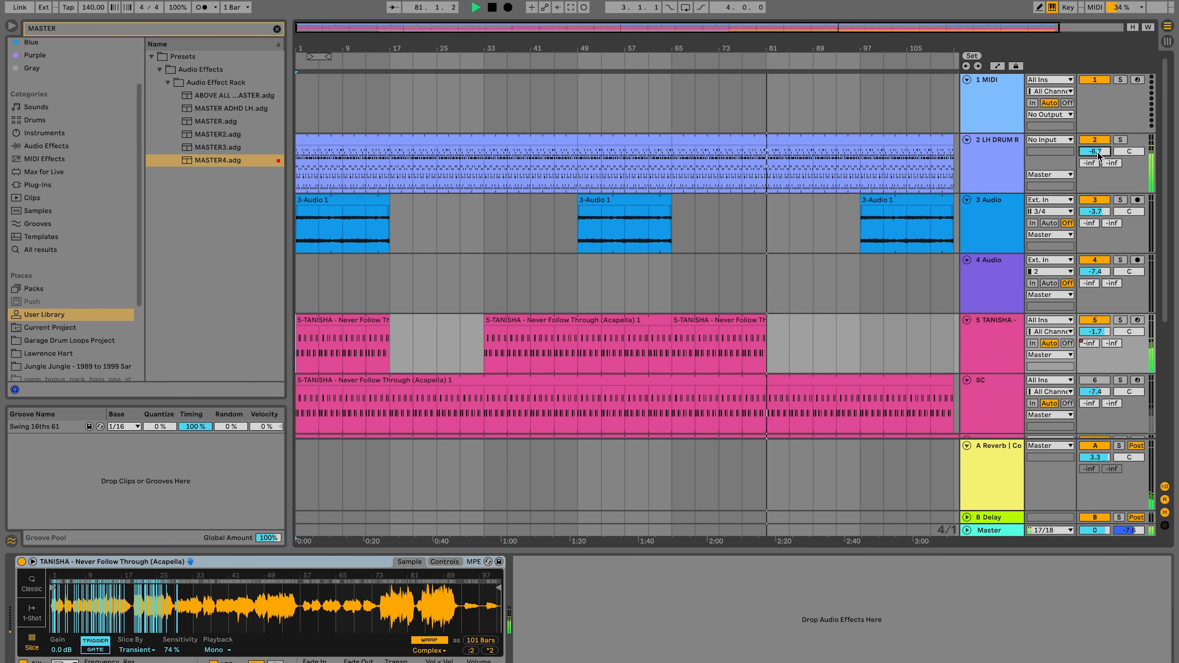
Step: Set the MOOG track's volume to 1.5 during playback of the final section
scroll(1098, 154, "down", 5)
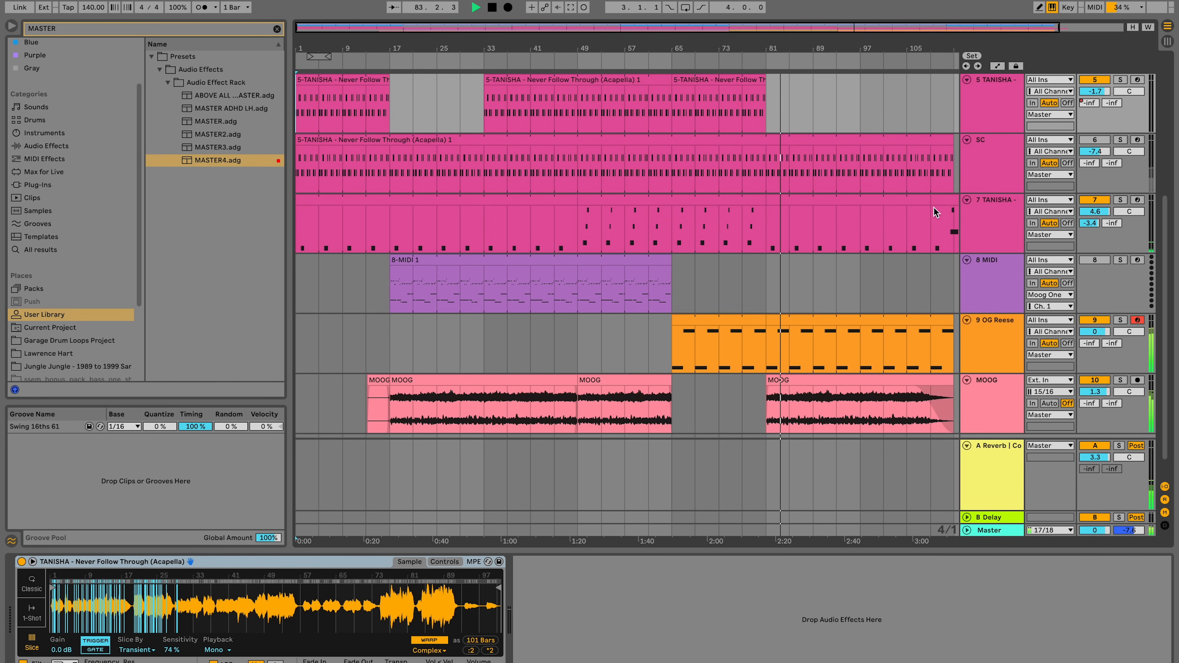
scroll(935, 211, "right", 3)
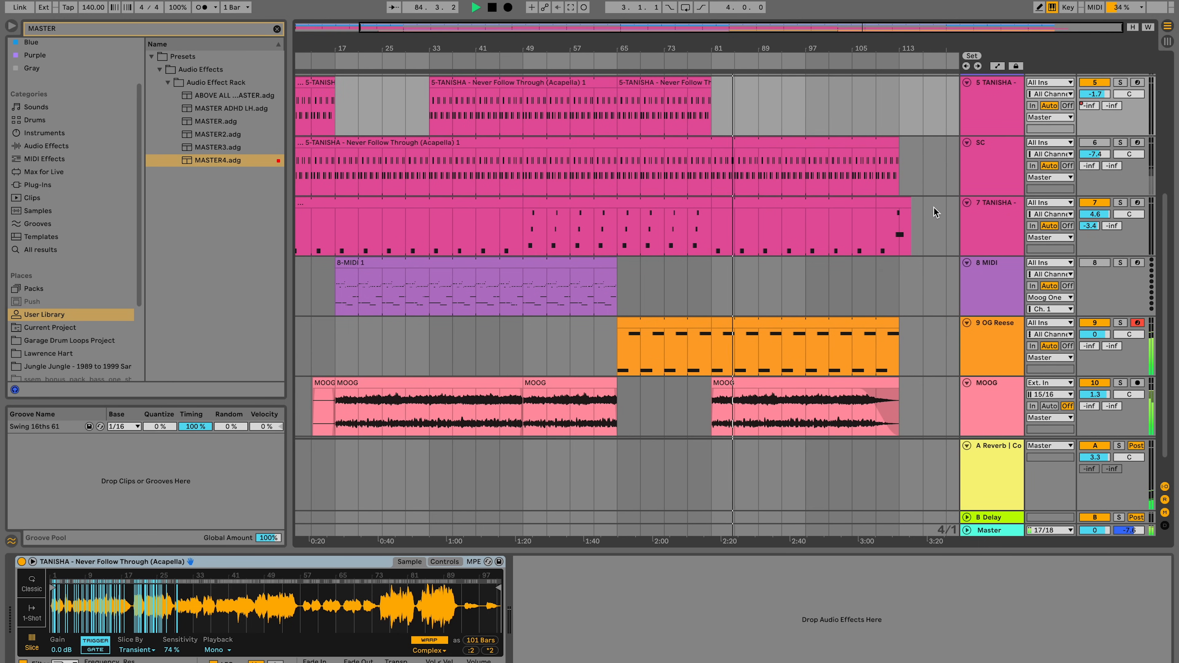
left_click(1096, 393)
left_click_drag(1096, 394, 1096, 392)
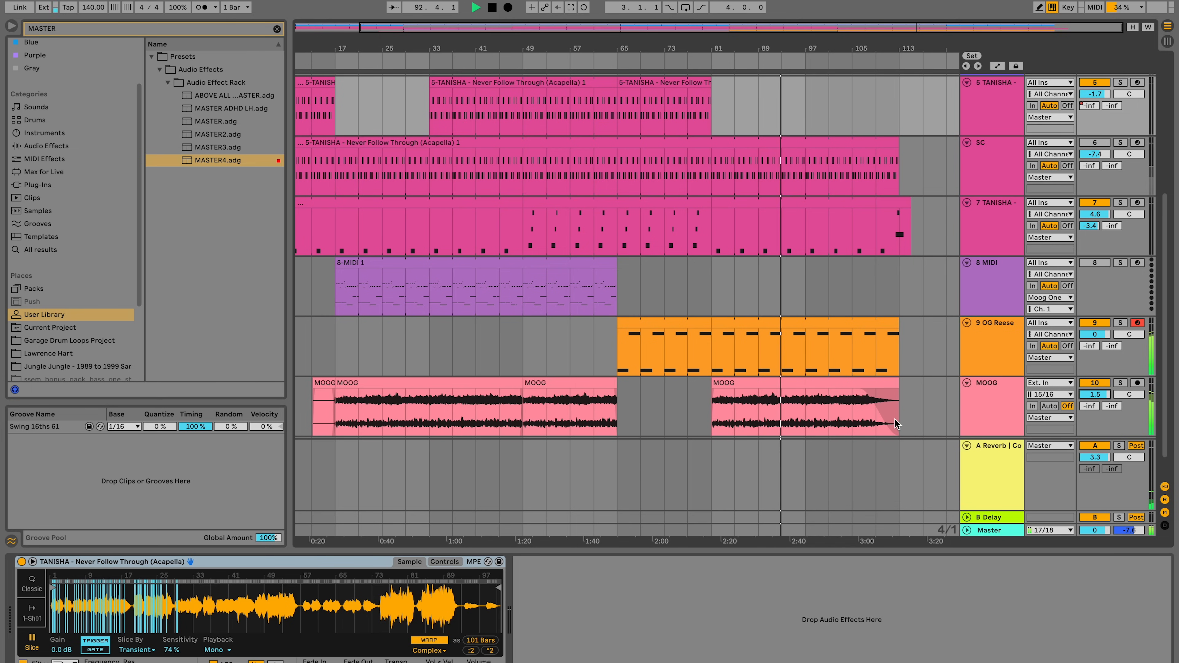
Step: Copy the track 5 vocal clip that starts at bar 65 and paste it at bar 97
scroll(855, 386, "up", 5)
left_click_drag(619, 312, 708, 310)
key("super+c")
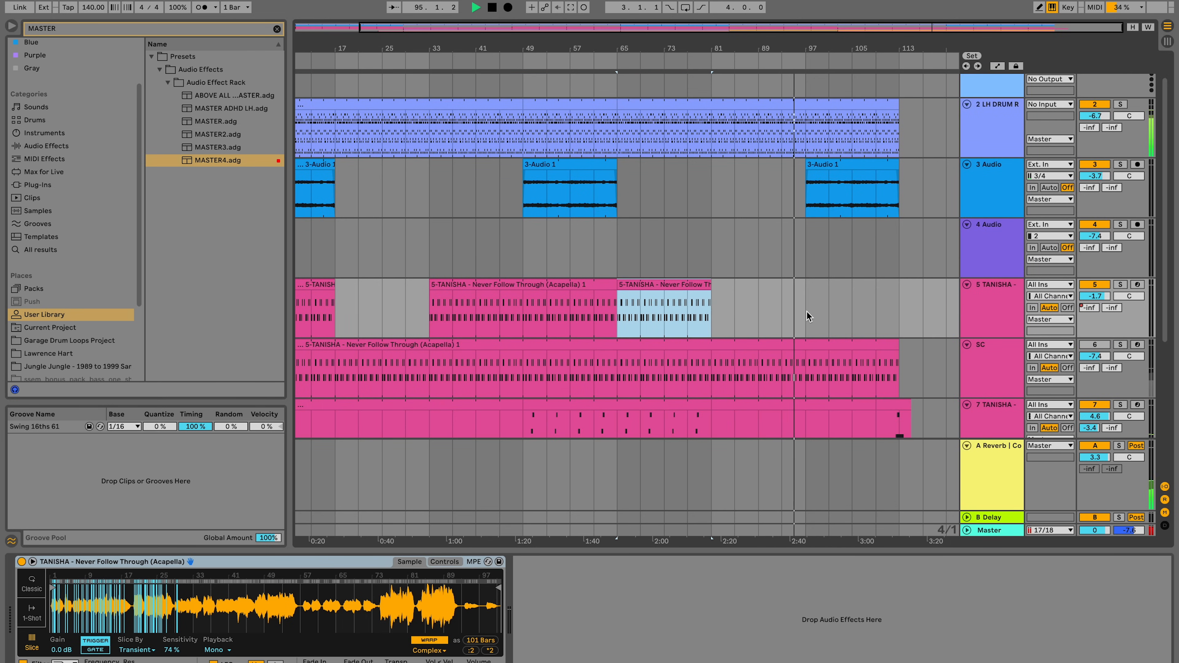
left_click(805, 311)
key("super+v")
Step: Lower vocal track 5's reverb send to -20.0 while the pasted clip plays
scroll(804, 312, "down", 4)
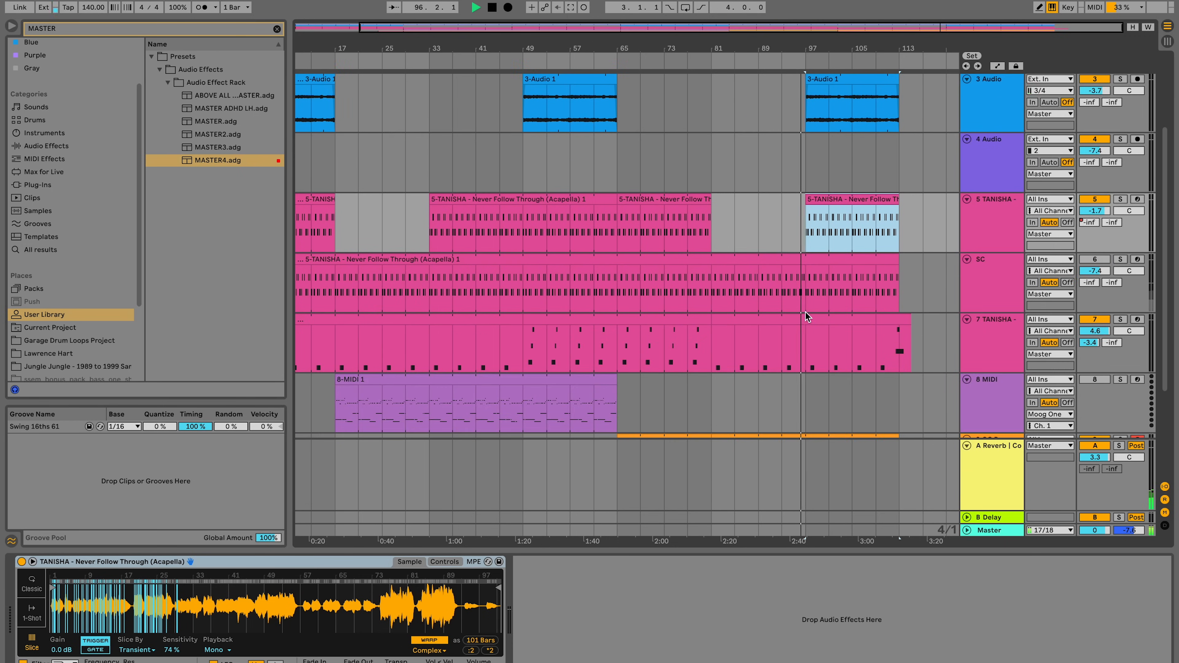
scroll(805, 311, "down", 1)
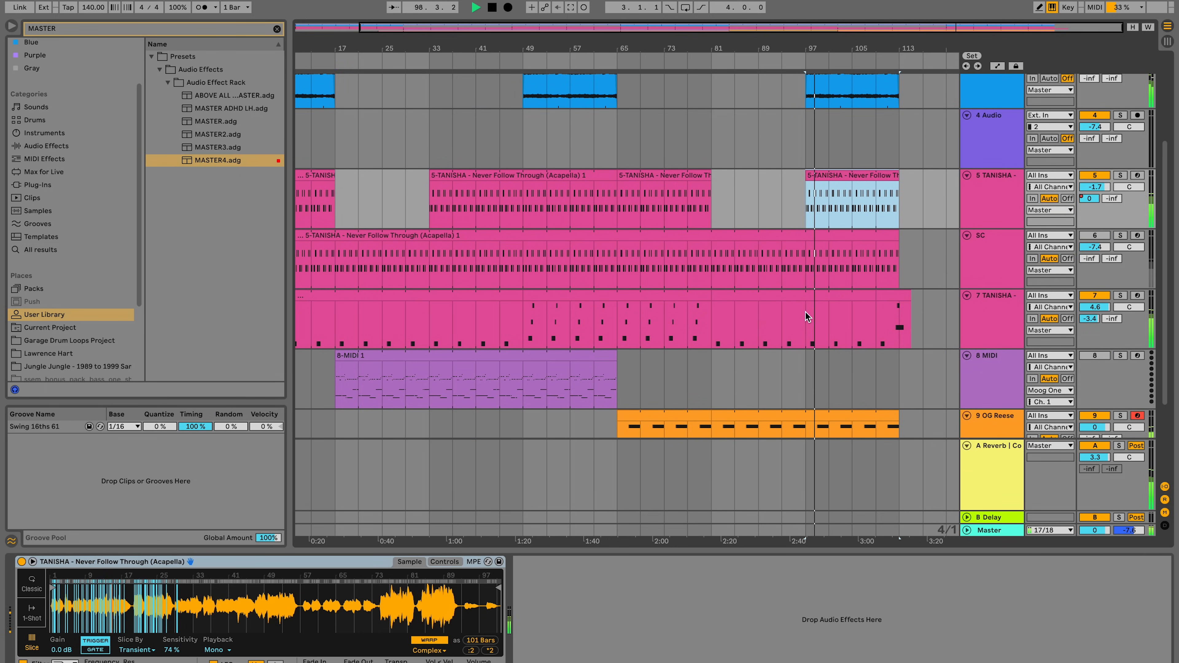
left_click_drag(1091, 200, 1091, 246)
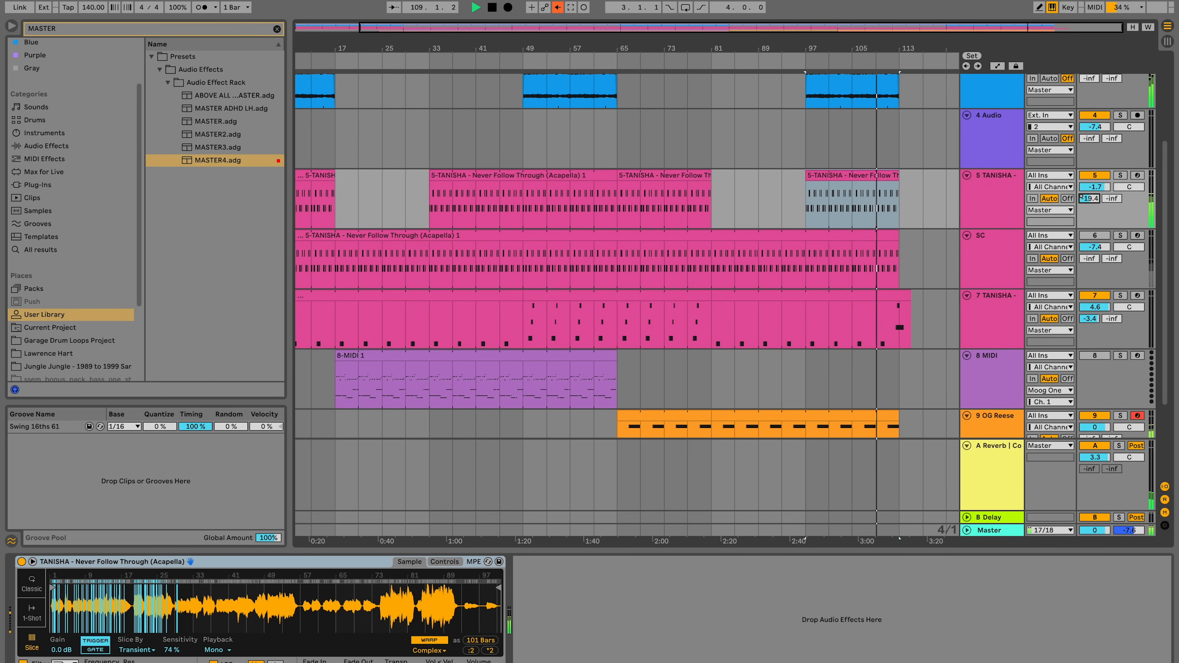
left_click_drag(1089, 198, 1089, 200)
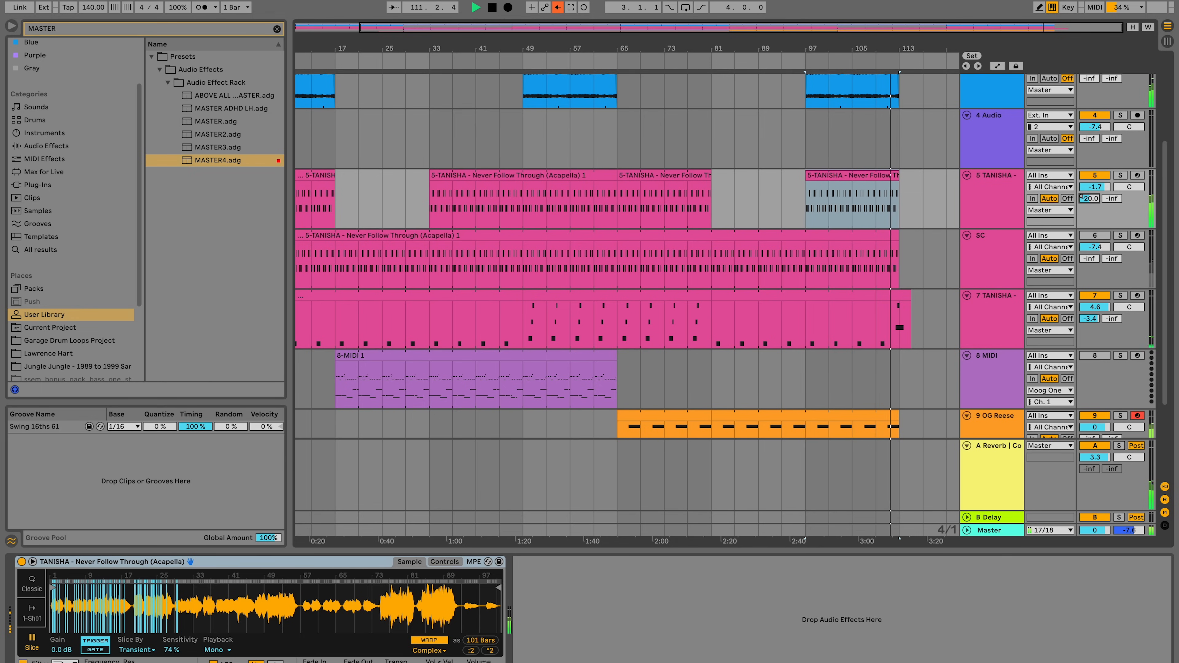